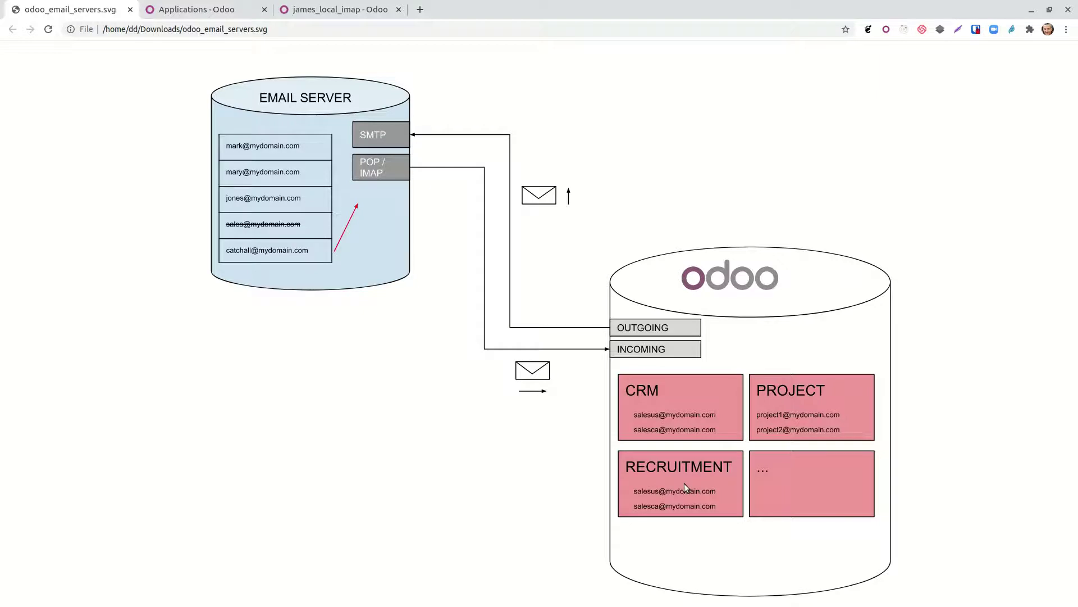
Step: Switch to the Odoo Recruitment applications board for the Experienced Developer job
{"action": "left_click", "coordinate": [212, 11]}
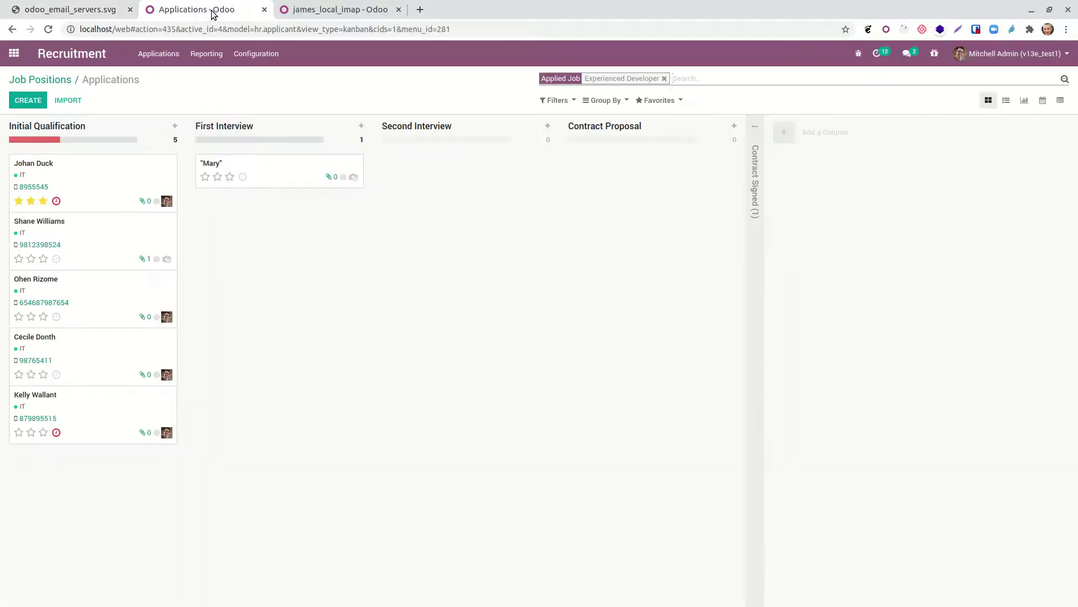
Step: Open Odoo Settings and filter them with the search term 'email'
{"action": "left_click", "coordinate": [12, 54]}
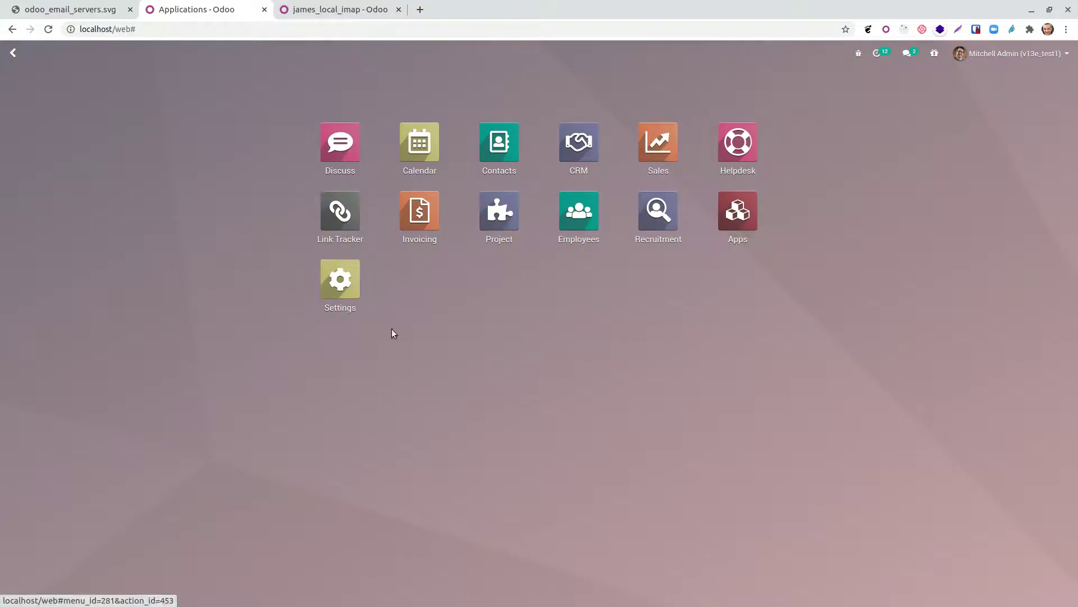
{"action": "left_click", "coordinate": [347, 288]}
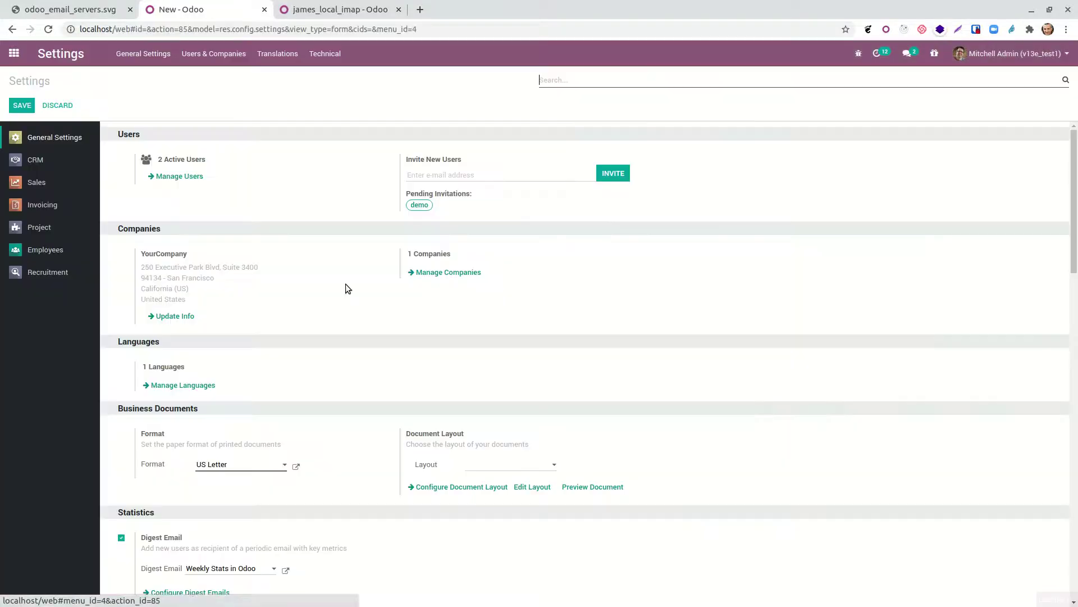
{"action": "scroll", "coordinate": [356, 290], "scroll_direction": "down", "scroll_amount": 1}
{"action": "scroll", "coordinate": [355, 290], "scroll_direction": "down", "scroll_amount": 15}
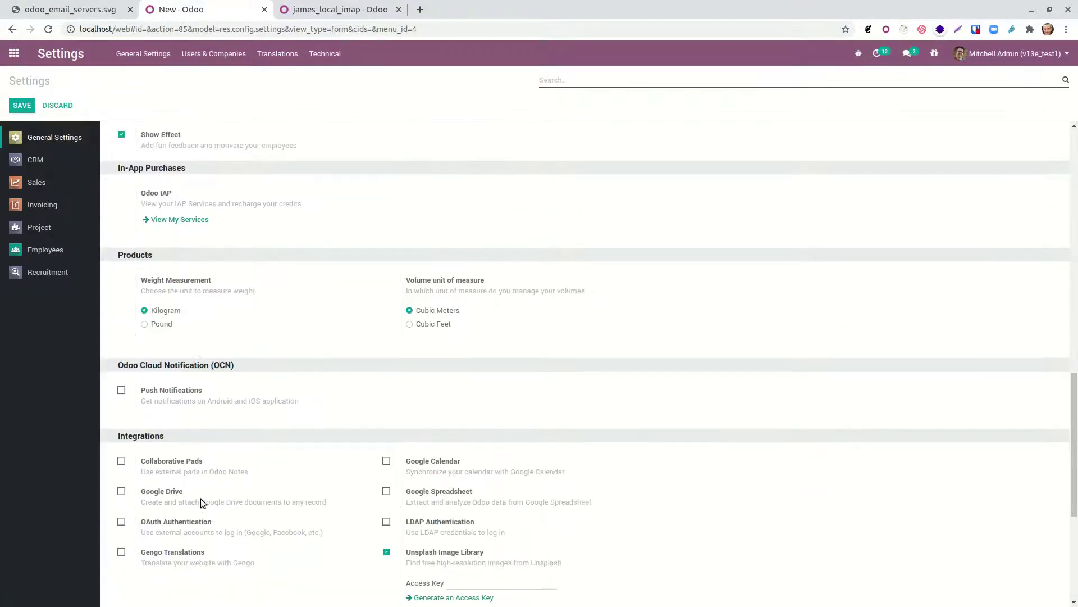
{"action": "scroll", "coordinate": [210, 489], "scroll_direction": "down", "scroll_amount": 2}
{"action": "scroll", "coordinate": [536, 271], "scroll_direction": "up", "scroll_amount": 9}
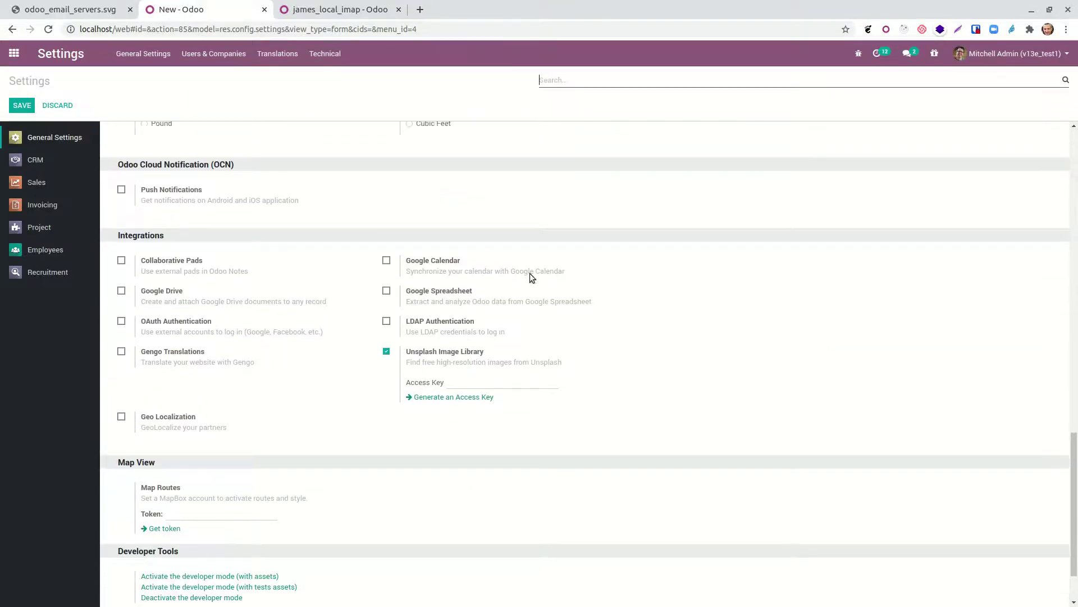
{"action": "scroll", "coordinate": [545, 264], "scroll_direction": "up", "scroll_amount": 5}
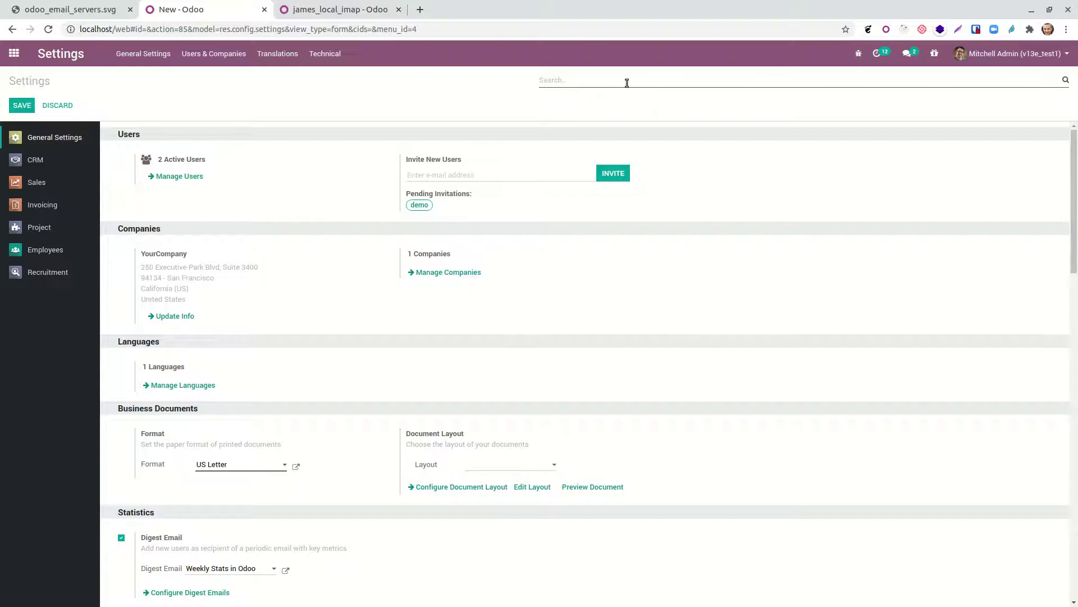
{"action": "type", "text": "email"}
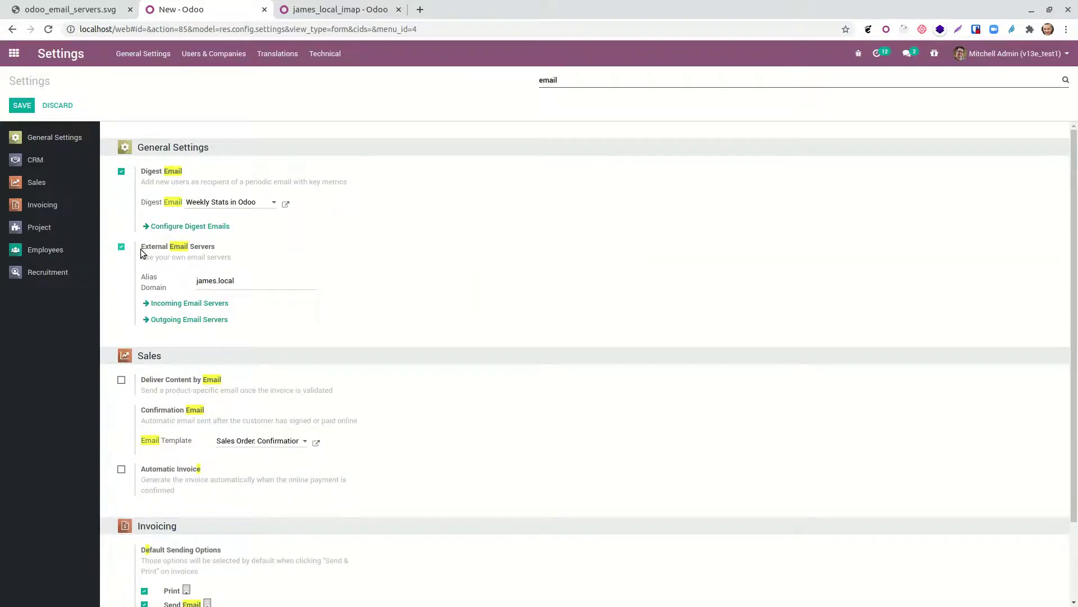
Step: Highlight the enabled External Email Servers option and the alias domain james.local
{"action": "left_click_drag", "start_coordinate": [141, 249], "coordinate": [151, 249]}
{"action": "left_click_drag", "start_coordinate": [279, 286], "coordinate": [134, 279]}
{"action": "mouse_move", "coordinate": [325, 261]}
{"action": "mouse_move", "coordinate": [225, 284]}
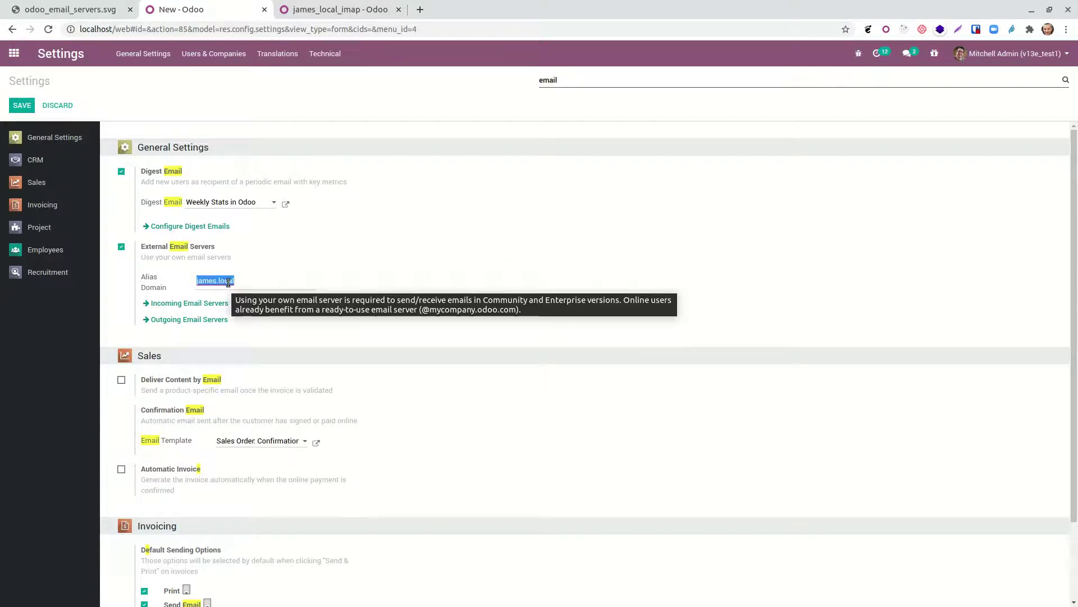
Step: Move the mail client window aside so the Odoo settings are in front again
{"action": "left_click", "coordinate": [665, 592]}
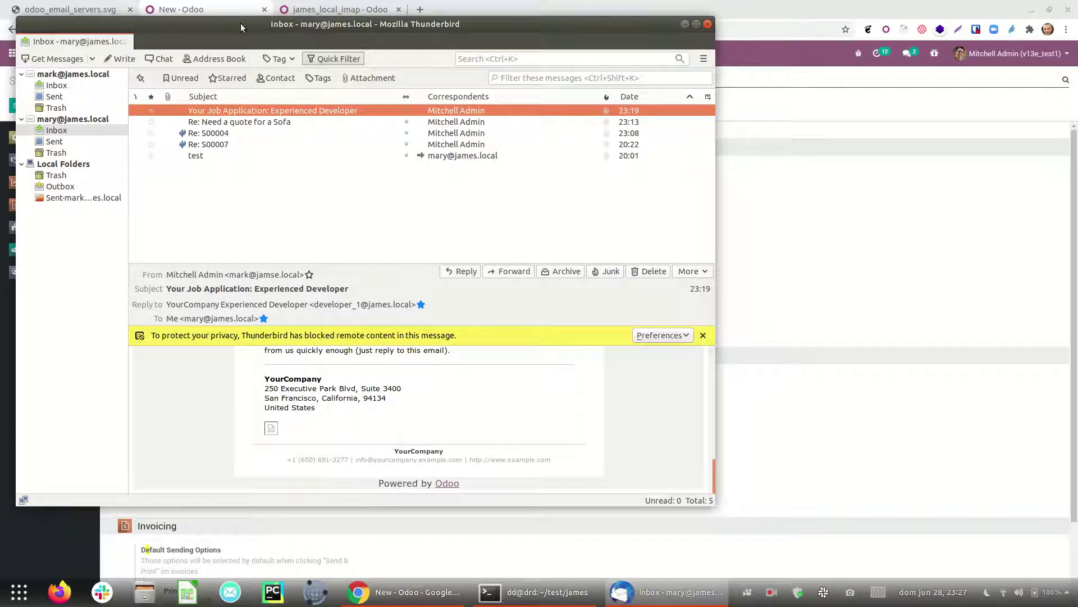
{"action": "left_click_drag", "start_coordinate": [208, 29], "coordinate": [617, 83]}
{"action": "left_click", "coordinate": [369, 297]}
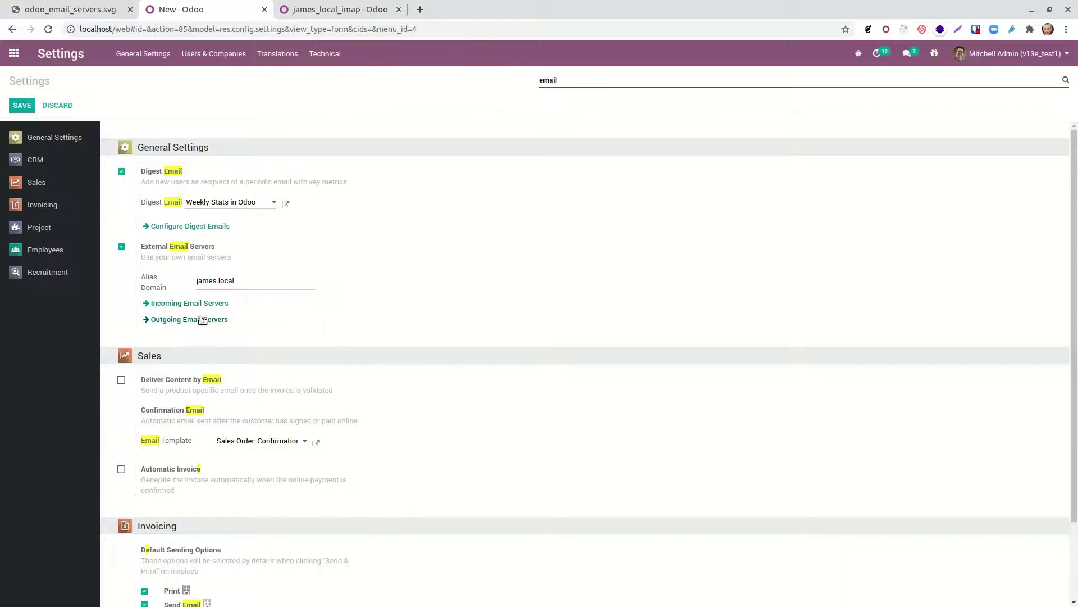
Step: Review the james_local_smtp outgoing mail server, then return to the email settings
{"action": "left_click", "coordinate": [201, 319]}
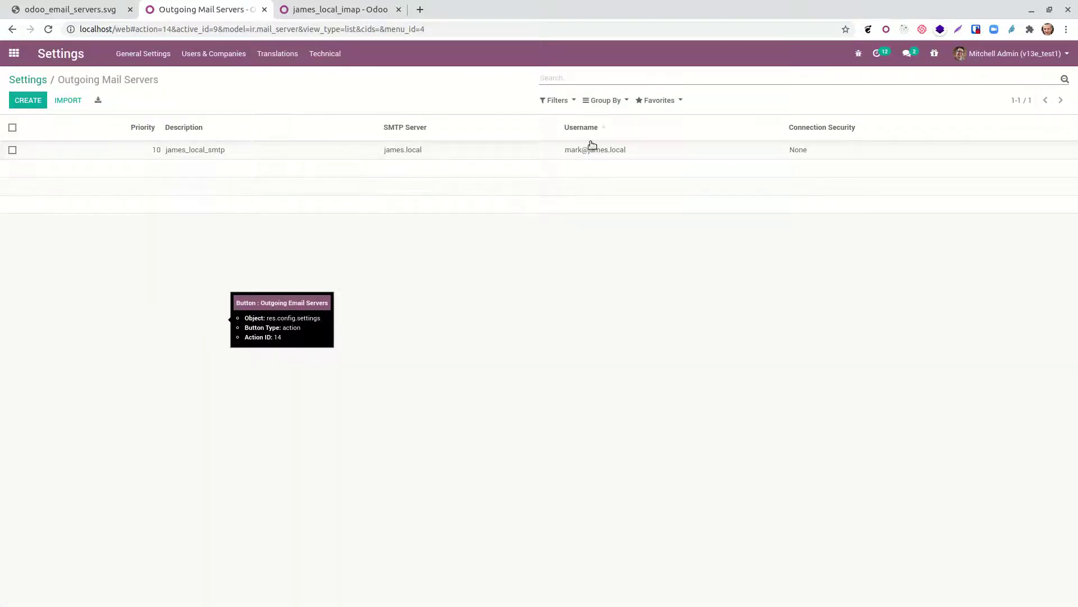
{"action": "left_click", "coordinate": [610, 149]}
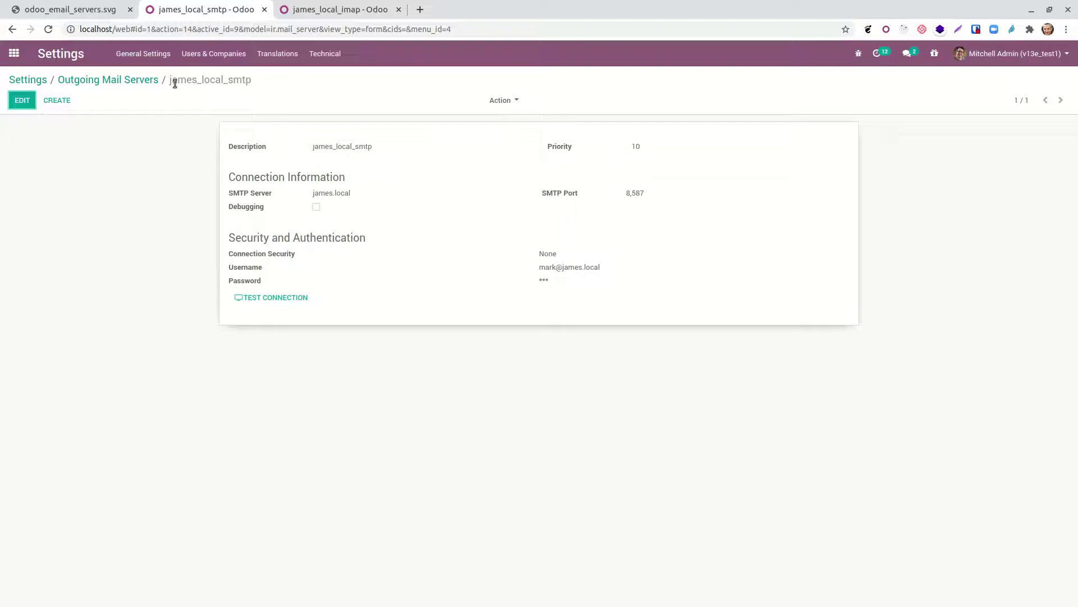
{"action": "left_click", "coordinate": [144, 77]}
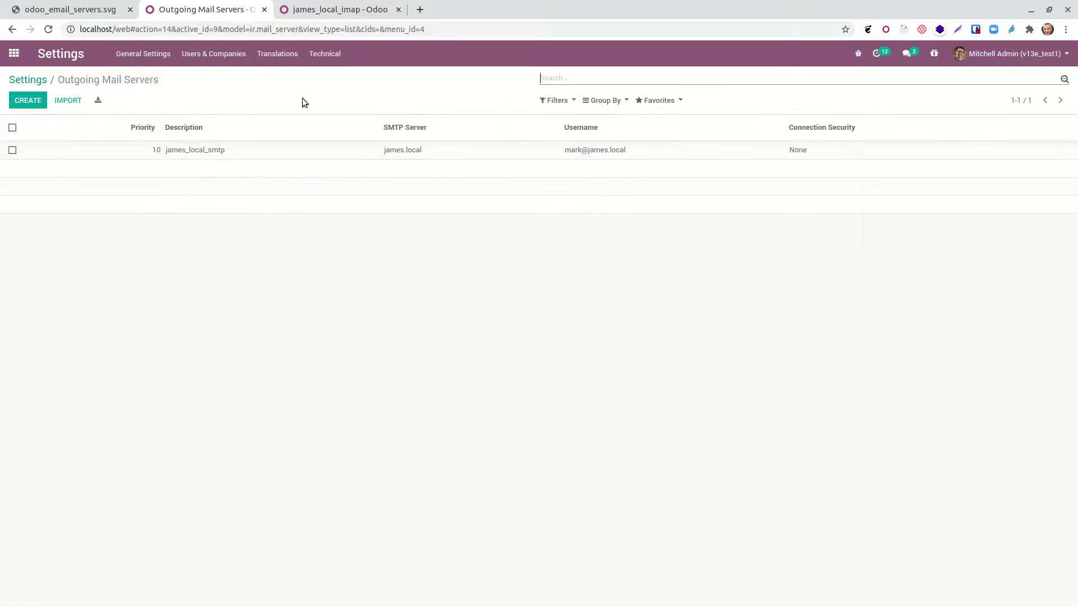
{"action": "left_click", "coordinate": [39, 80]}
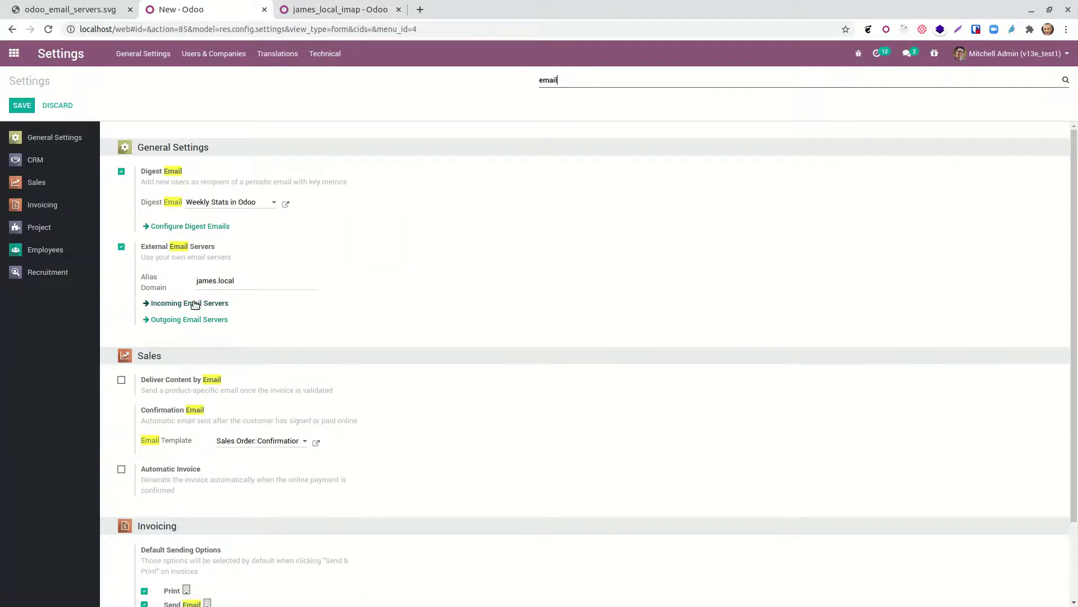
Step: Open the james_local_imap incoming server and highlight its login credentials
{"action": "left_click", "coordinate": [194, 302]}
{"action": "left_click", "coordinate": [455, 158]}
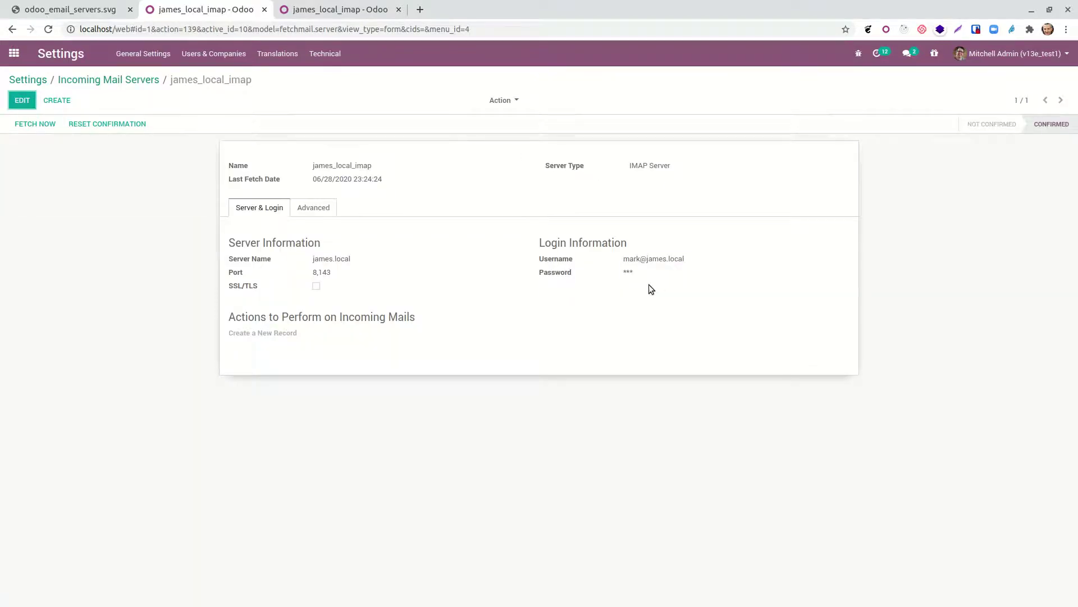
{"action": "left_click_drag", "start_coordinate": [617, 260], "coordinate": [795, 270]}
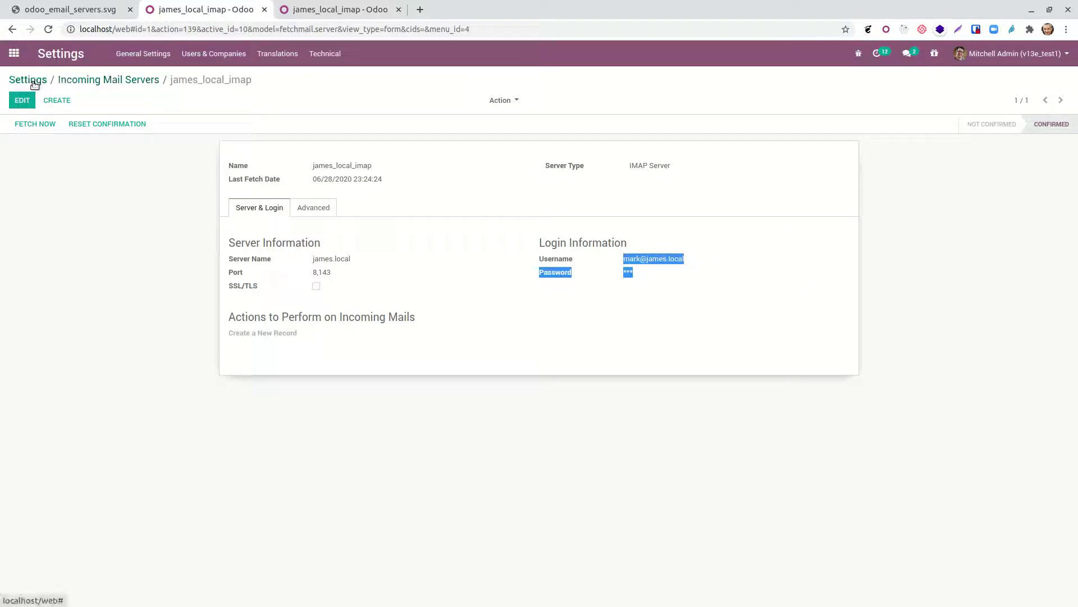
Step: Filter System Parameters on 'mail' to list the bounce, catchall and catchall domain keys
{"action": "left_click", "coordinate": [324, 53]}
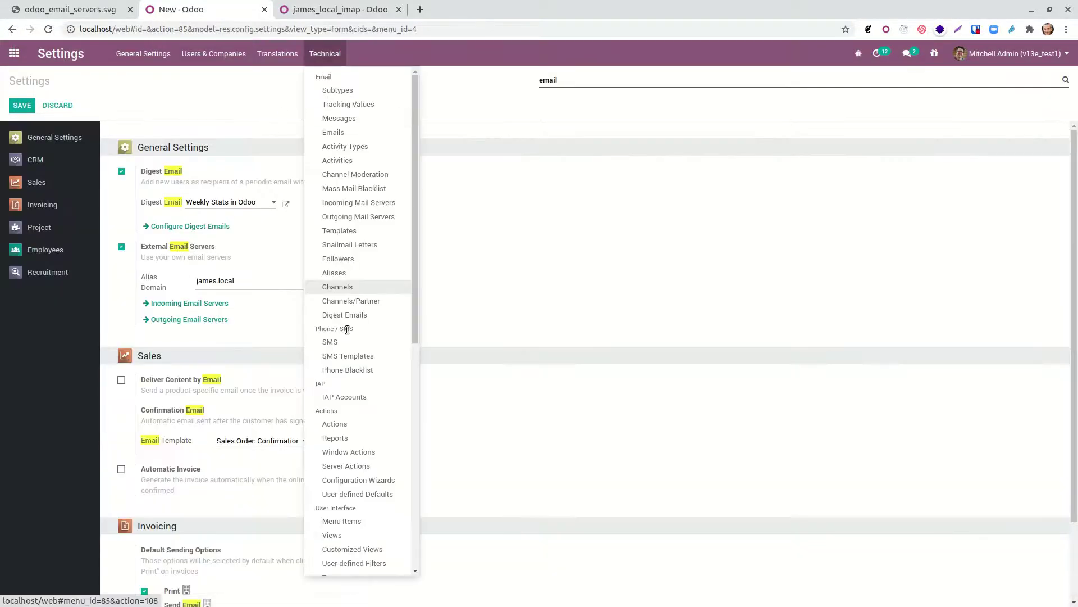
{"action": "scroll", "coordinate": [358, 435], "scroll_direction": "down", "scroll_amount": 5}
{"action": "scroll", "coordinate": [358, 441], "scroll_direction": "down", "scroll_amount": 3}
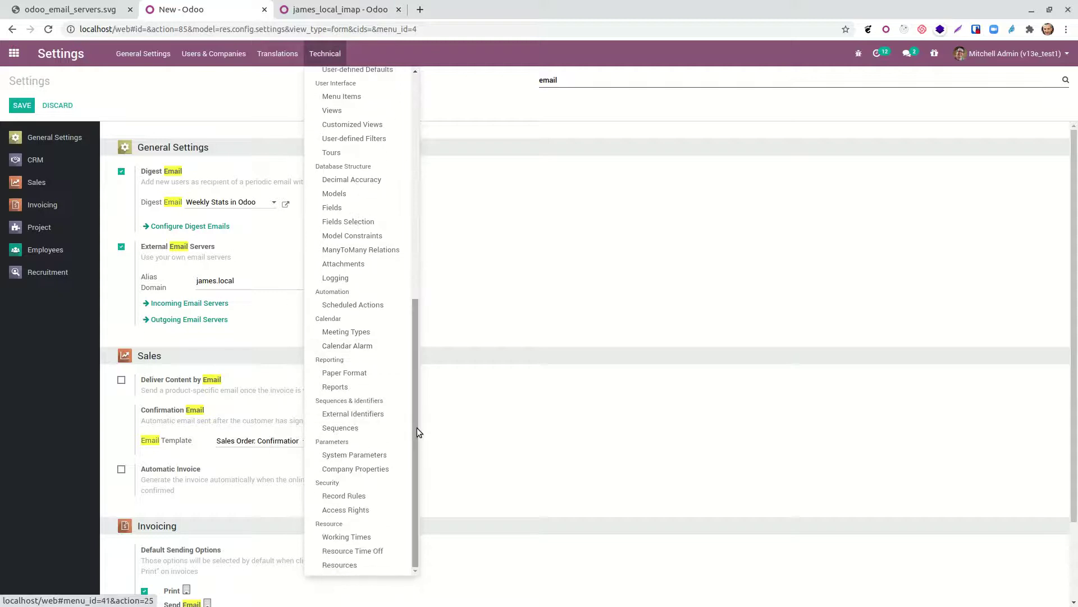
{"action": "left_click", "coordinate": [360, 455]}
{"action": "type", "text": "mail"}
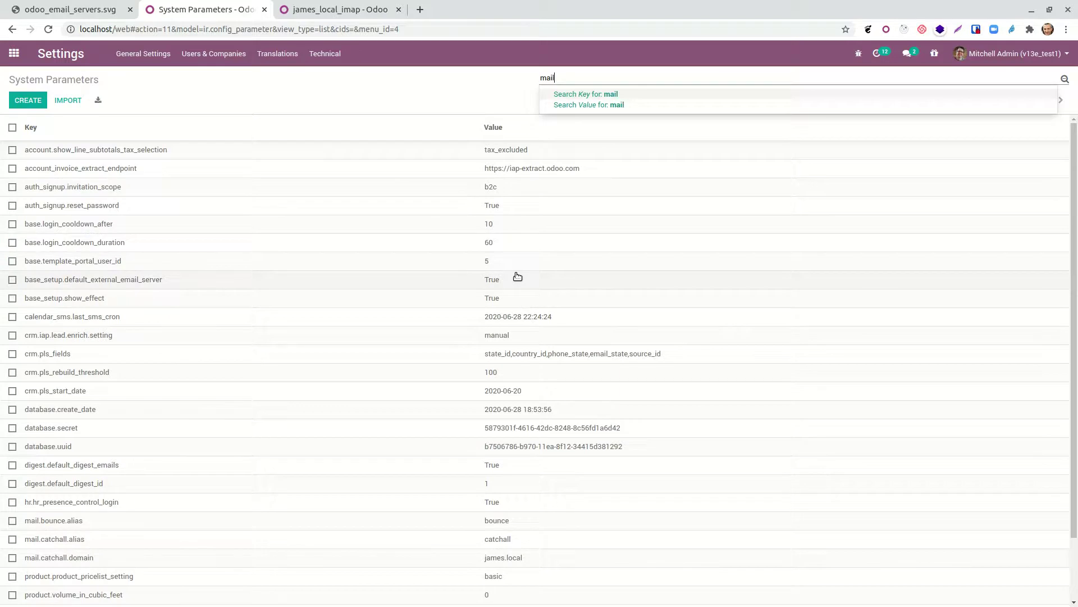
{"action": "key", "text": "Return"}
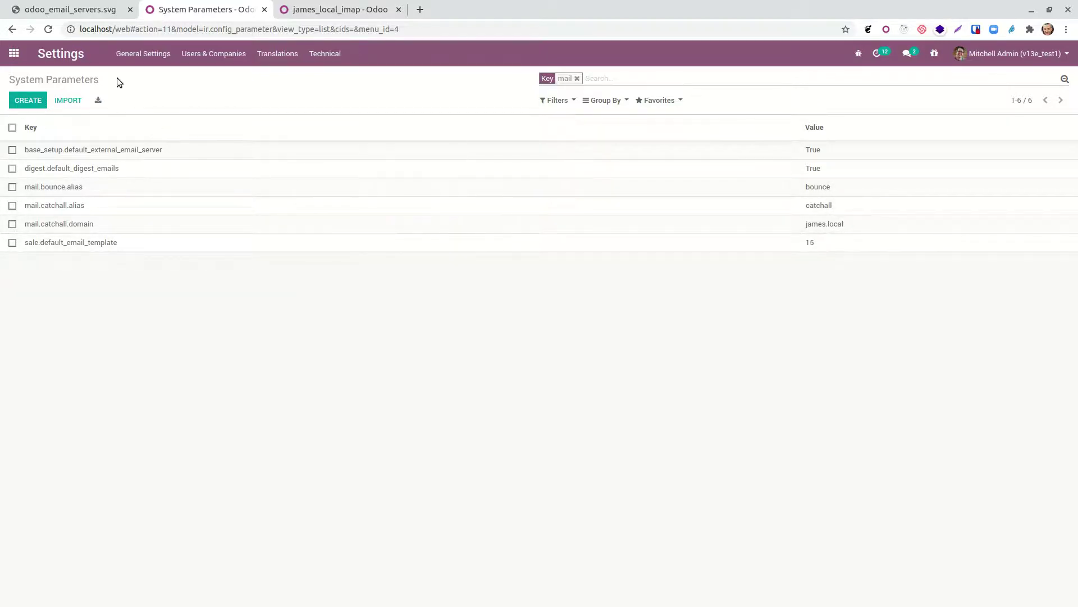
Step: Open quotation S00018's full email composer and add the local test mailbox as a recipient
{"action": "left_click", "coordinate": [15, 51]}
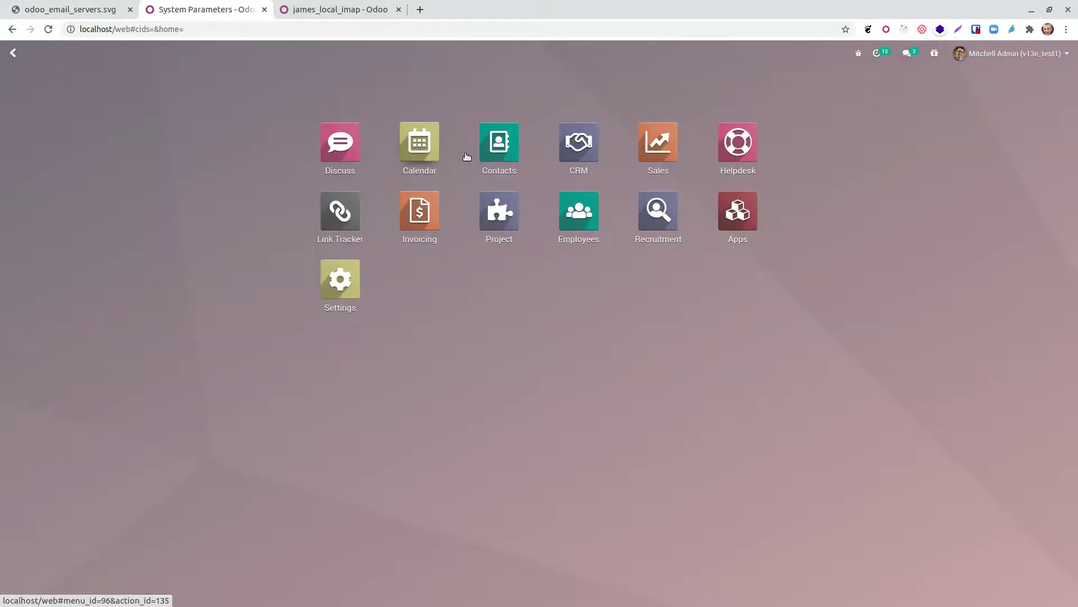
{"action": "left_click", "coordinate": [658, 150]}
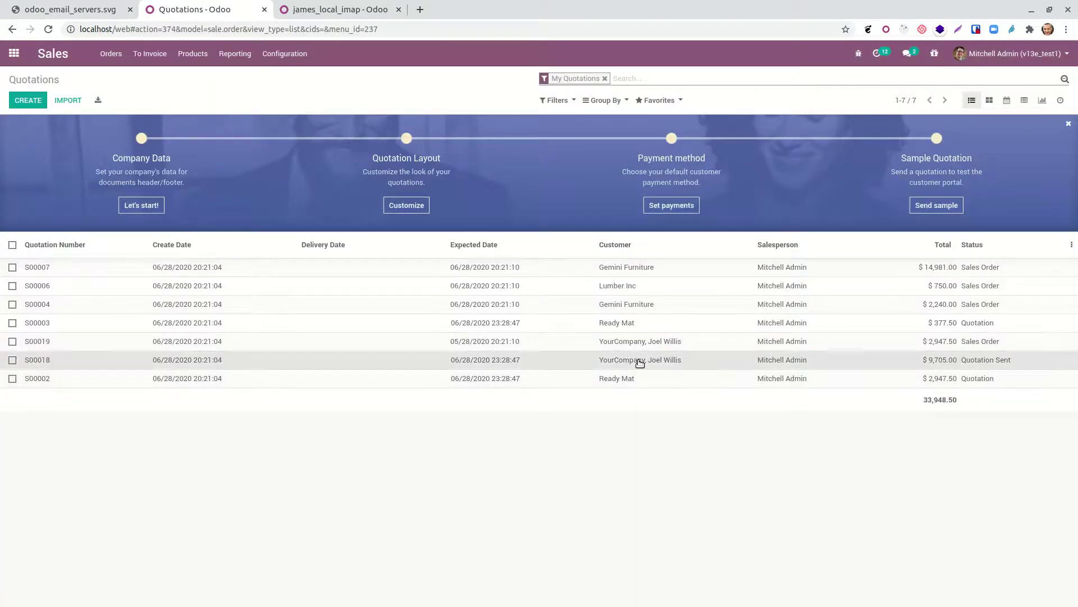
{"action": "left_click", "coordinate": [639, 361]}
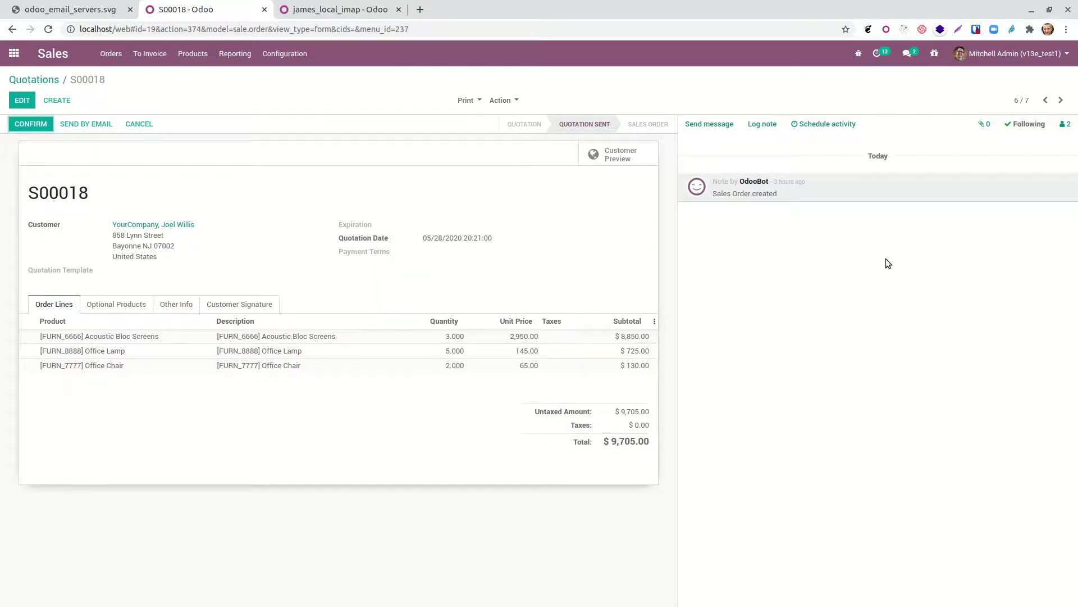
{"action": "left_click", "coordinate": [719, 125]}
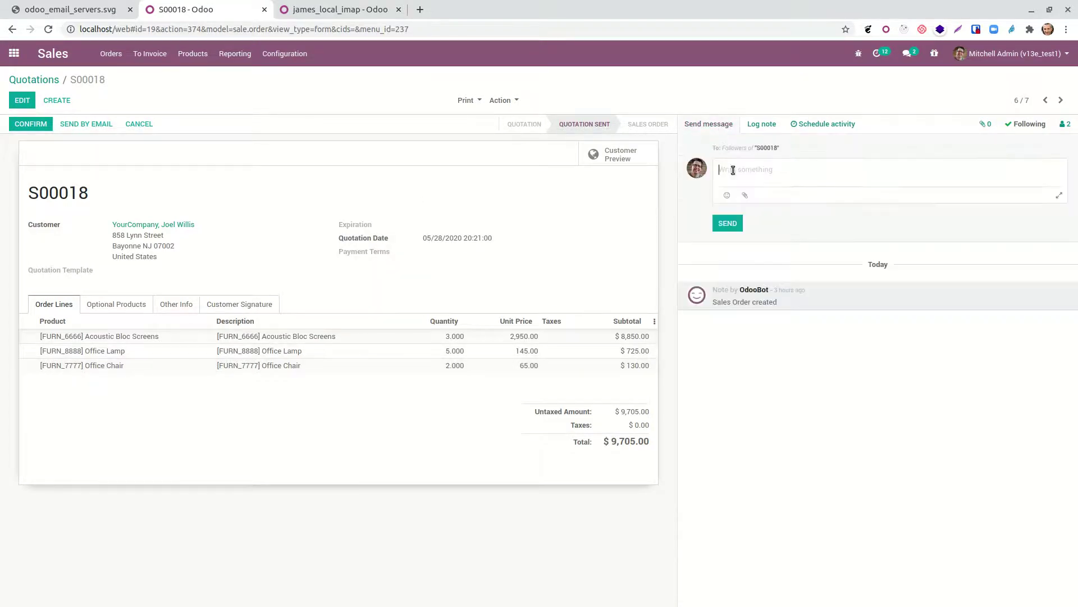
{"action": "left_click", "coordinate": [1060, 196]}
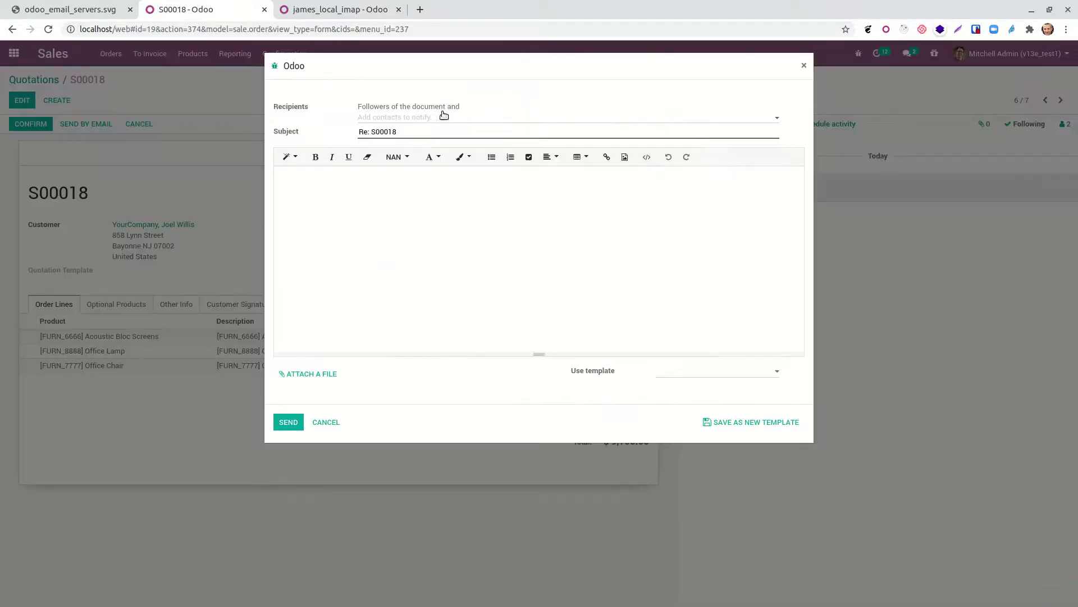
{"action": "left_click", "coordinate": [444, 115]}
{"action": "key", "text": "Return"}
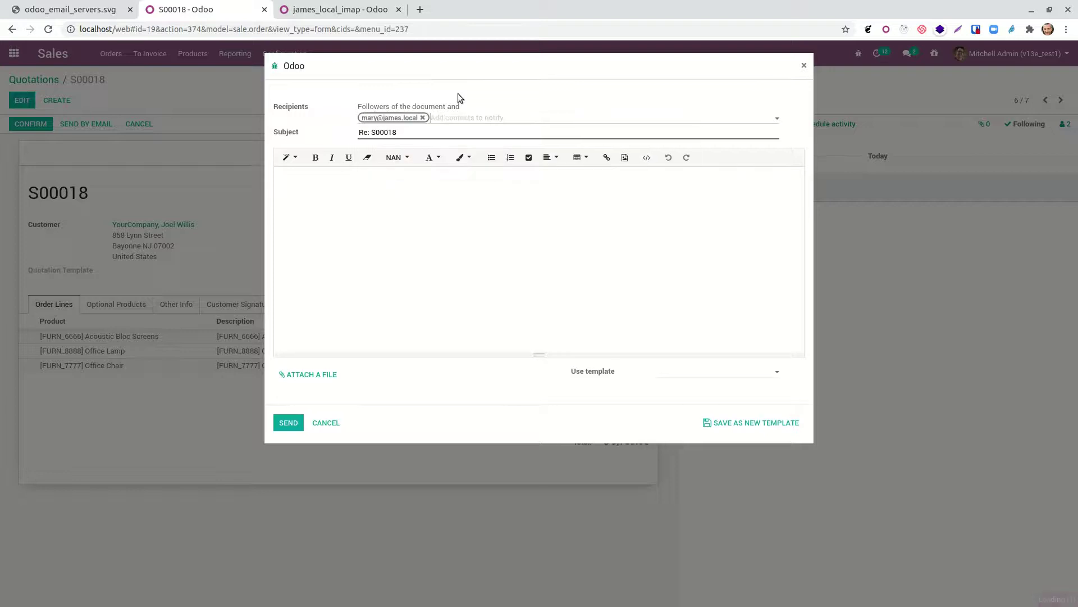
Step: Write the message asking to book a call, correct 'booa' to 'book', and send it
{"action": "left_click", "coordinate": [398, 223]}
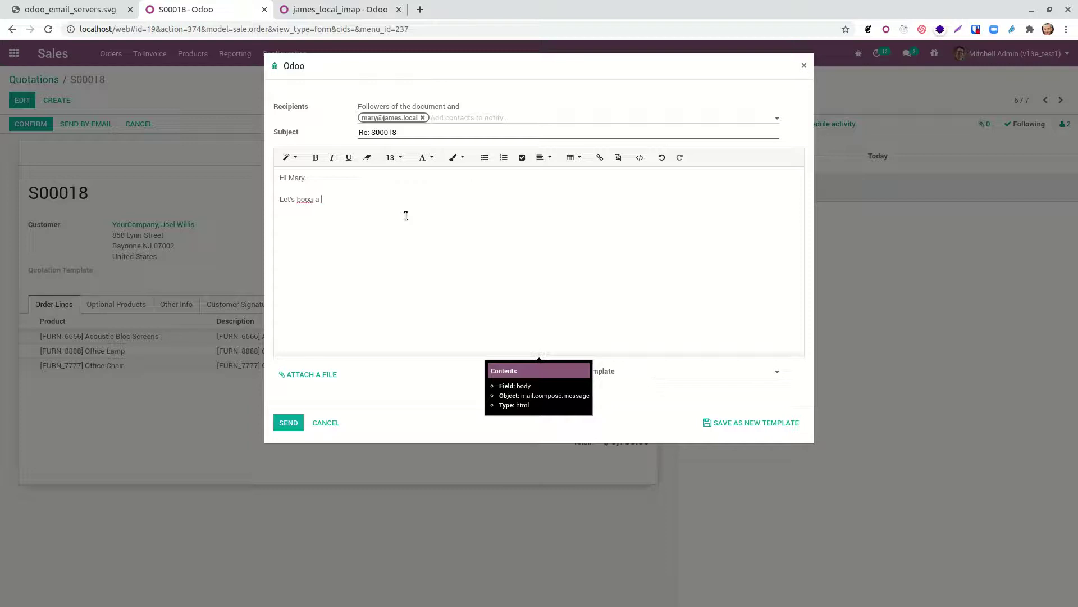
{"action": "type", "text": "ll so i can explain yo"}
{"action": "key", "text": "BackSpace"}
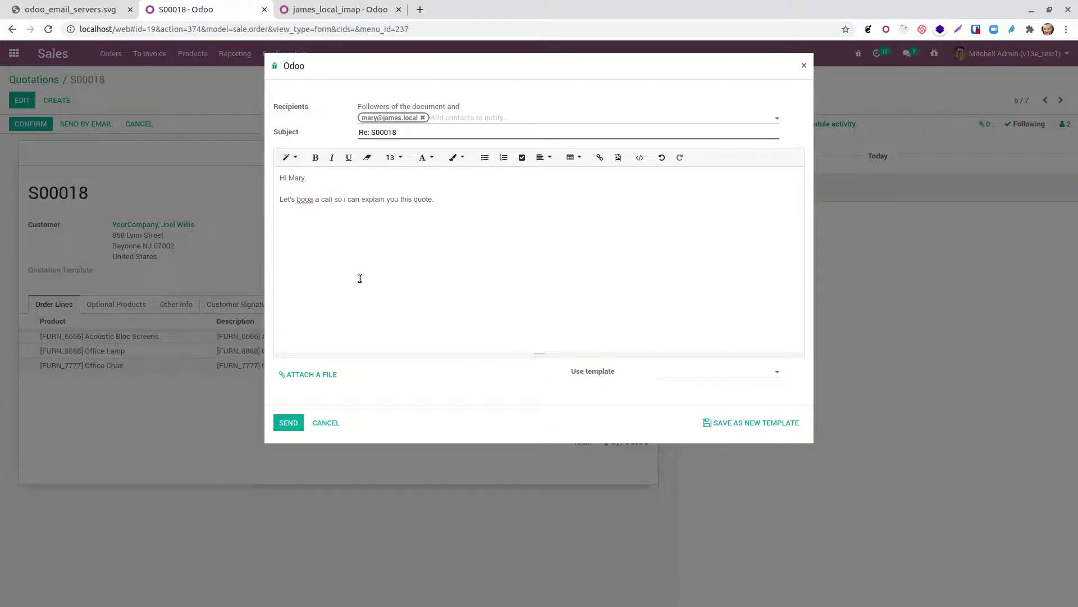
{"action": "double_click", "coordinate": [303, 199]}
{"action": "type", "text": "book"}
{"action": "left_click", "coordinate": [324, 255]}
{"action": "left_click", "coordinate": [284, 424]}
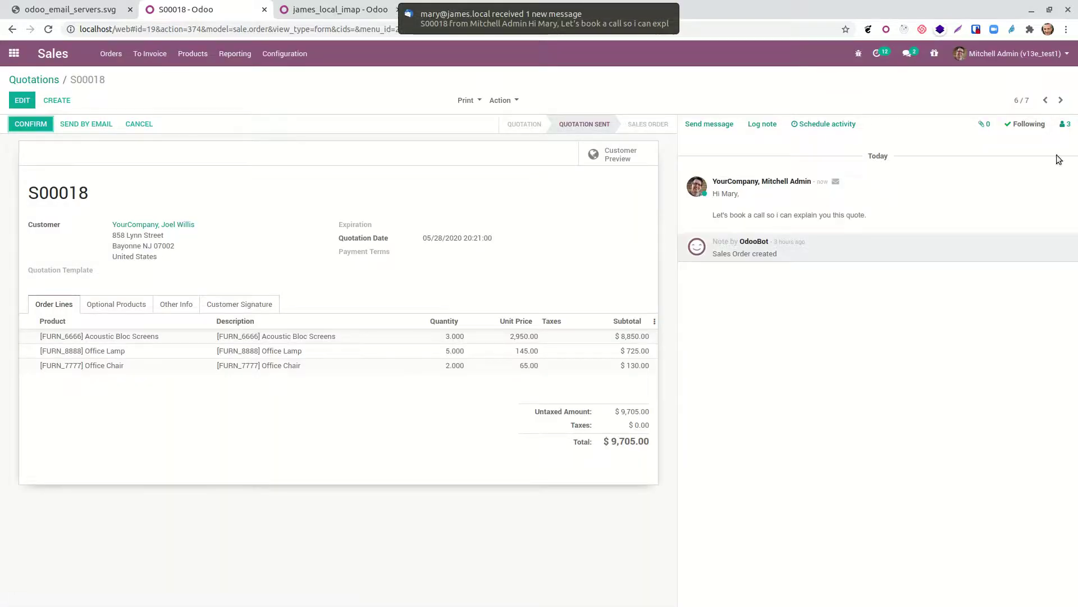
Step: Open the current user's profile in edit mode and click into the Email Signature
{"action": "left_click", "coordinate": [1048, 55]}
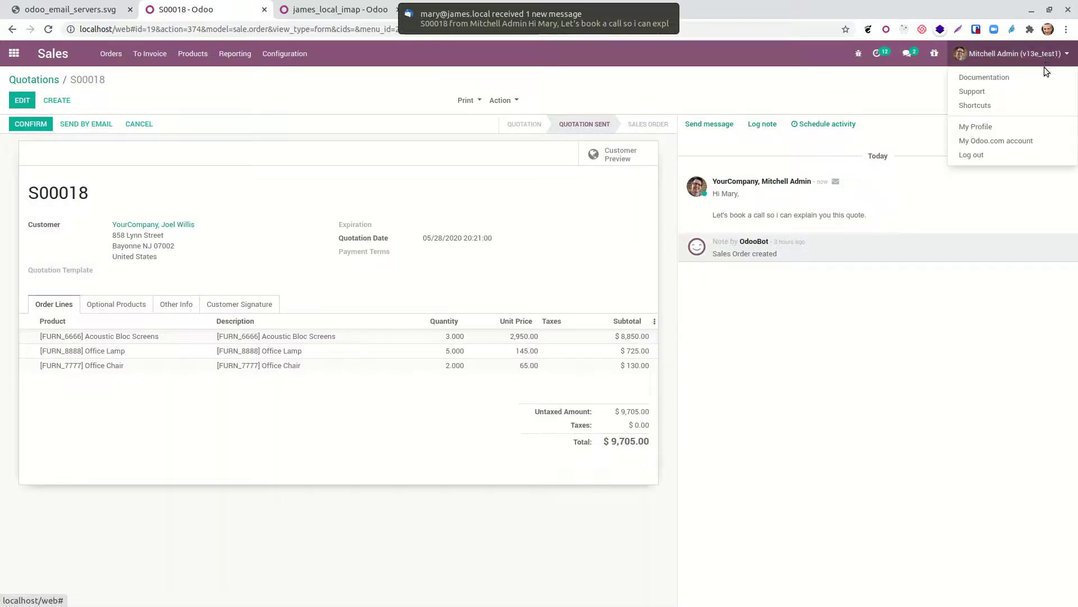
{"action": "left_click", "coordinate": [994, 127]}
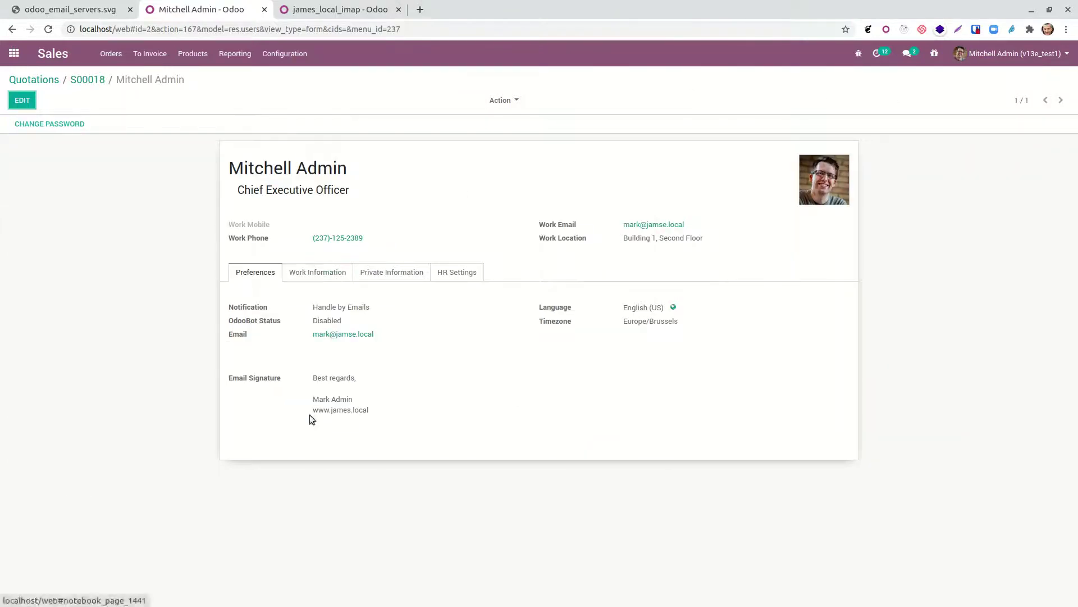
{"action": "left_click", "coordinate": [22, 100]}
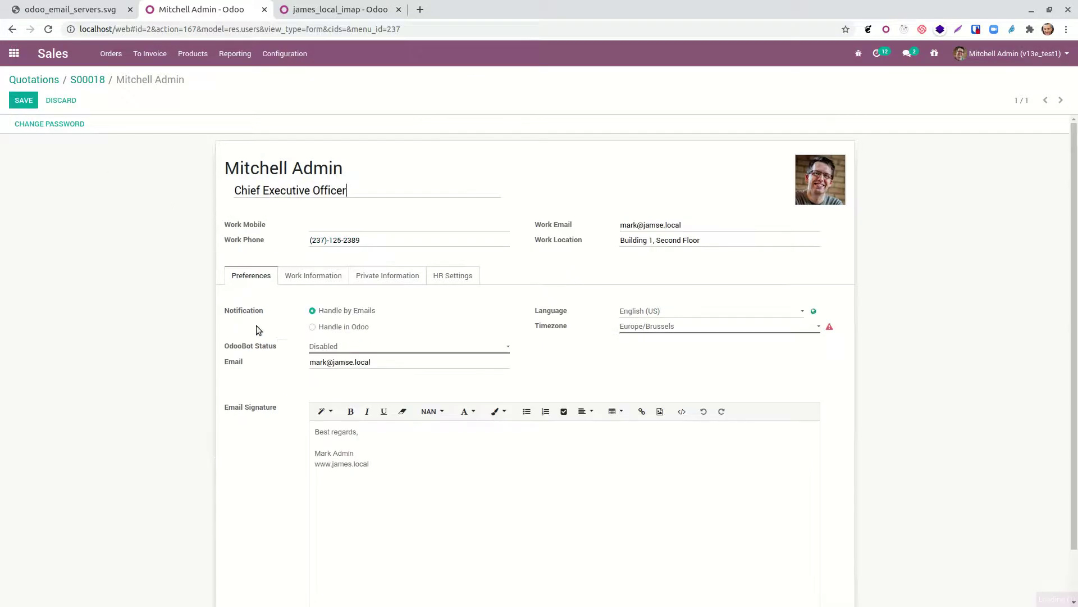
{"action": "left_click", "coordinate": [361, 434]}
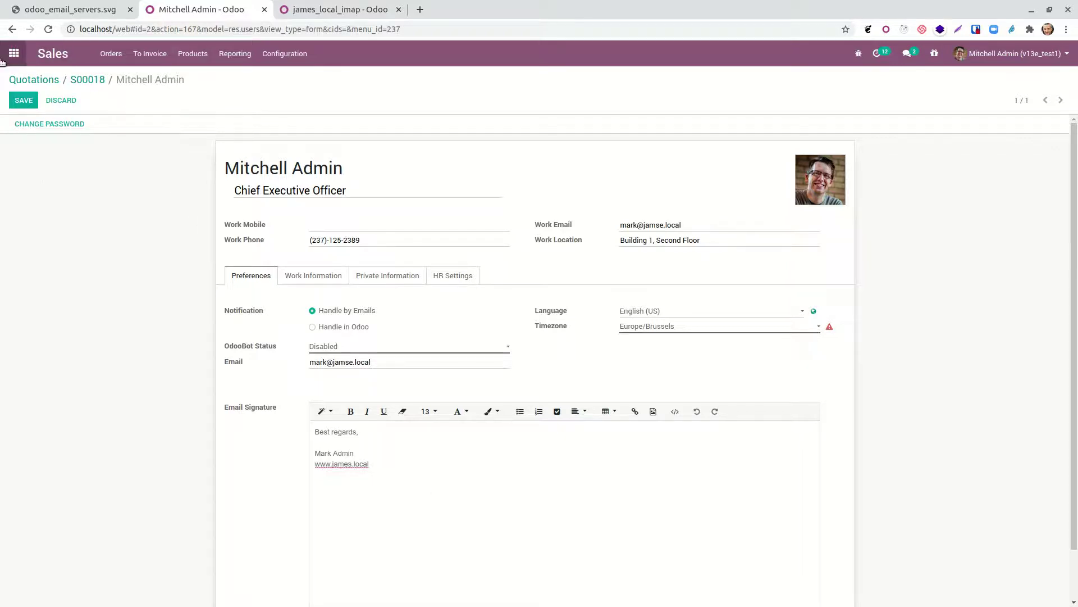
Step: Open the Re: S00018 message in maximized Thunderbird, highlight its body, and start a reply
{"action": "left_click", "coordinate": [88, 79]}
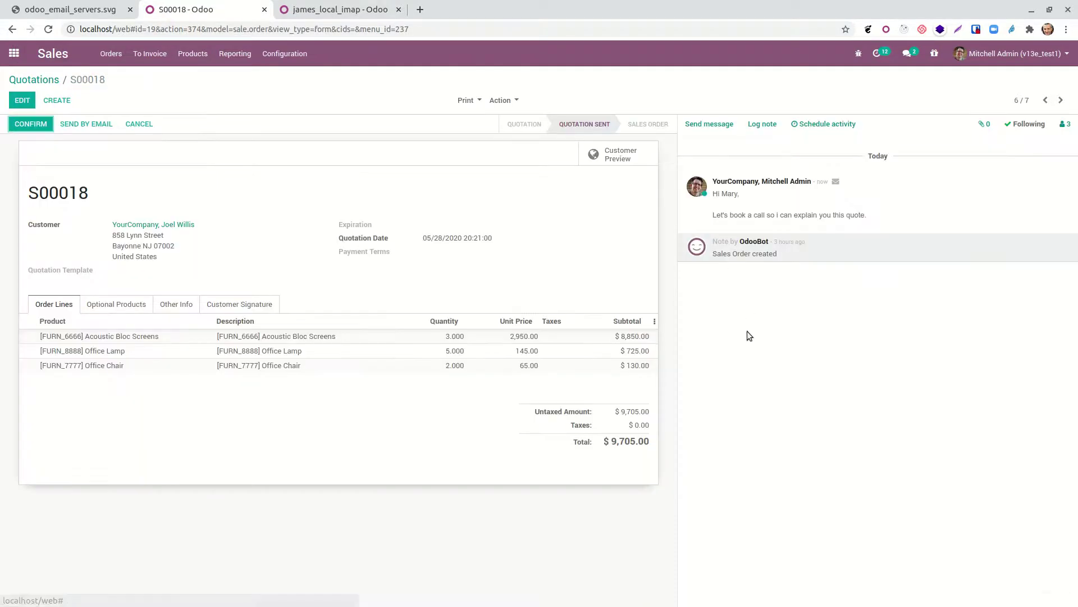
{"action": "left_click", "coordinate": [646, 592]}
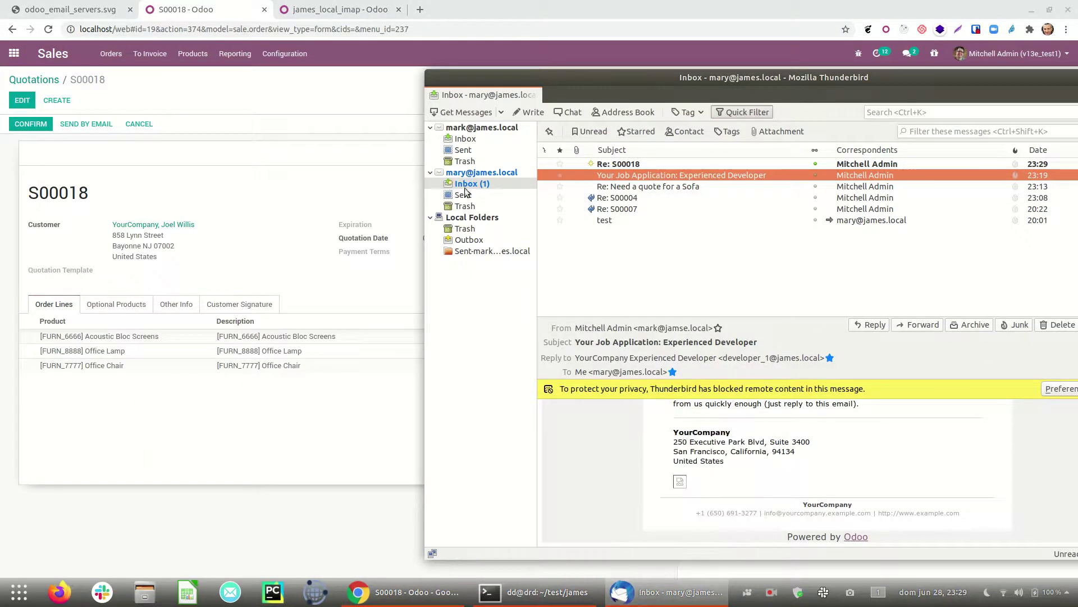
{"action": "left_click", "coordinate": [617, 164]}
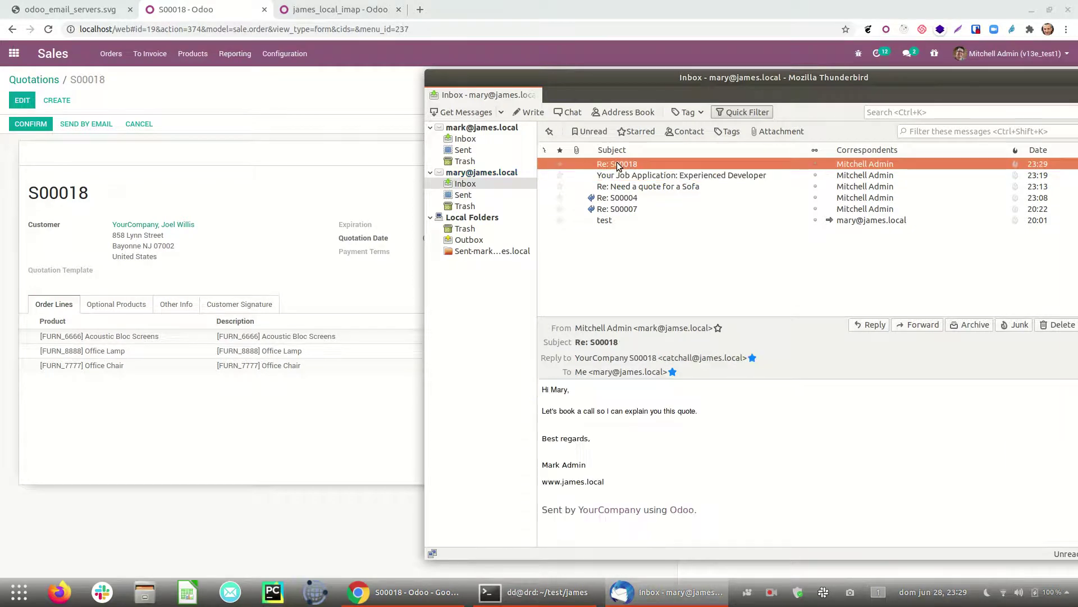
{"action": "double_click", "coordinate": [660, 79]}
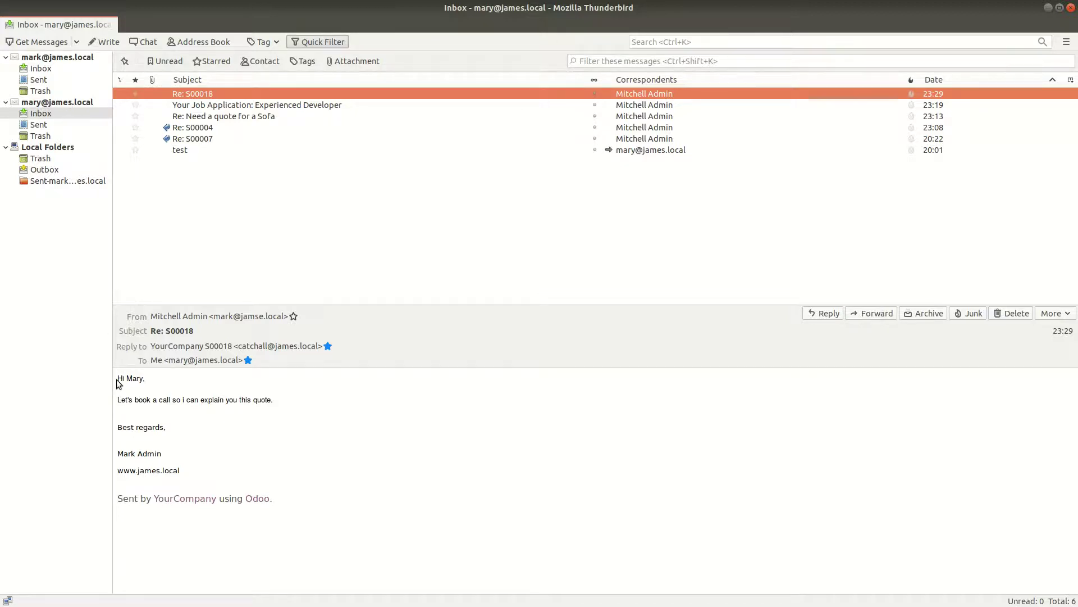
{"action": "left_click_drag", "start_coordinate": [117, 376], "coordinate": [184, 474]}
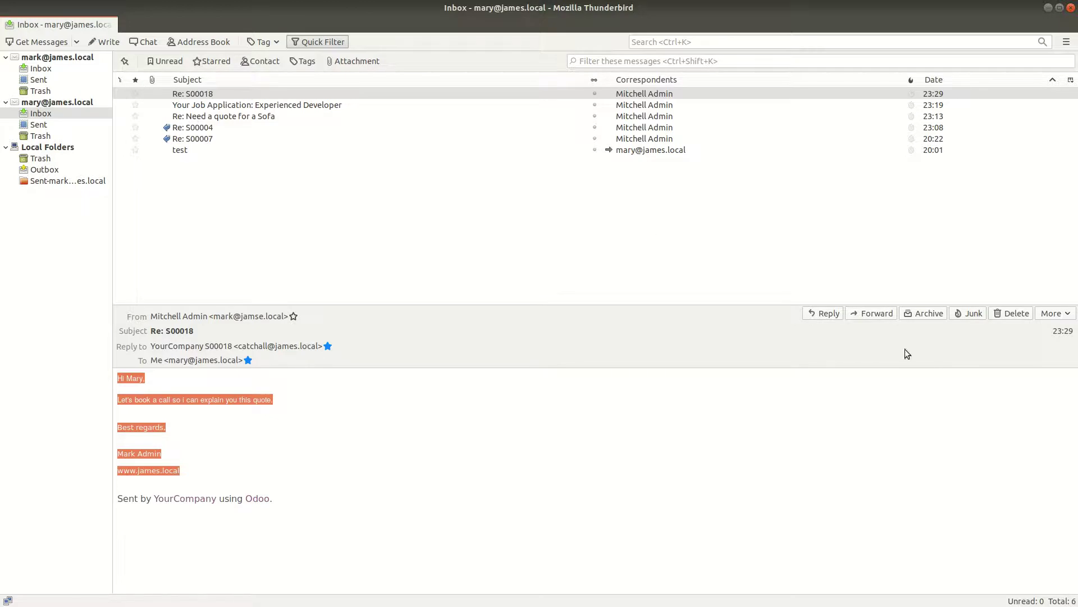
{"action": "left_click", "coordinate": [819, 314]}
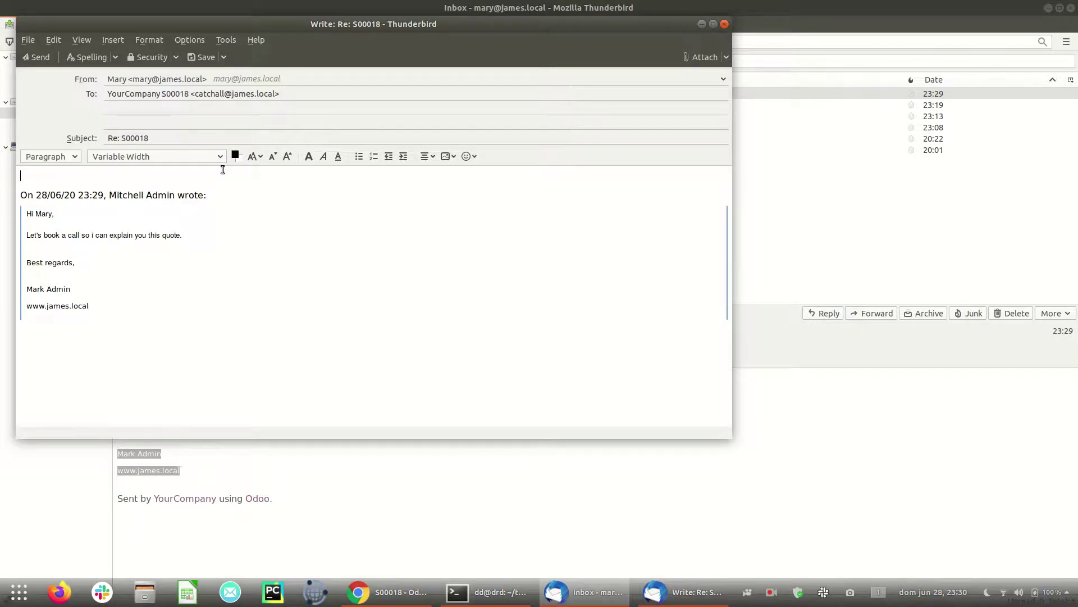
Step: Greet the customer, reply 'Sure, let's do Tomorrow 10AM', and send it
{"action": "type", "text": "Hi Mitchel,"}
{"action": "key", "text": "Return"}
{"action": "key", "text": "Return"}
{"action": "type", "text": "Sure, let's do To"}
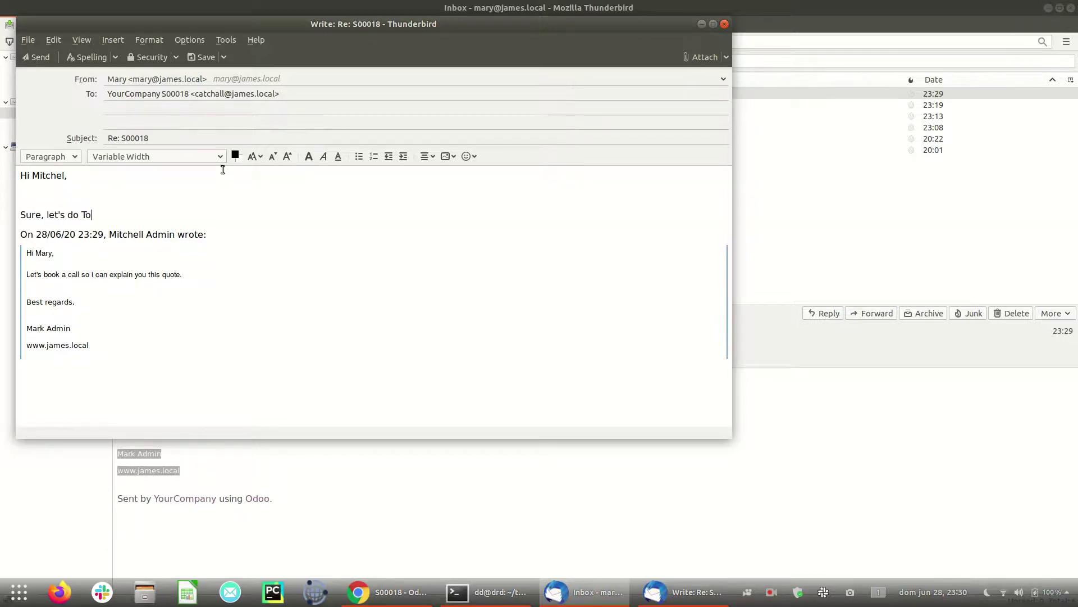
{"action": "type", "text": "morrow 10AM"}
{"action": "key", "text": "Return"}
{"action": "key", "text": "Return"}
{"action": "key", "text": "Return"}
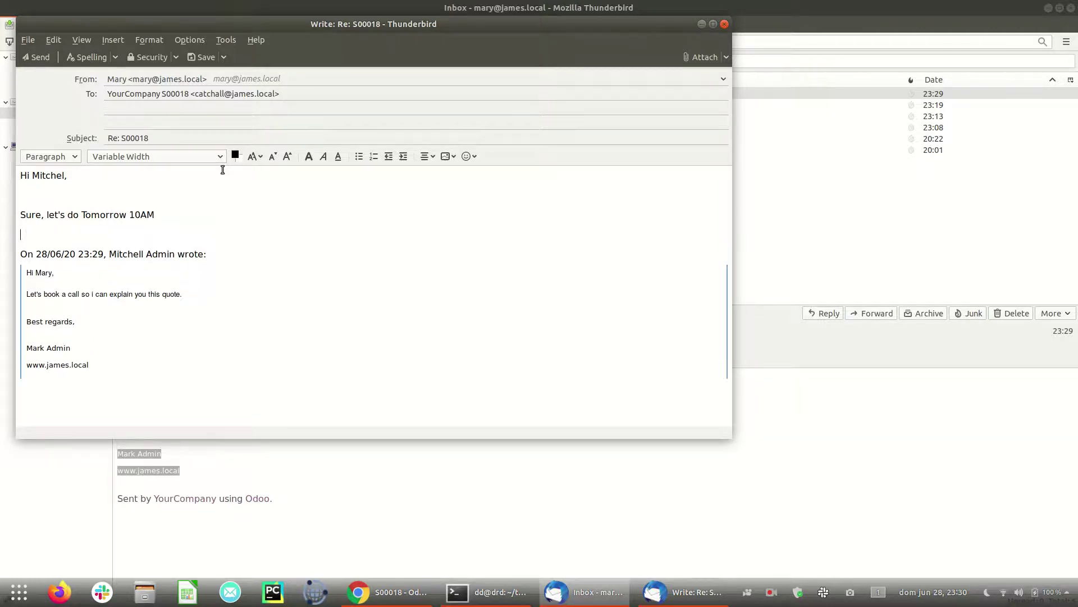
{"action": "left_click", "coordinate": [43, 60]}
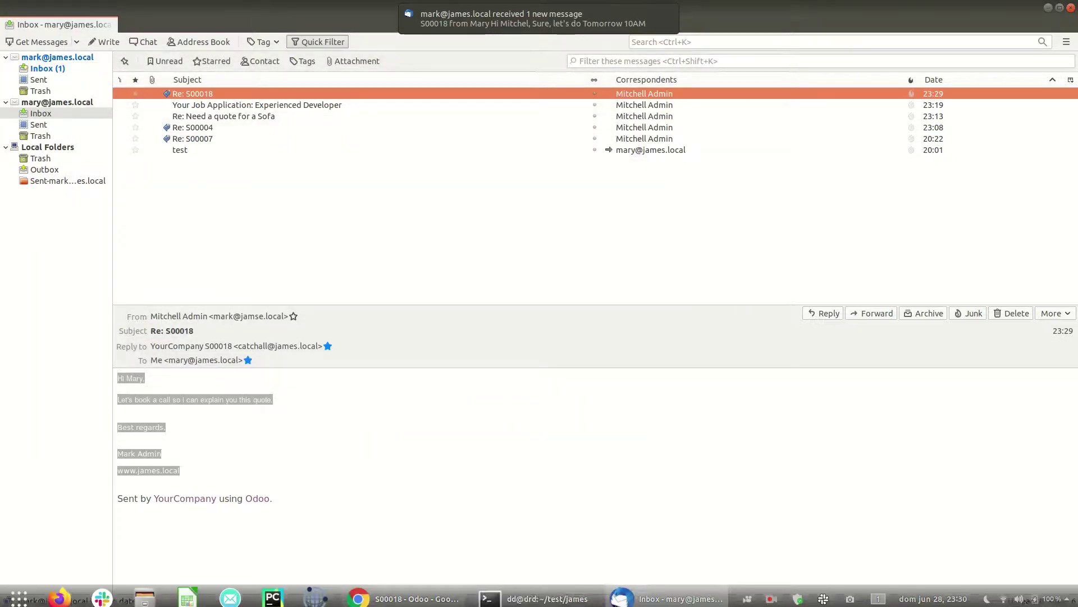
Step: Fetch new mail twice from the james_local_imap incoming server in Odoo
{"action": "mouse_move", "coordinate": [632, 601]}
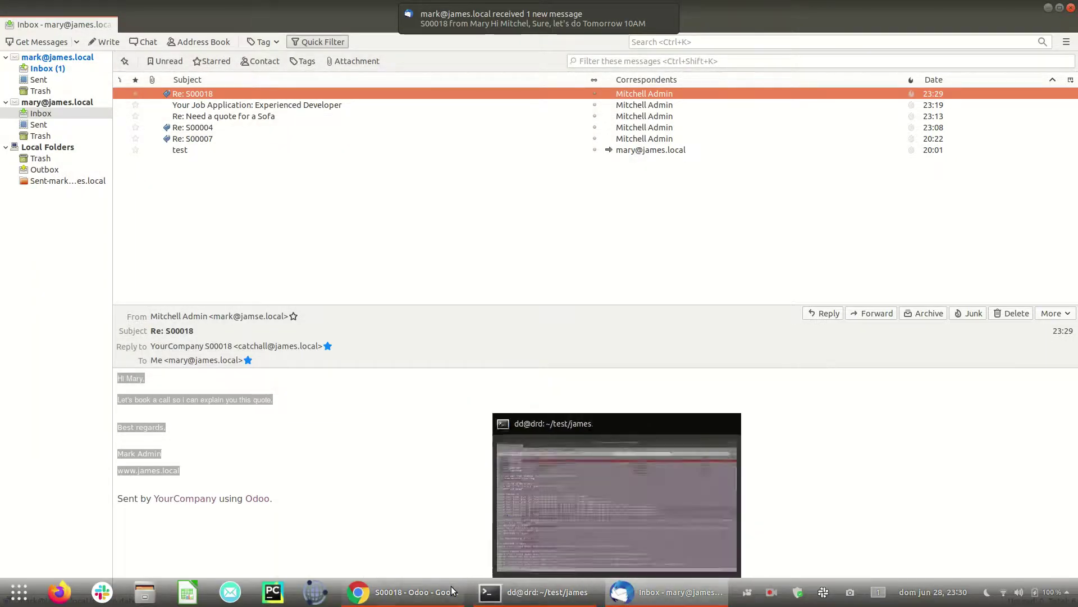
{"action": "left_click", "coordinate": [410, 592]}
{"action": "left_click", "coordinate": [84, 9]}
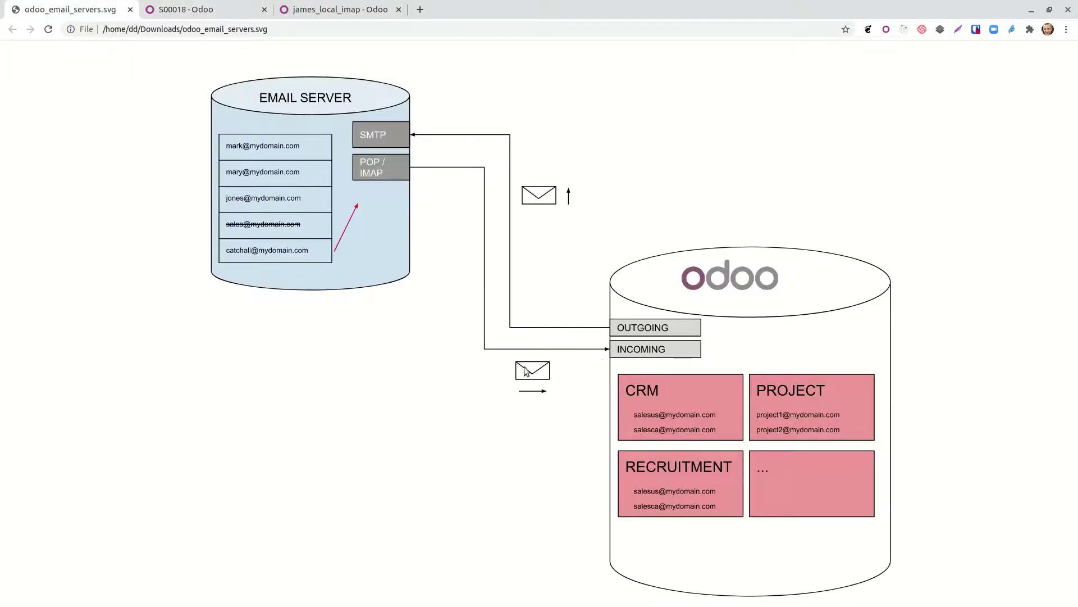
{"action": "left_click", "coordinate": [379, 11]}
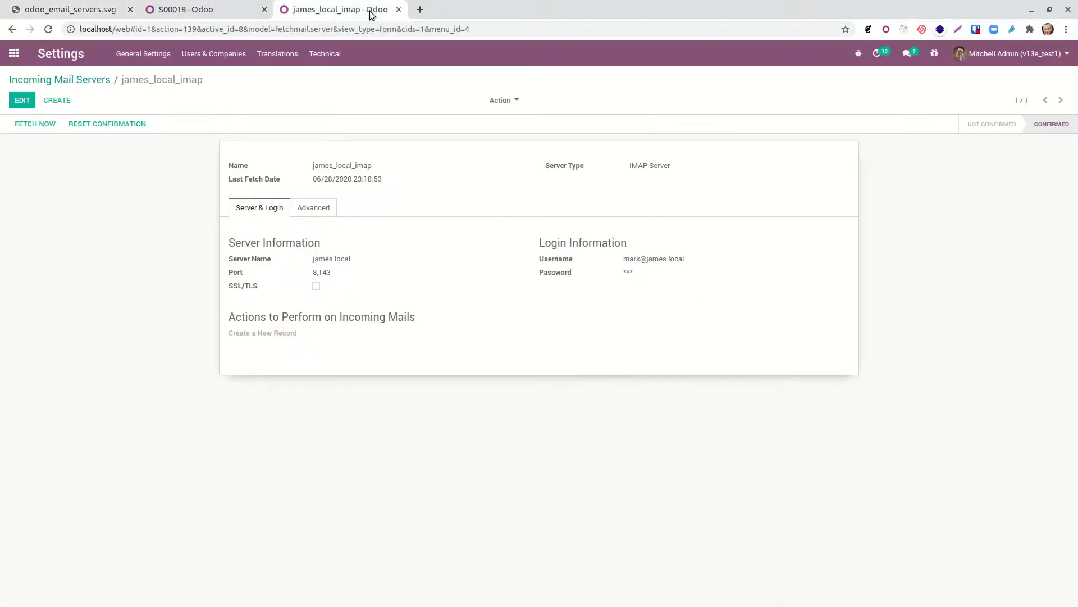
{"action": "left_click", "coordinate": [49, 124]}
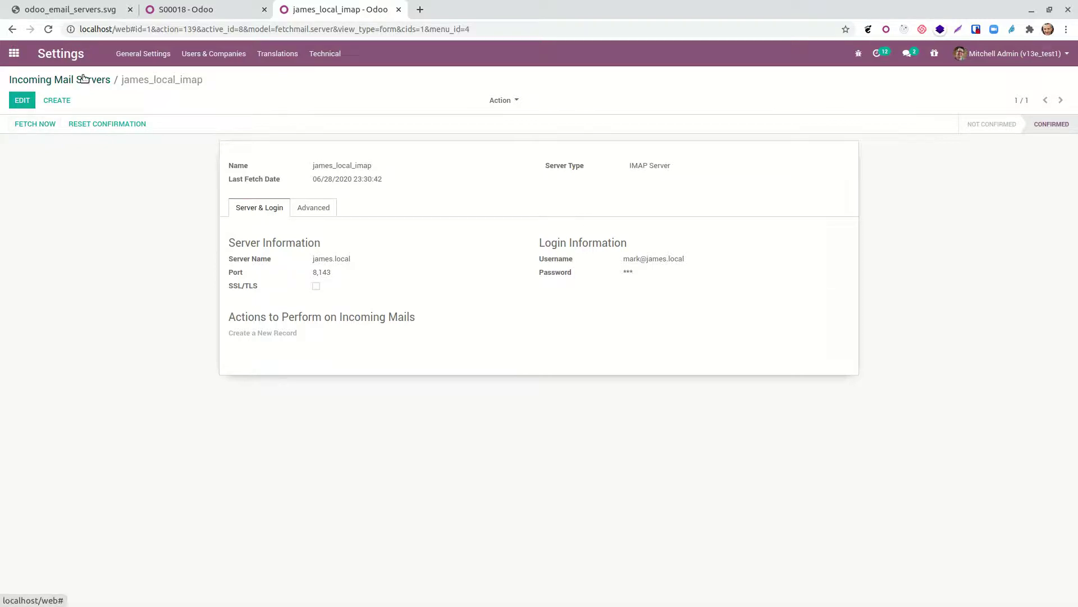
{"action": "left_click", "coordinate": [34, 124]}
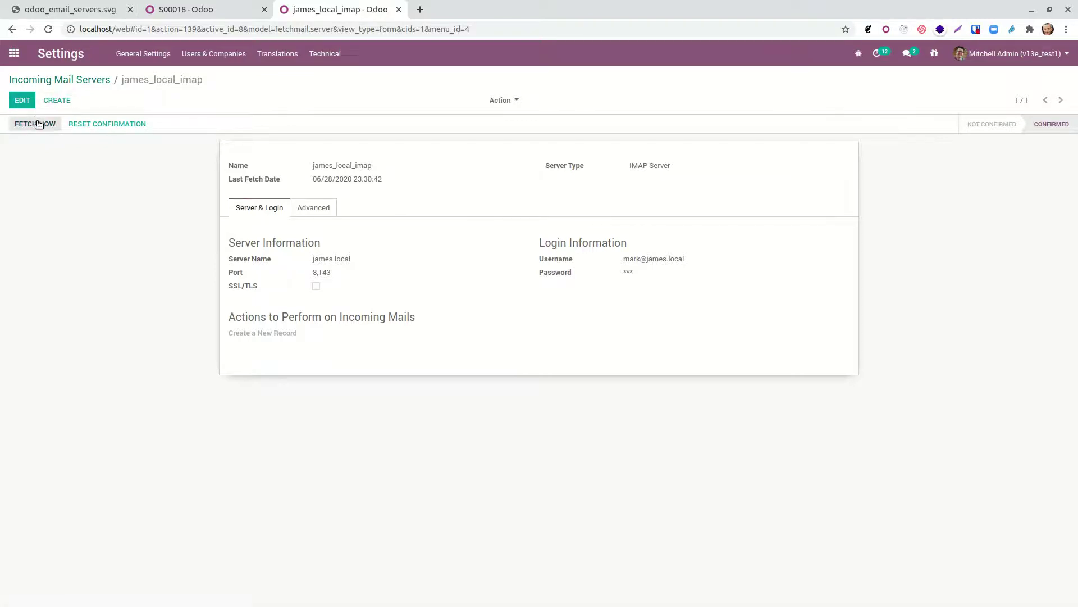
Step: Confirm the 'Sure, let's do Tomorrow 10AM' reply appears in S00018's chatter
{"action": "left_click", "coordinate": [175, 14]}
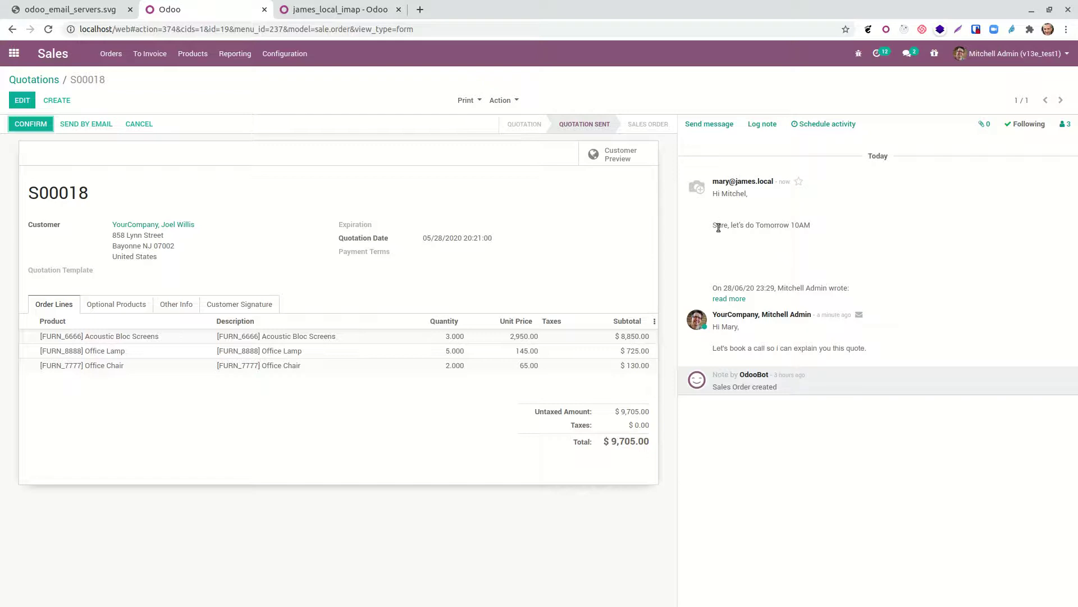
{"action": "left_click_drag", "start_coordinate": [718, 227], "coordinate": [851, 247]}
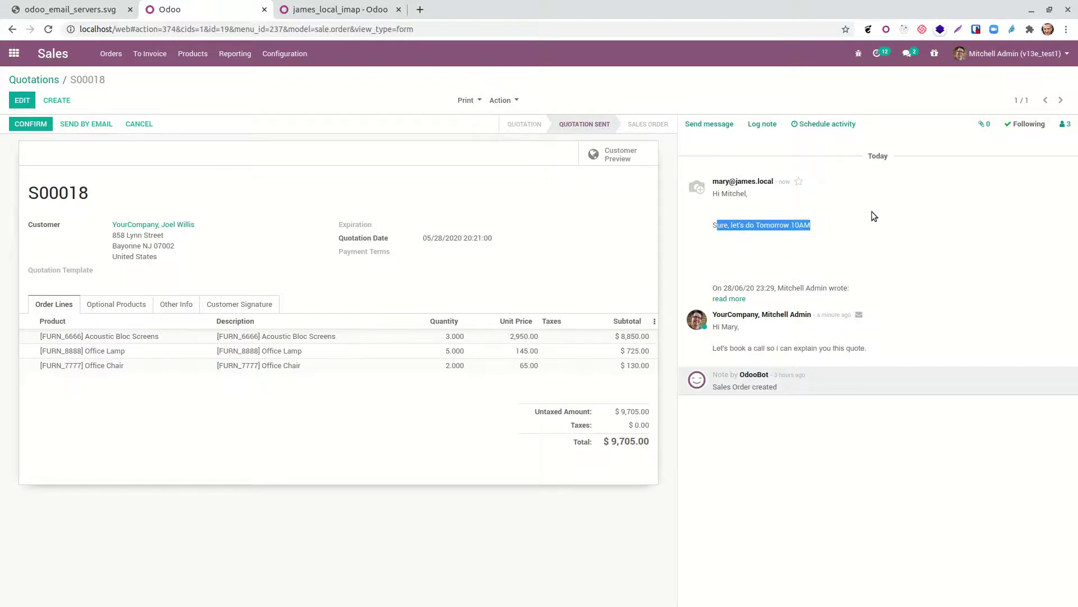
{"action": "left_click", "coordinate": [14, 53]}
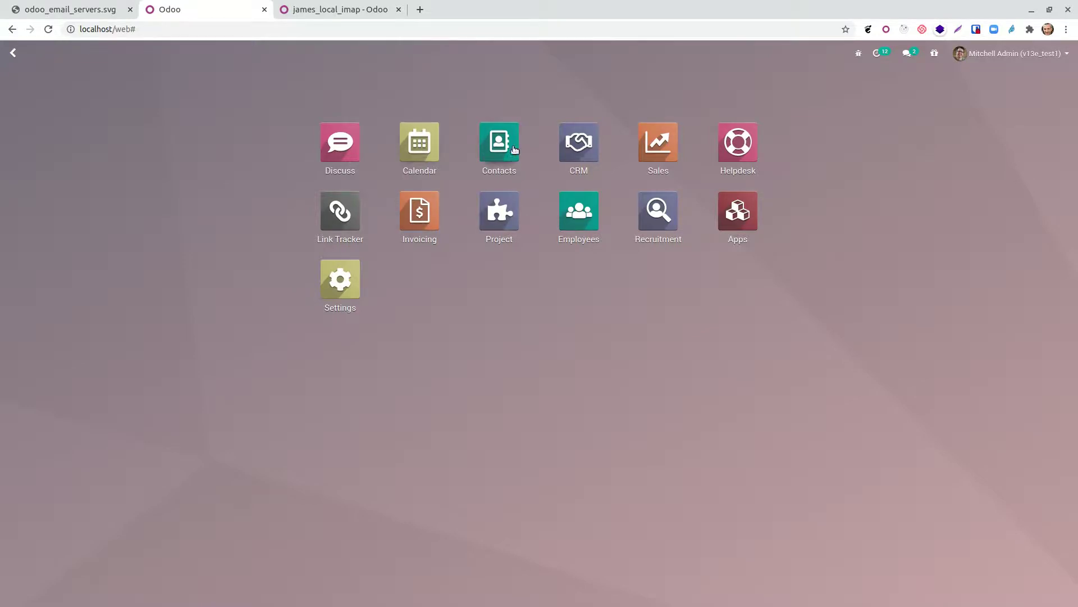
Step: Check the Europe (saleseurope) and America (salesusa) team aliases, then open My Pipeline
{"action": "left_click", "coordinate": [579, 142]}
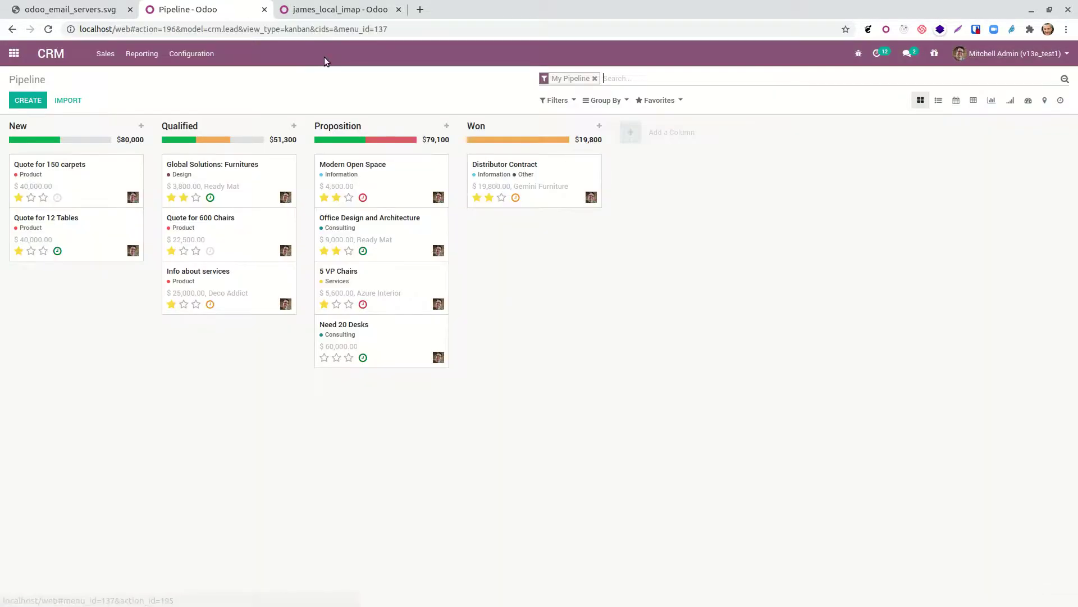
{"action": "left_click", "coordinate": [204, 53]}
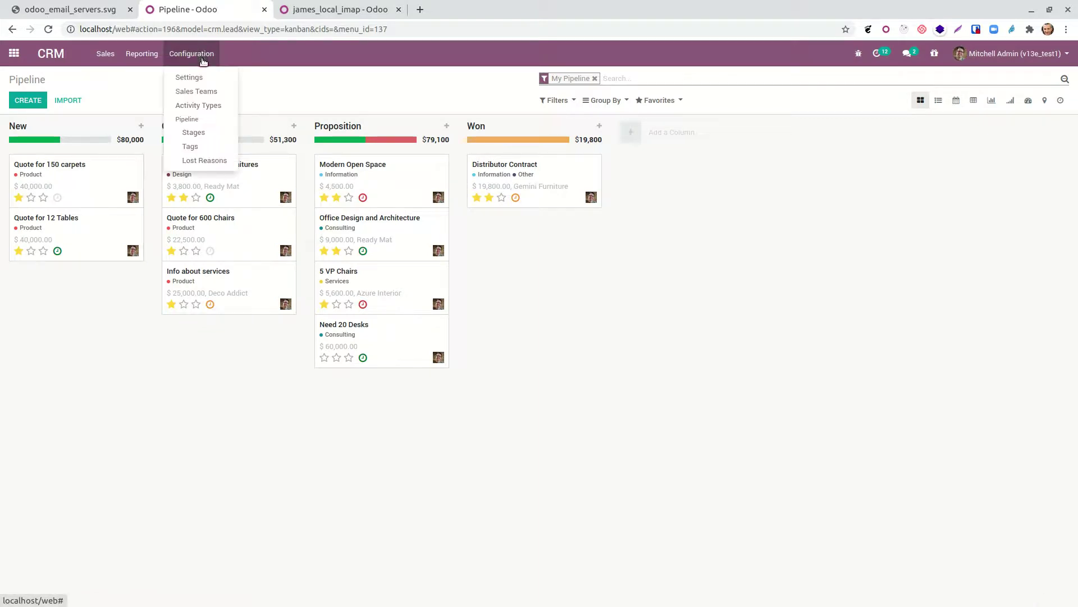
{"action": "left_click", "coordinate": [199, 90]}
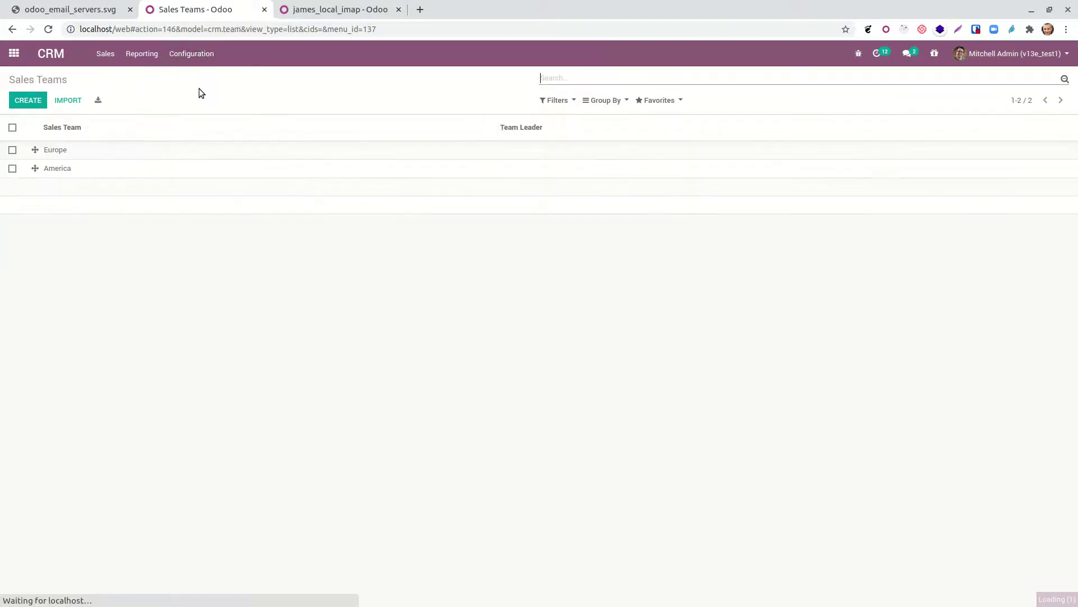
{"action": "left_click", "coordinate": [131, 148]}
{"action": "left_click", "coordinate": [22, 99]}
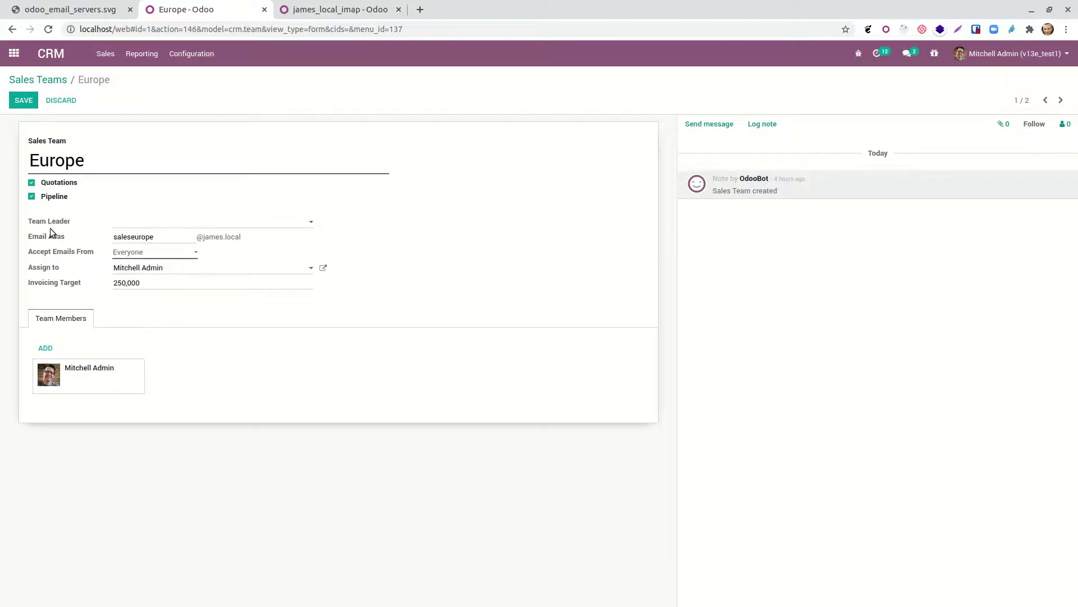
{"action": "left_click", "coordinate": [1061, 100]}
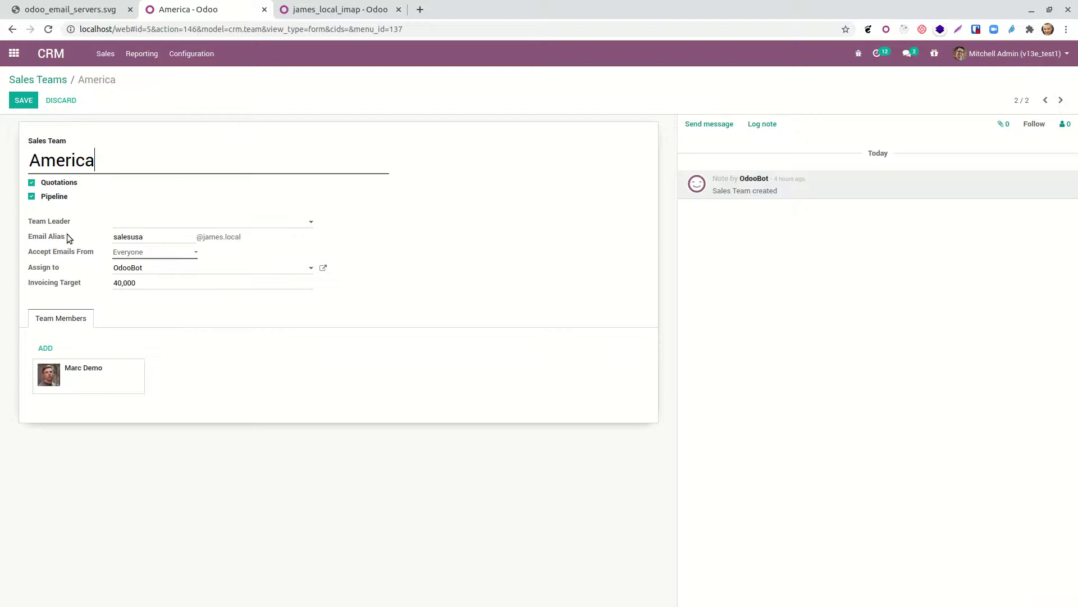
{"action": "left_click", "coordinate": [50, 79]}
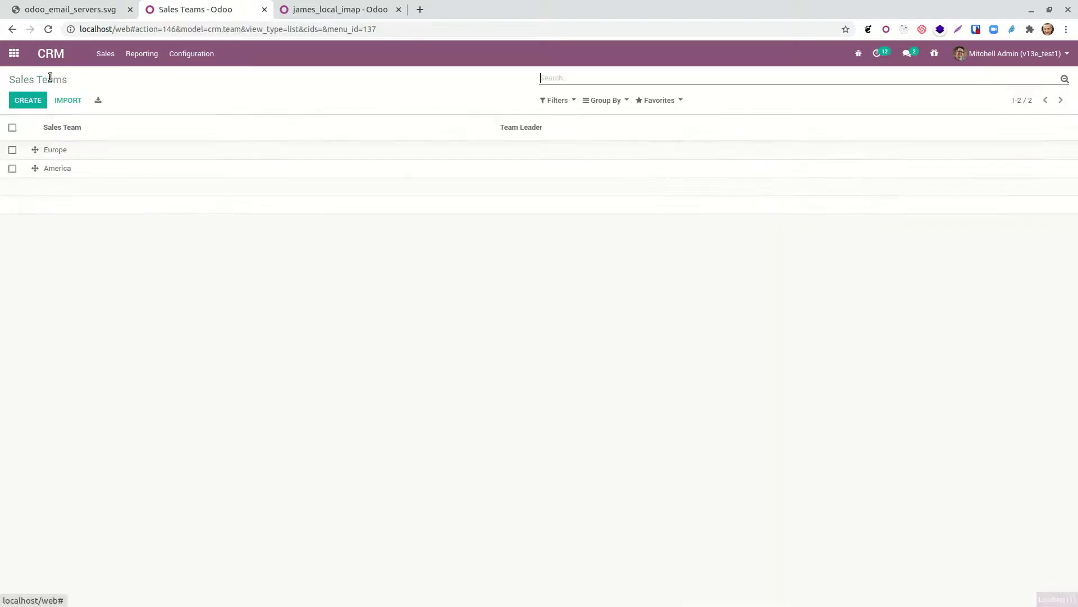
{"action": "left_click", "coordinate": [105, 53]}
{"action": "left_click", "coordinate": [120, 78]}
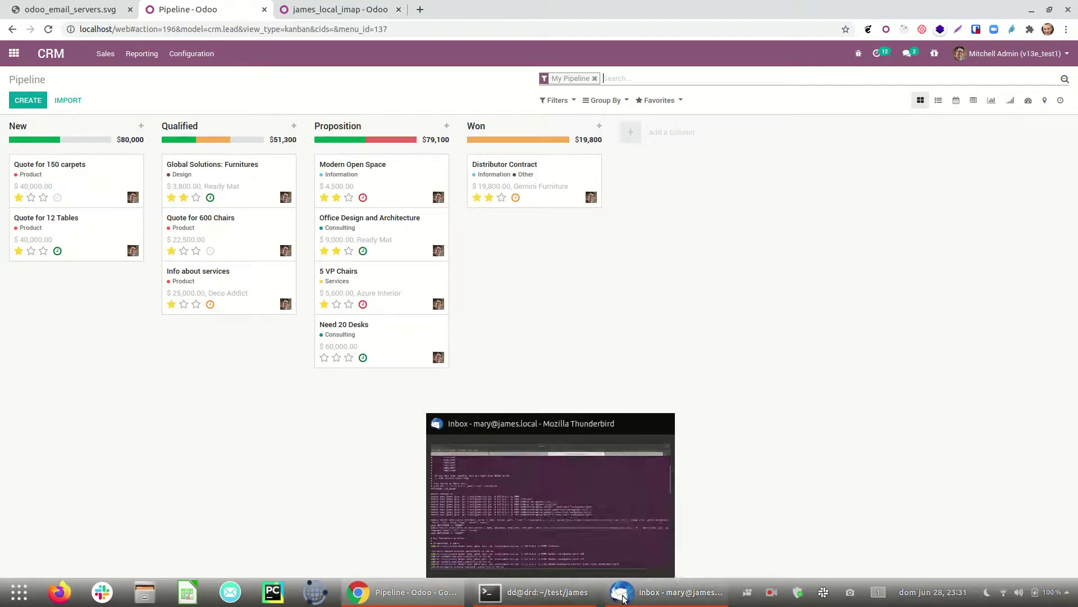
{"action": "left_click", "coordinate": [612, 599]}
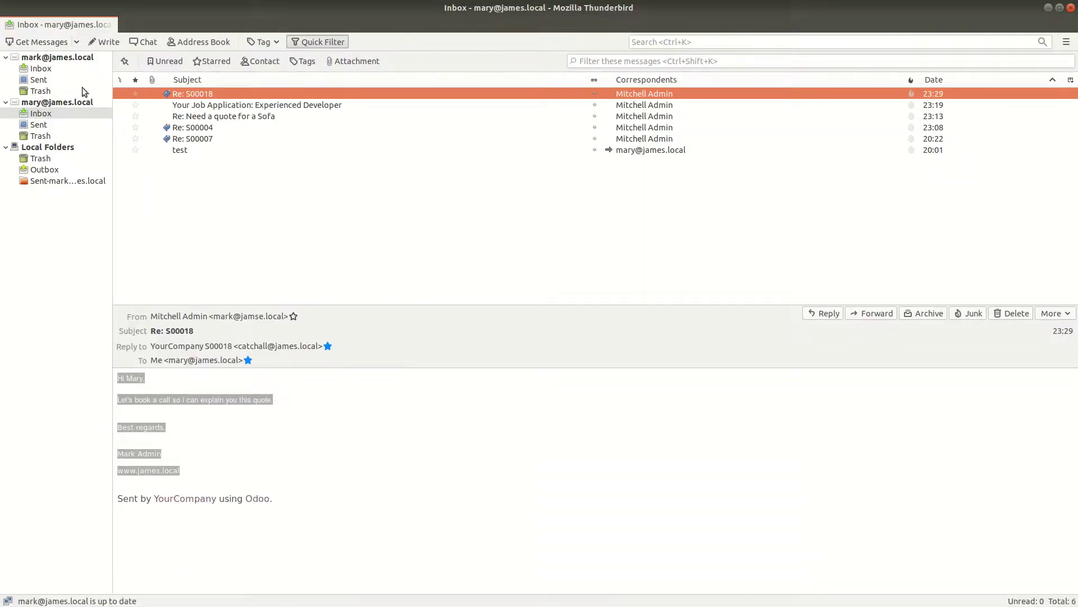
{"action": "left_click", "coordinate": [107, 42]}
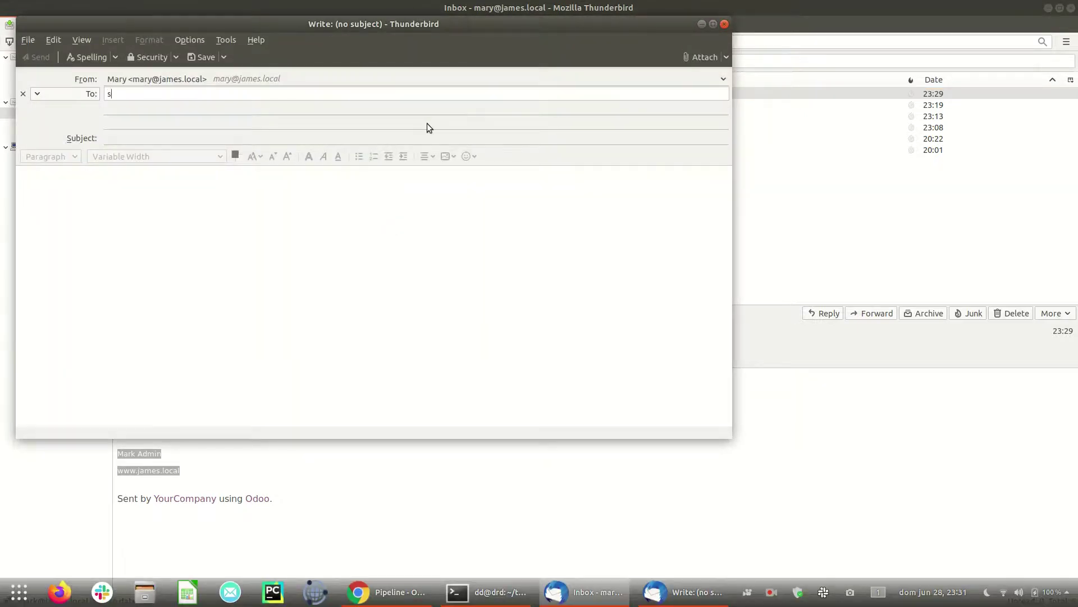
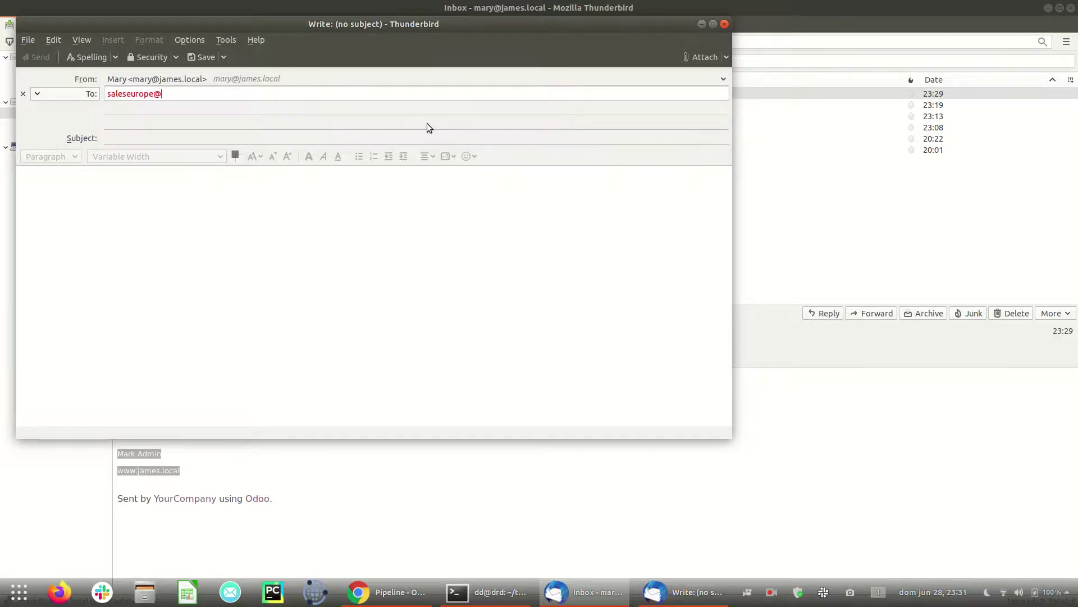
{"action": "key", "text": "Tab"}
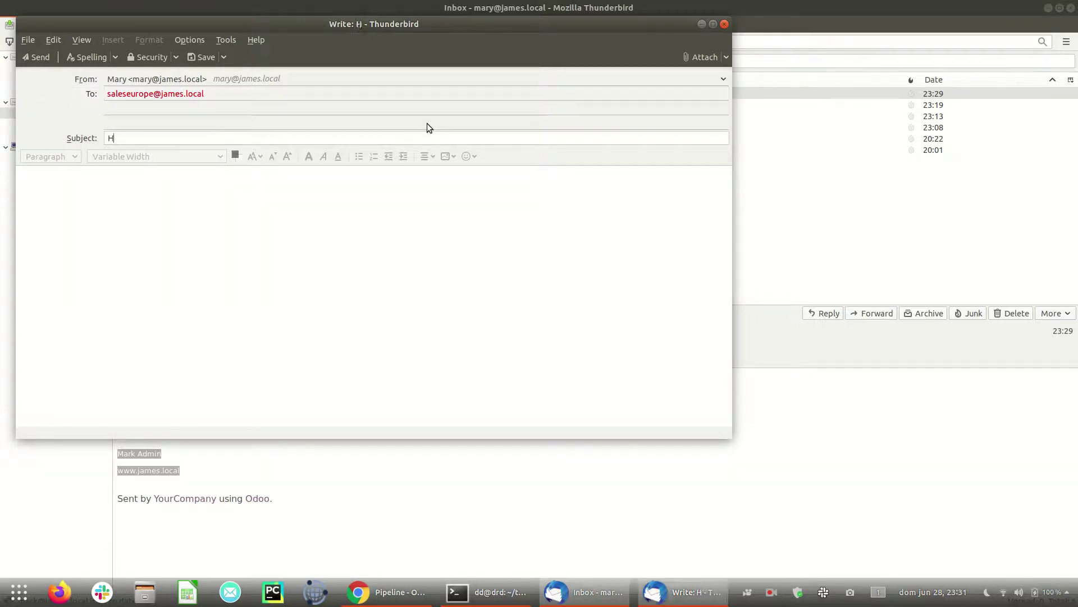
{"action": "key", "text": "BackSpace"}
{"action": "key", "text": "BackSpace"}
{"action": "type", "text": "I ne"}
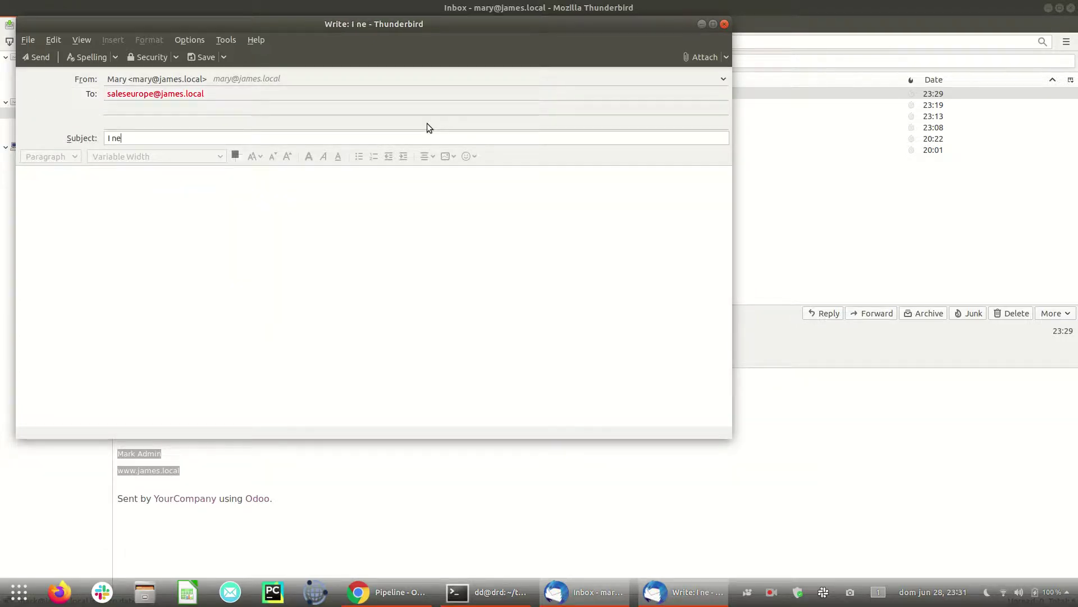
{"action": "type", "text": "ed a quote"}
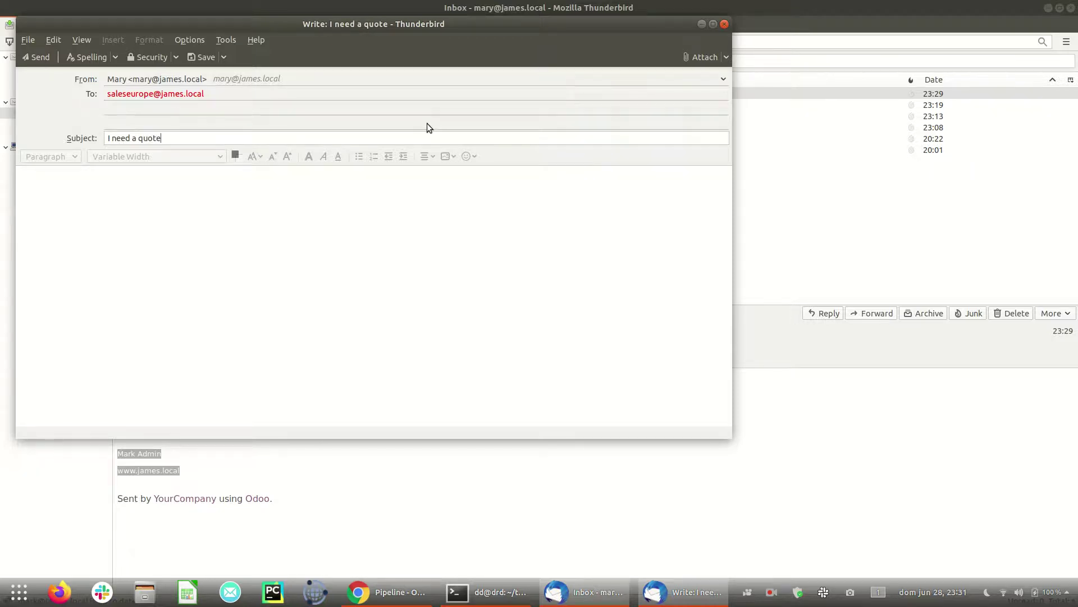
{"action": "type", "text": " from EUR"}
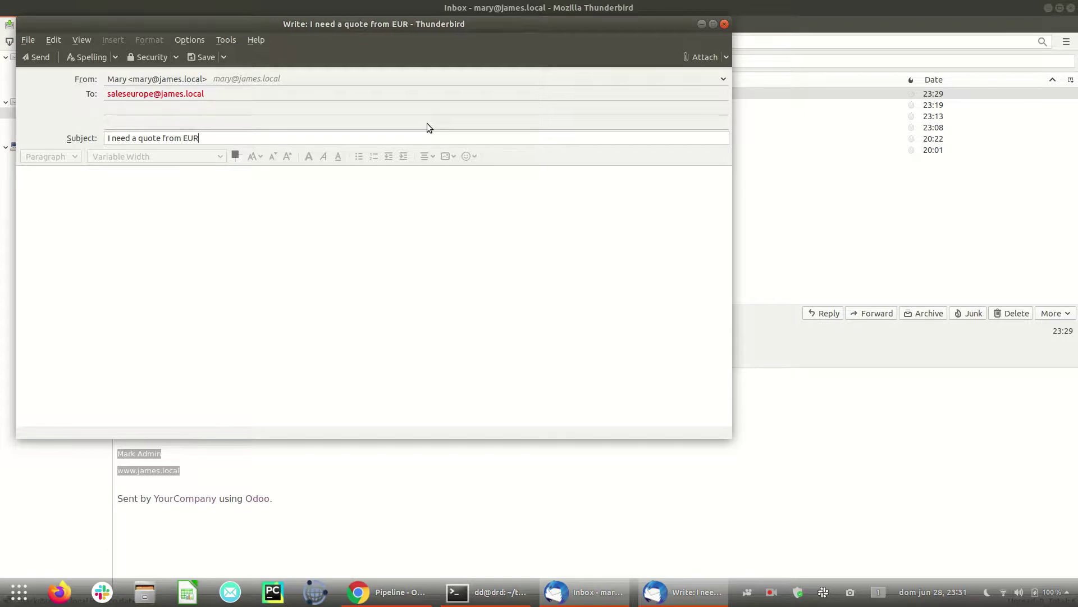
{"action": "type", "text": "OPE"}
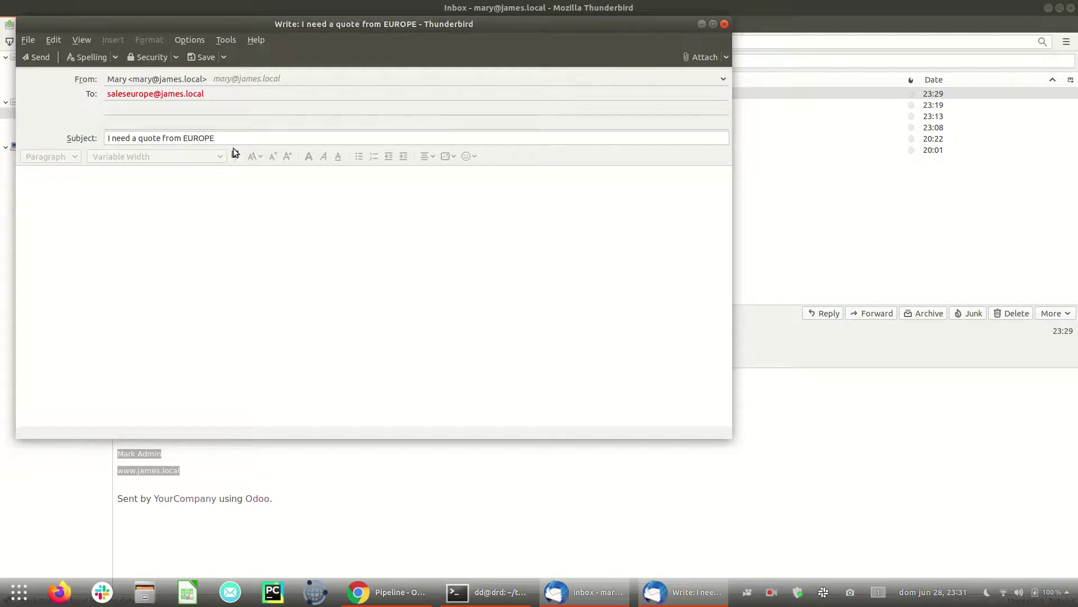
Step: Fill the body with repeated copies of the subject line and send the message
{"action": "key", "text": "ctrl+a"}
{"action": "left_click", "coordinate": [242, 249]}
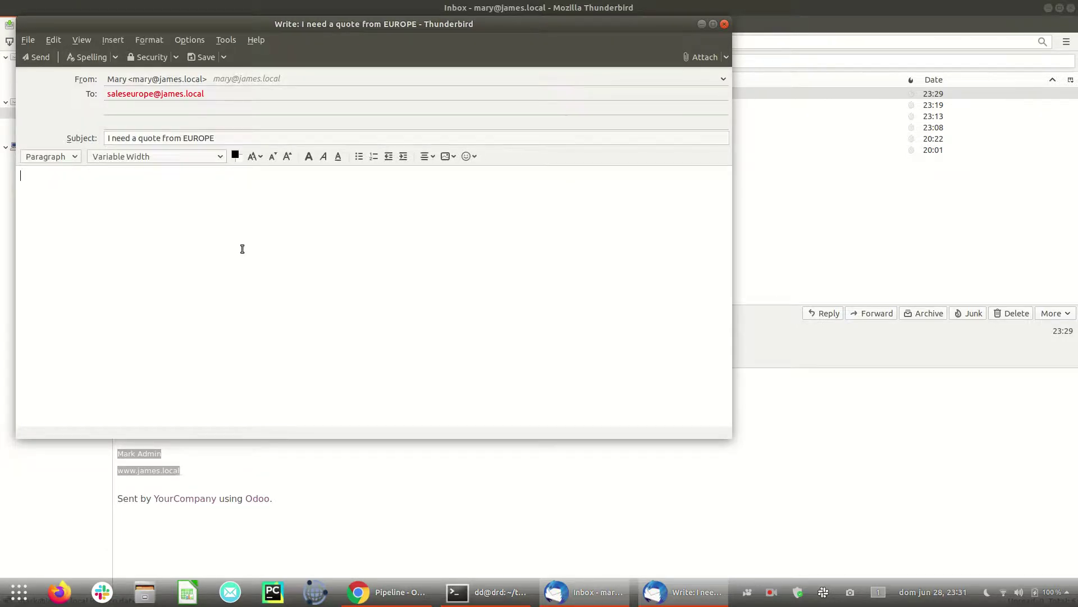
{"action": "key", "text": "ctrl+v"}
{"action": "key", "text": "ctrl+v"}
{"action": "key", "text": "ctrl+v"}
{"action": "key", "text": "ctrl+v"}
{"action": "key", "text": "ctrl+v"}
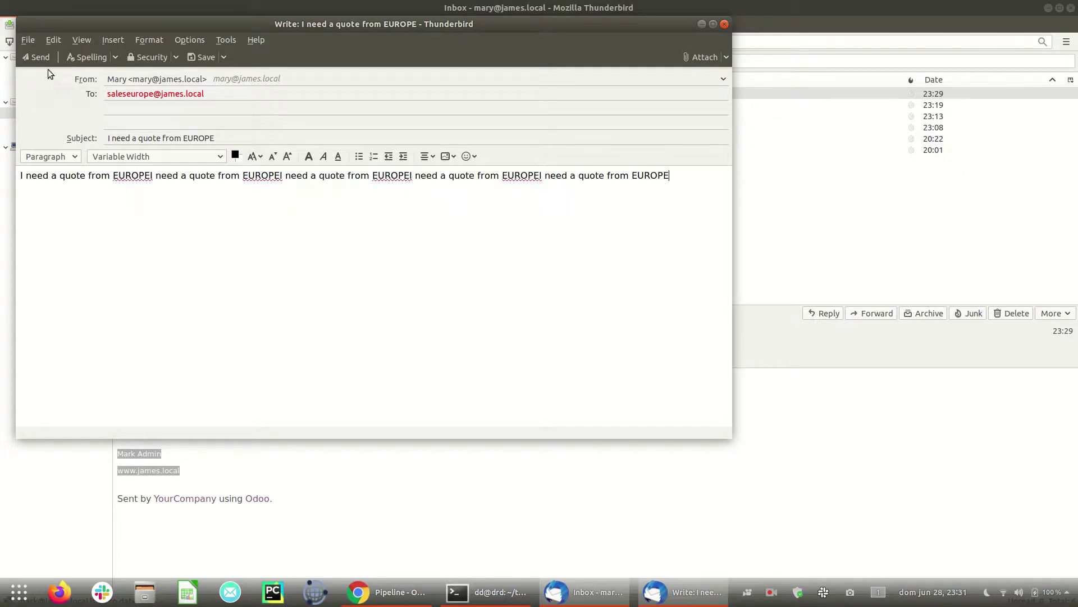
{"action": "left_click", "coordinate": [41, 60]}
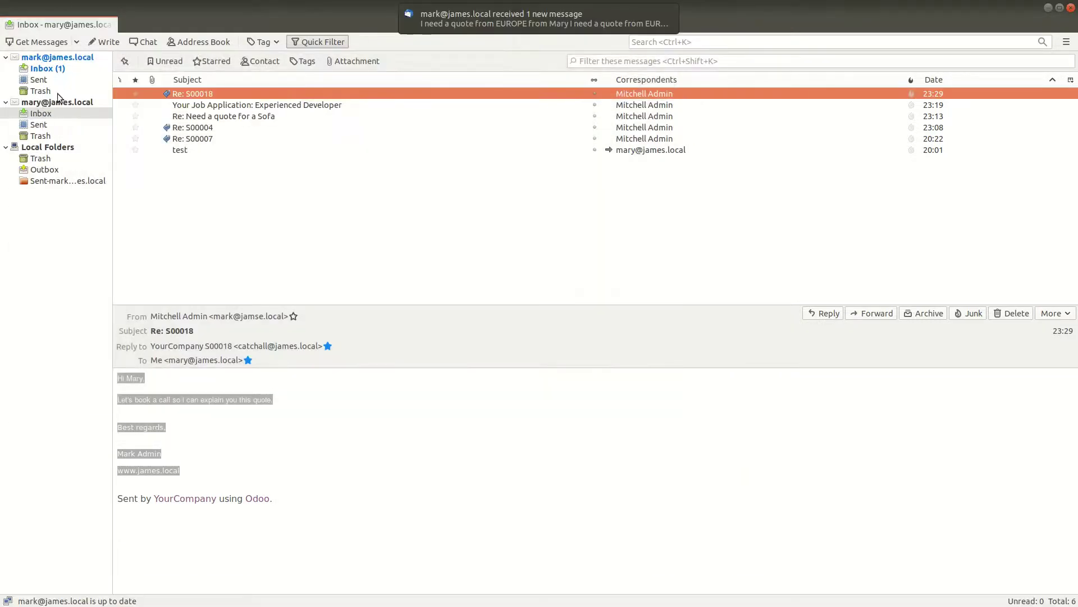
{"action": "left_click", "coordinate": [106, 41]}
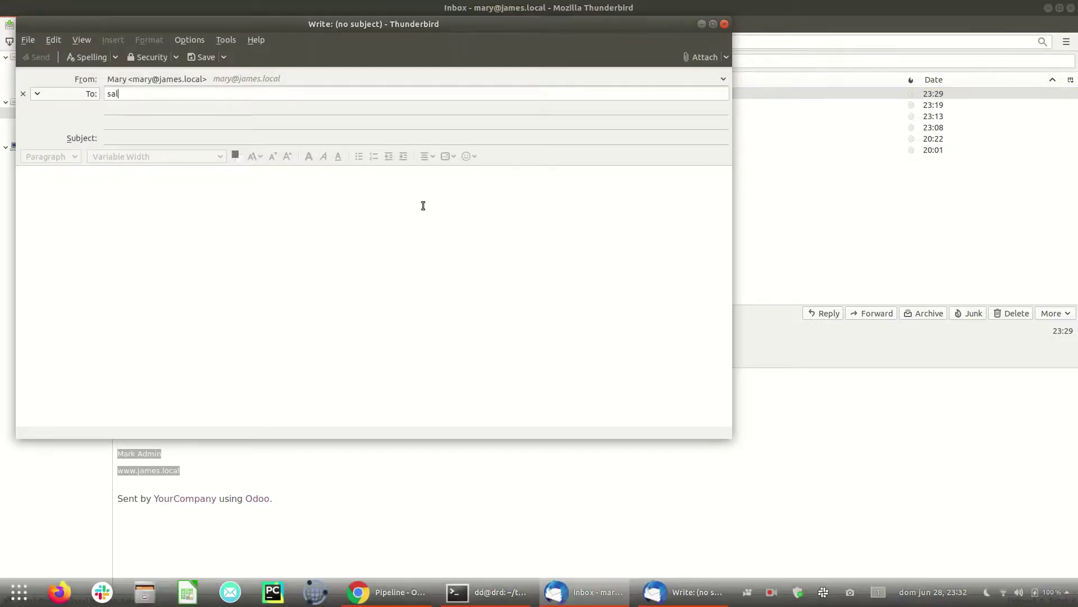
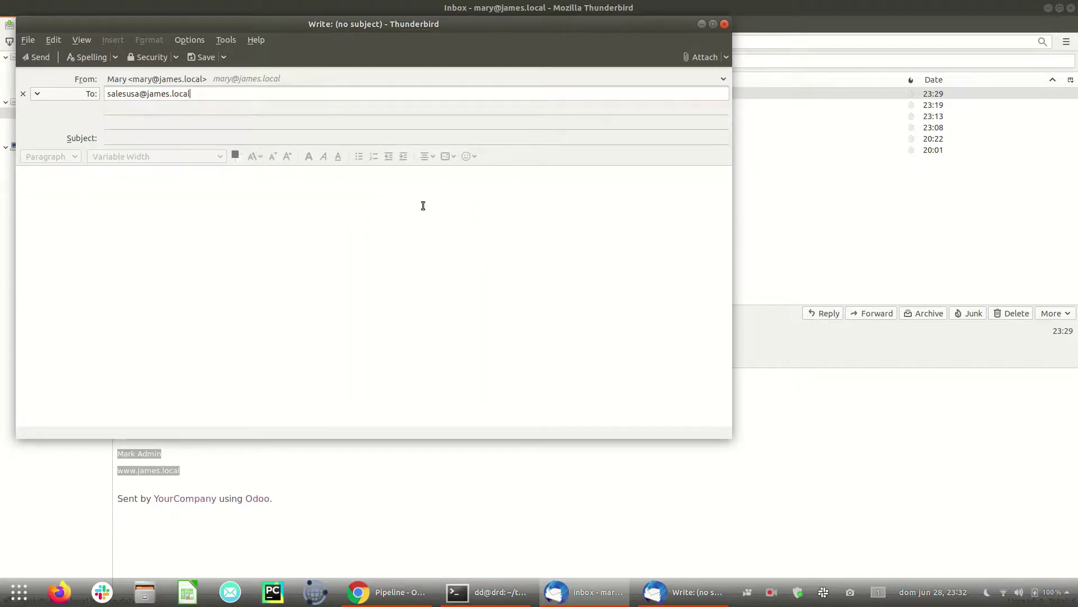
{"action": "key", "text": "Tab"}
{"action": "type", "text": "I need a quote from EUROPE"}
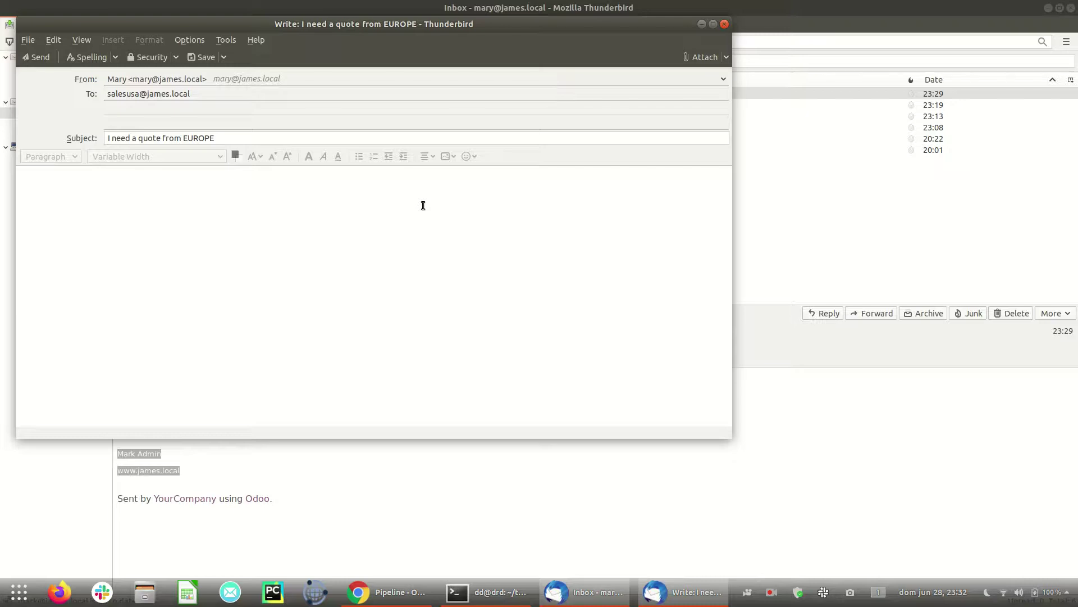
{"action": "key", "text": "BackSpace"}
{"action": "key", "text": "BackSpace"}
{"action": "key", "text": "BackSpace"}
{"action": "key", "text": "BackSpace"}
{"action": "key", "text": "BackSpace"}
{"action": "key", "text": "BackSpace"}
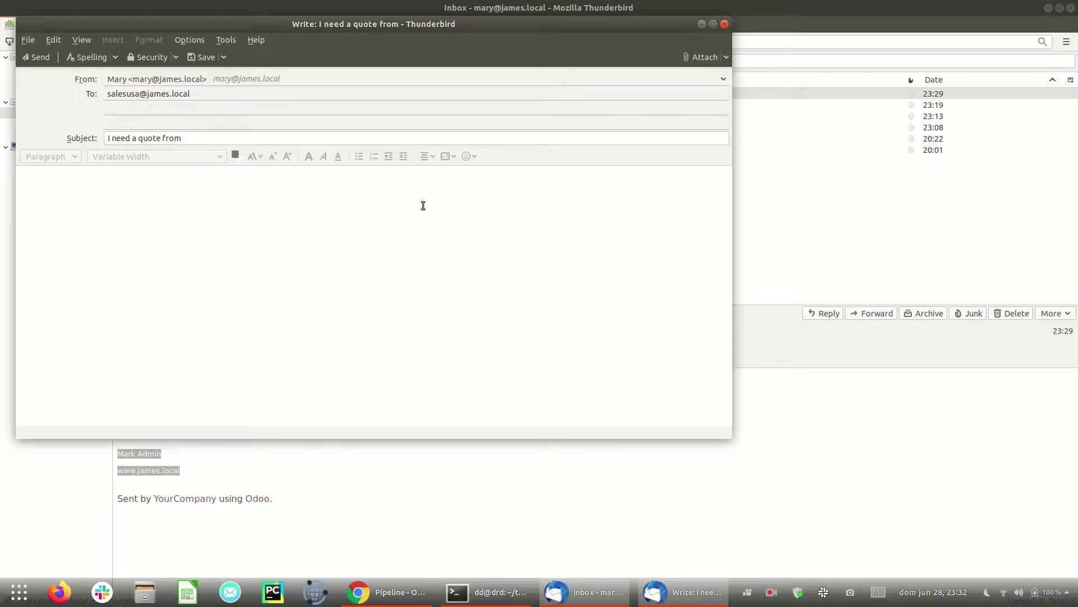
{"action": "type", "text": "USA"}
Step: Copy the subject line into the body several times and send the message
{"action": "left_click", "coordinate": [181, 167]}
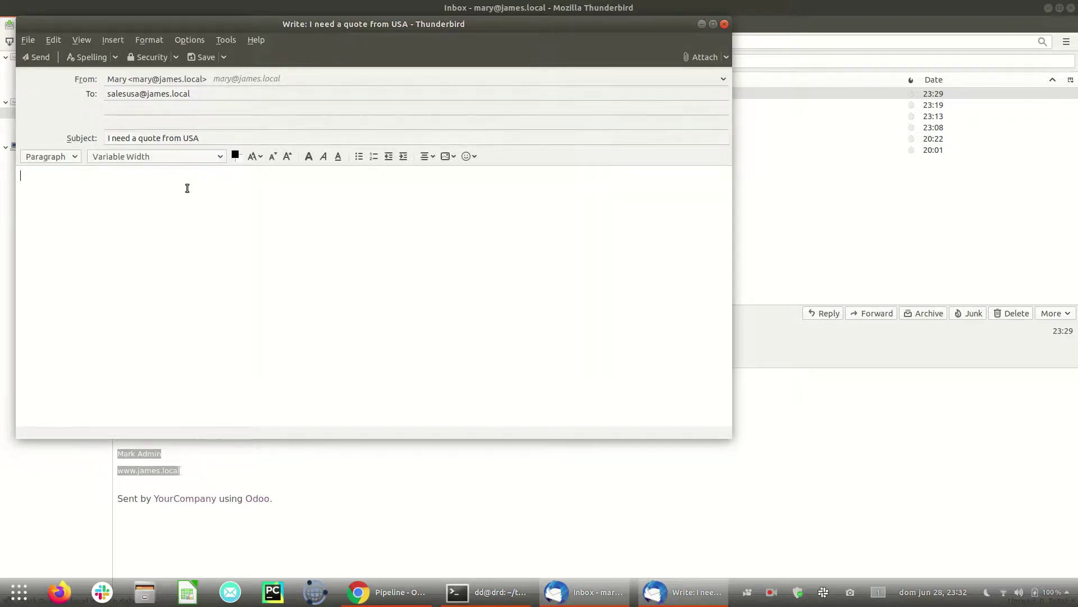
{"action": "triple_click", "coordinate": [207, 139]}
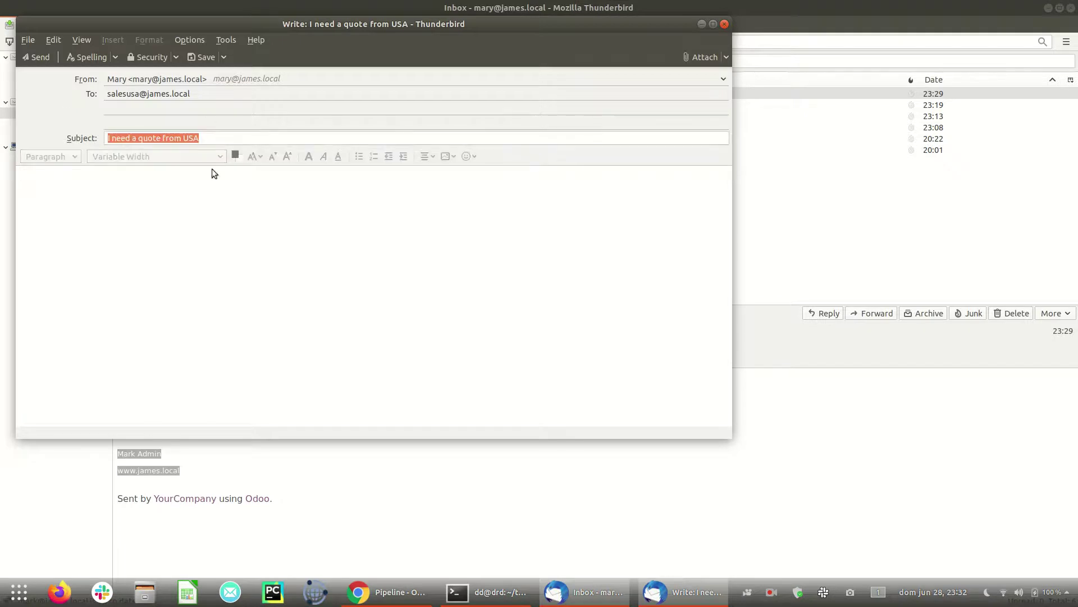
{"action": "key", "text": "ctrl+c"}
{"action": "left_click", "coordinate": [371, 297]}
{"action": "key", "text": "ctrl+v"}
{"action": "key", "text": "ctrl+v"}
{"action": "key", "text": "ctrl+v"}
{"action": "key", "text": "ctrl+v"}
{"action": "key", "text": "ctrl+v"}
{"action": "key", "text": "ctrl+v"}
{"action": "left_click", "coordinate": [39, 56]}
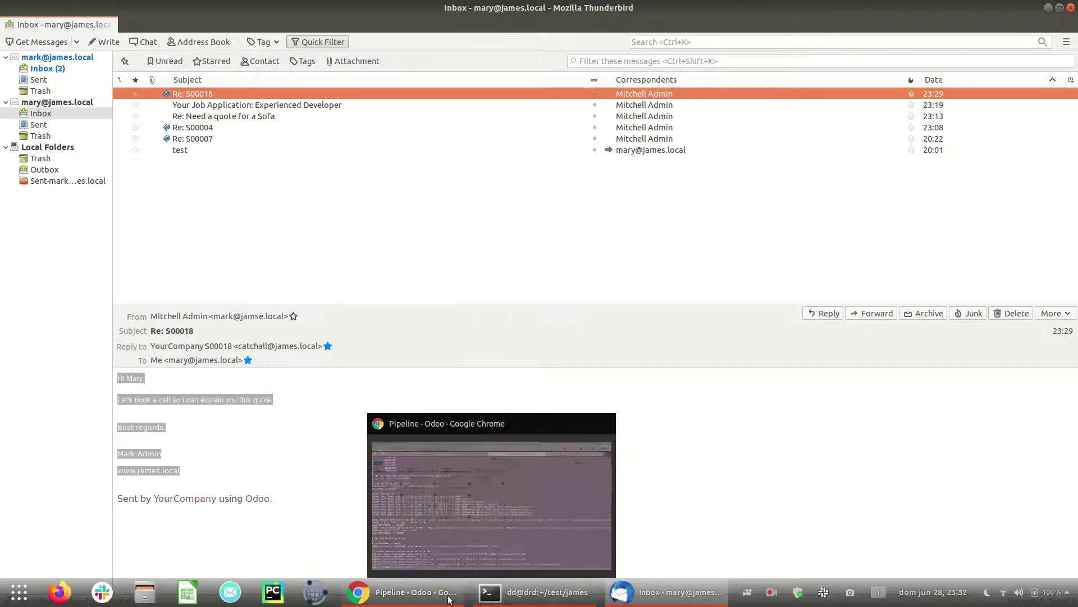
Step: Fetch new mail on the incoming mail server and show all leads in the CRM pipeline
{"action": "left_click", "coordinate": [404, 600]}
{"action": "left_click", "coordinate": [357, 10]}
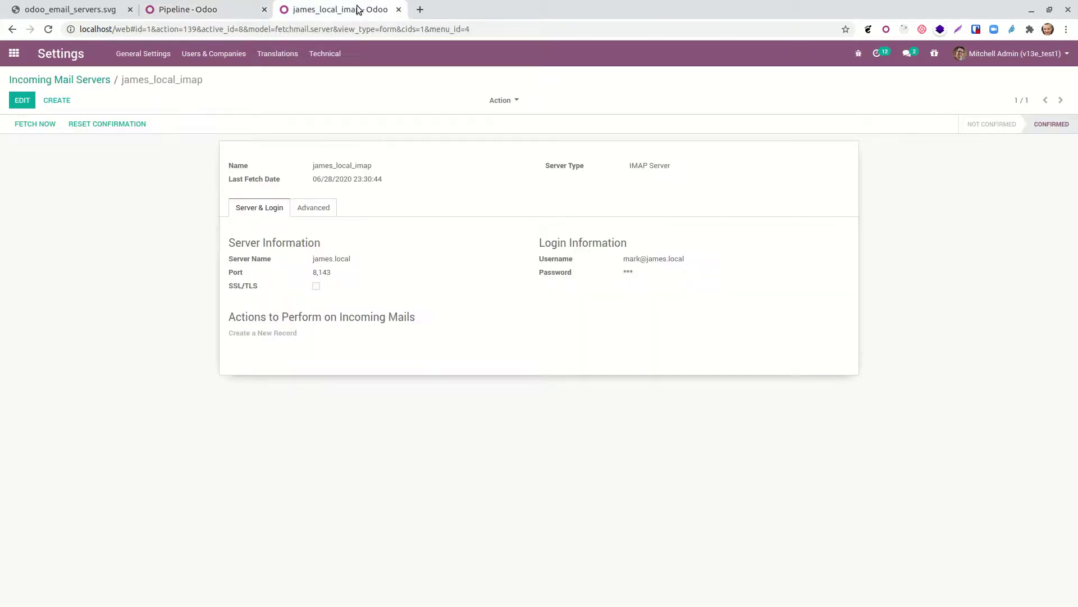
{"action": "left_click", "coordinate": [47, 124]}
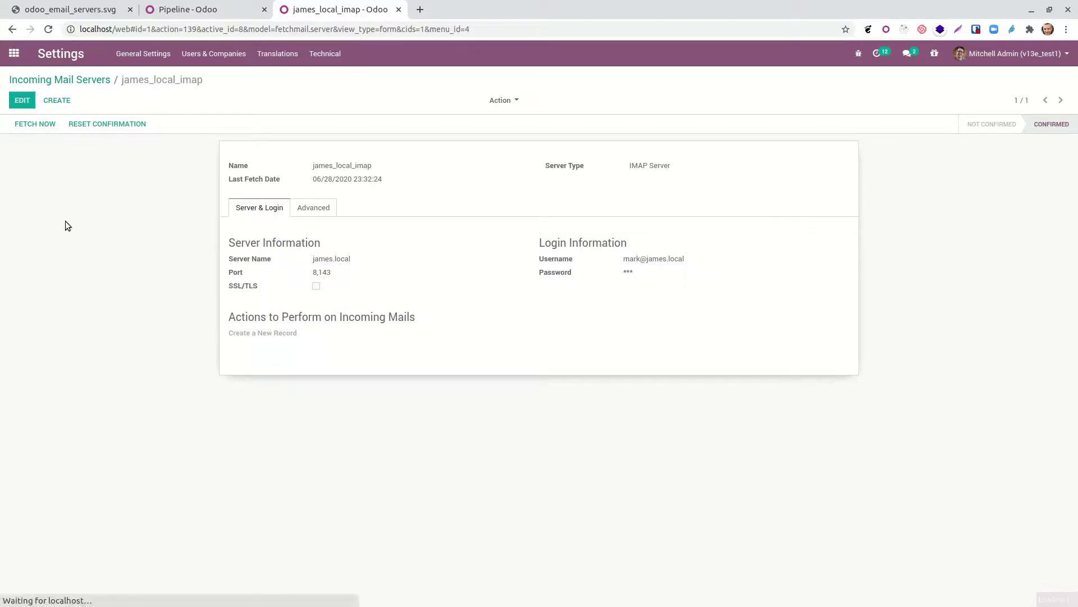
{"action": "left_click", "coordinate": [230, 11]}
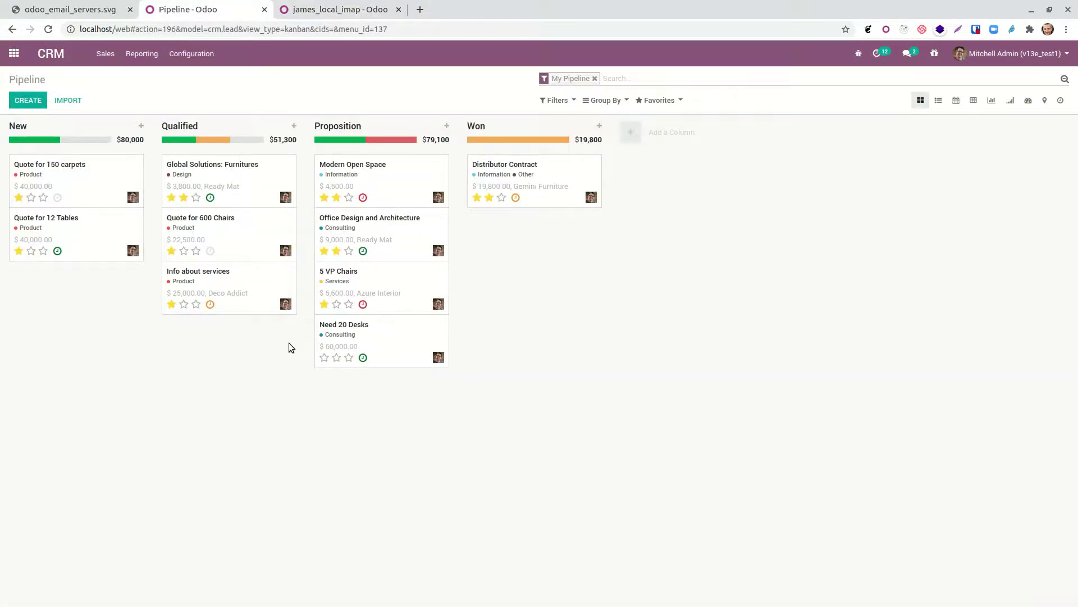
{"action": "left_click", "coordinate": [594, 79]}
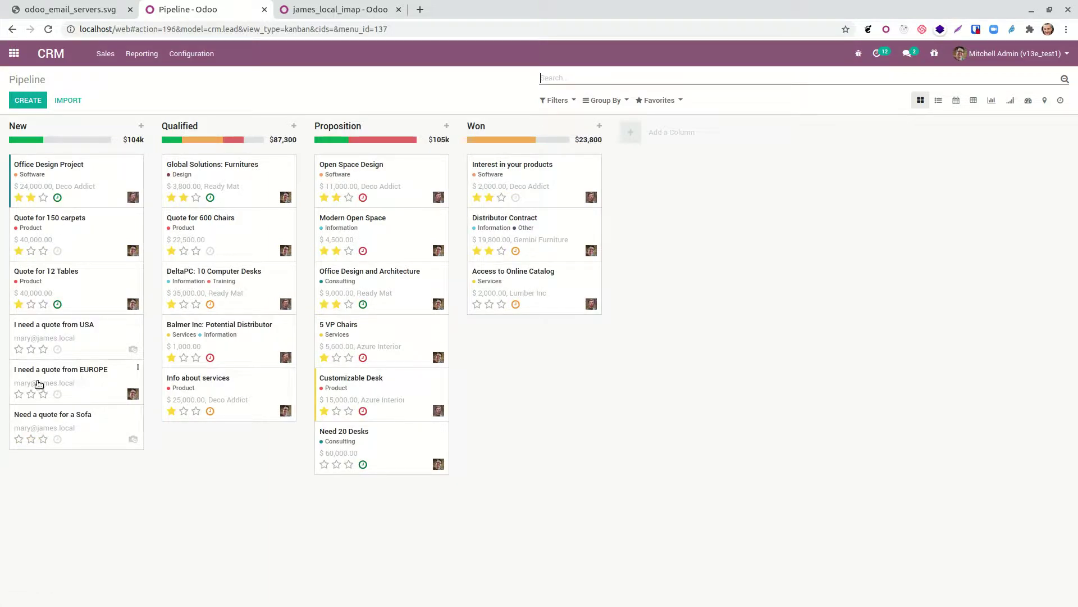
Step: Confirm the EUROPE quote lead belongs to the Europe team and the USA lead to America
{"action": "left_click", "coordinate": [88, 374]}
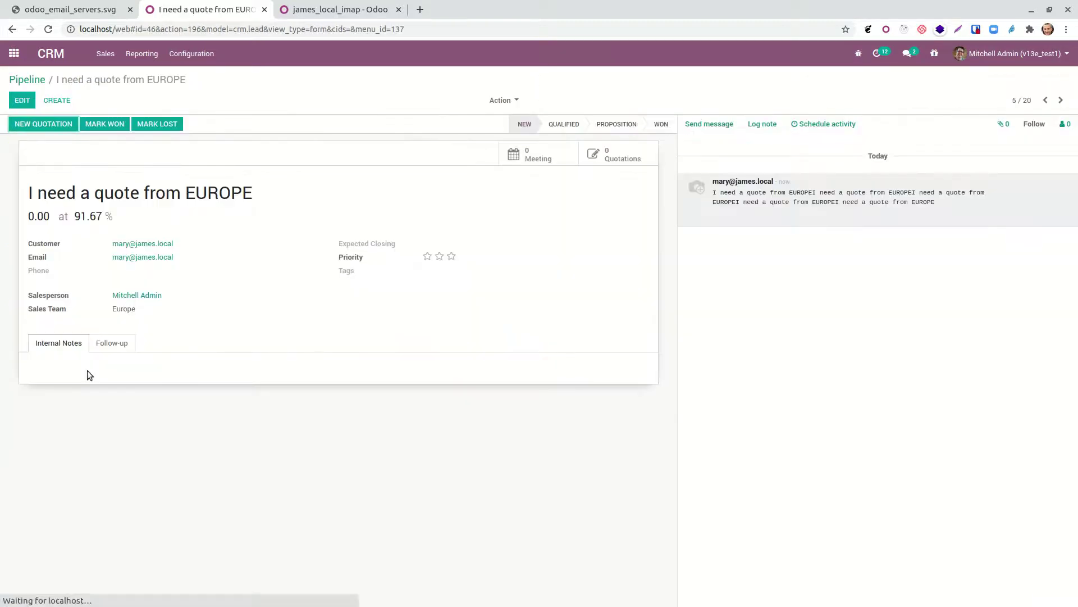
{"action": "left_click_drag", "start_coordinate": [135, 310], "coordinate": [107, 311]}
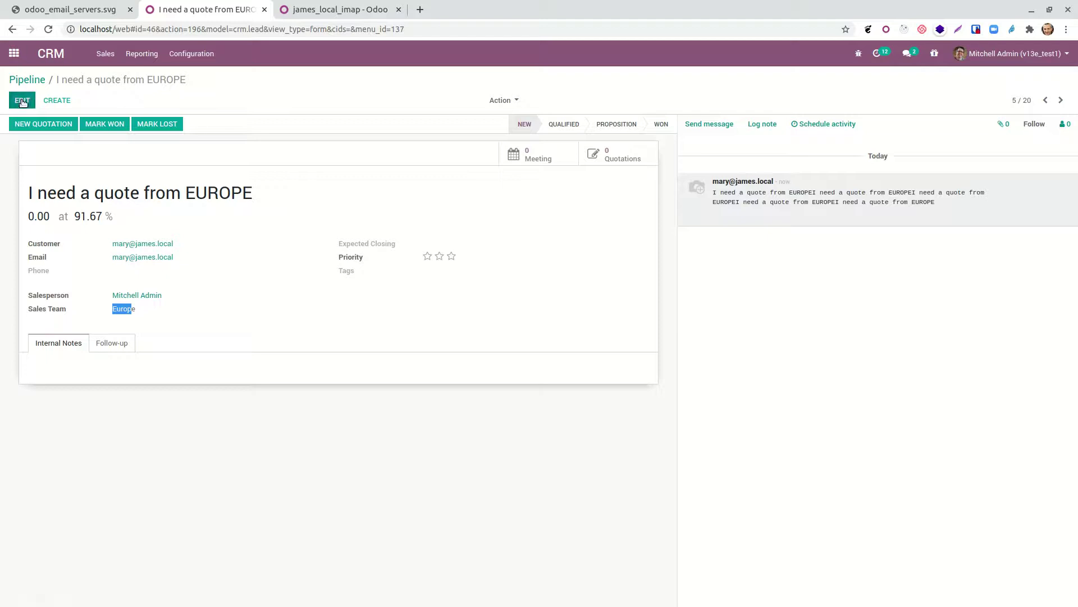
{"action": "left_click", "coordinate": [25, 80]}
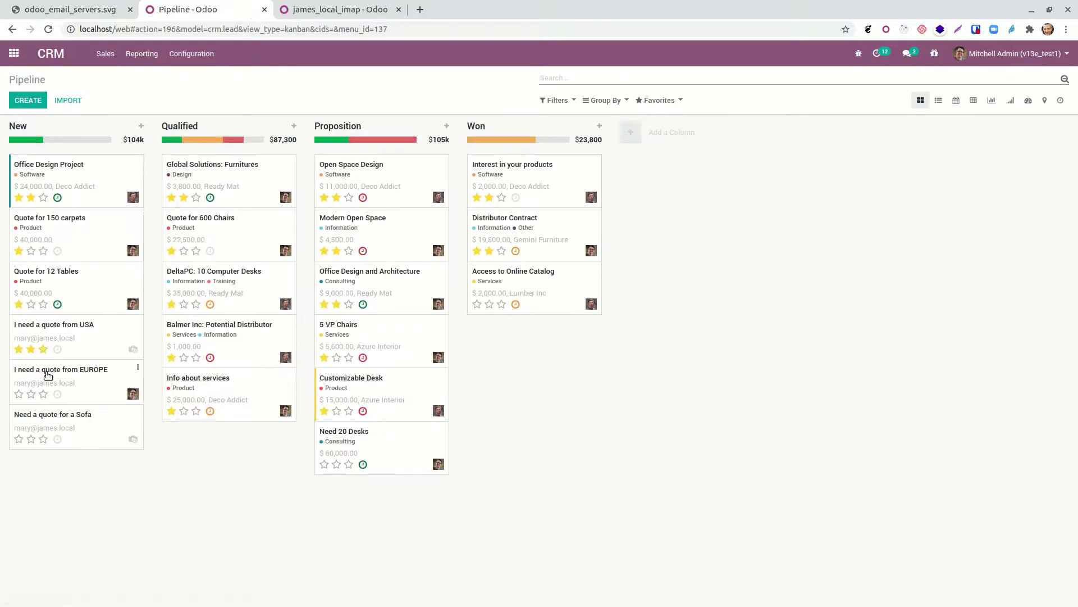
{"action": "left_click", "coordinate": [59, 324]}
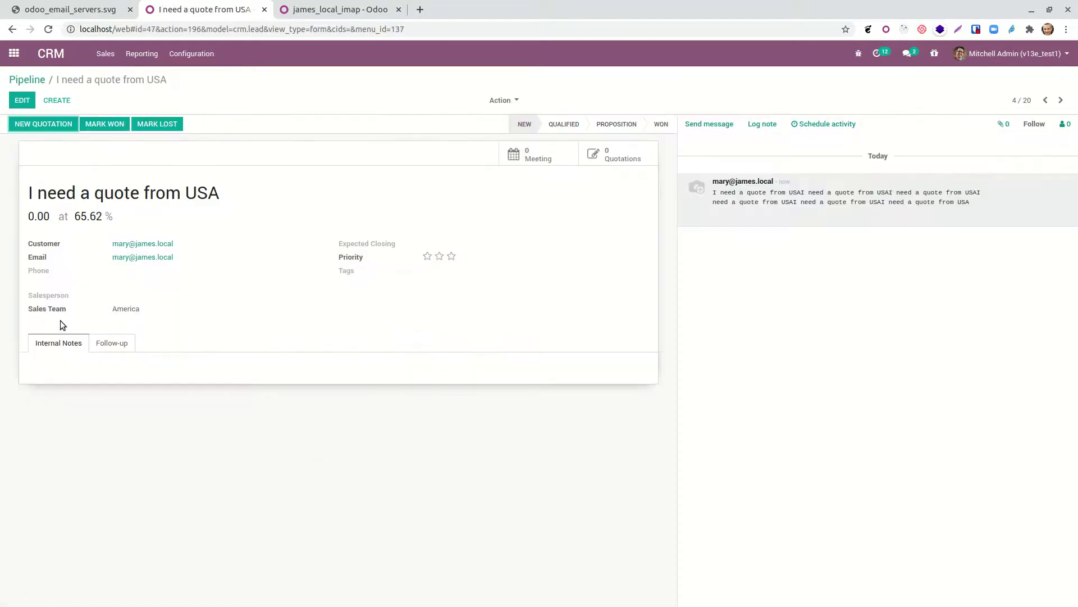
{"action": "left_click_drag", "start_coordinate": [140, 309], "coordinate": [40, 305]}
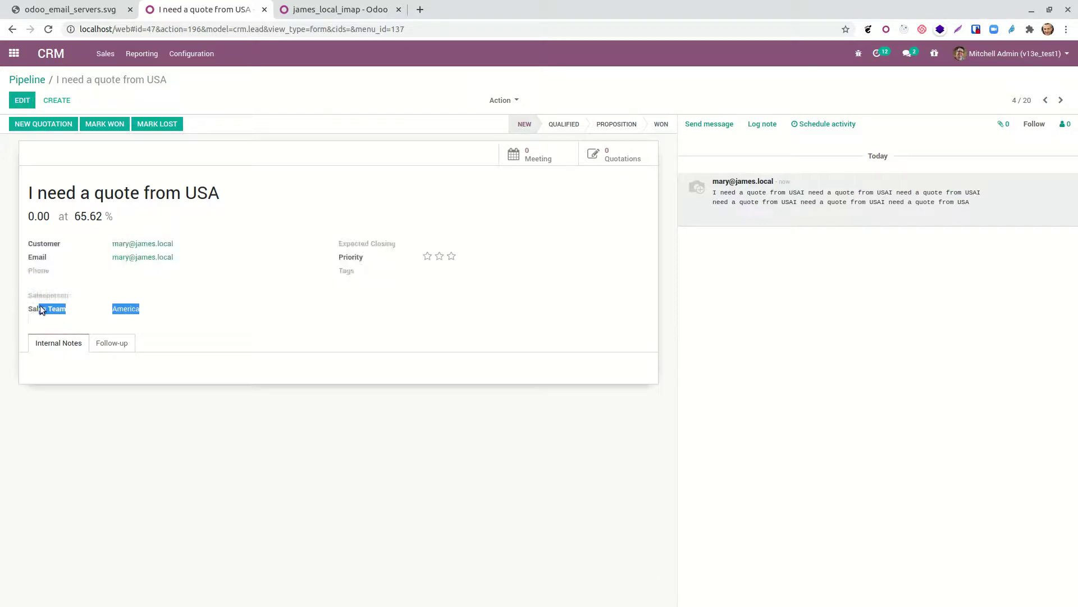
{"action": "left_click", "coordinate": [14, 53]}
{"action": "left_click", "coordinate": [505, 223]}
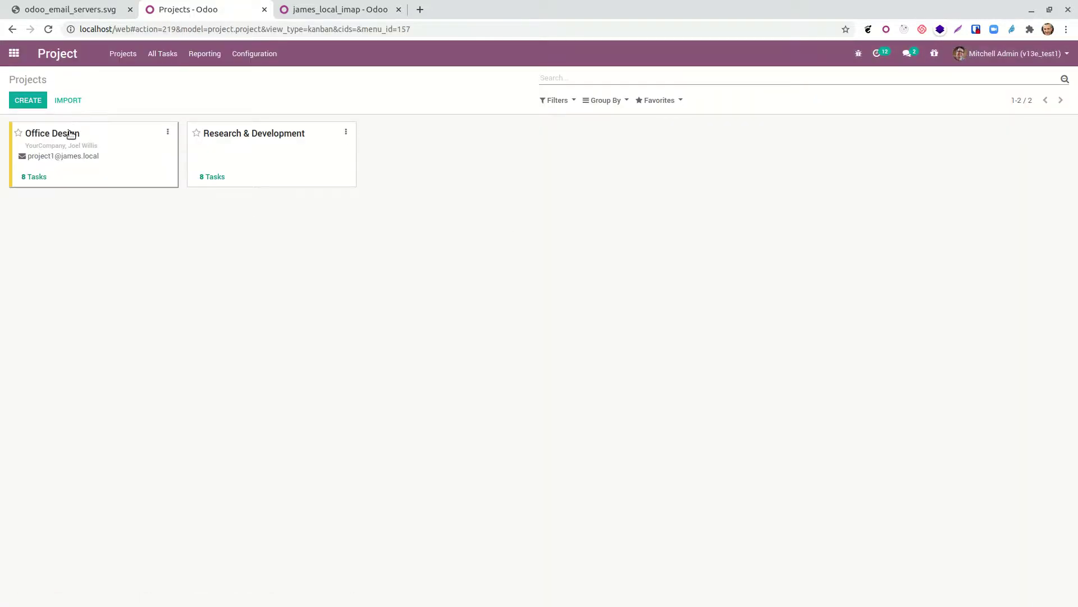
Step: Keep Office Design's project1 alias accepting emails from Everyone, save the project, and return to Projects
{"action": "left_click", "coordinate": [21, 177]}
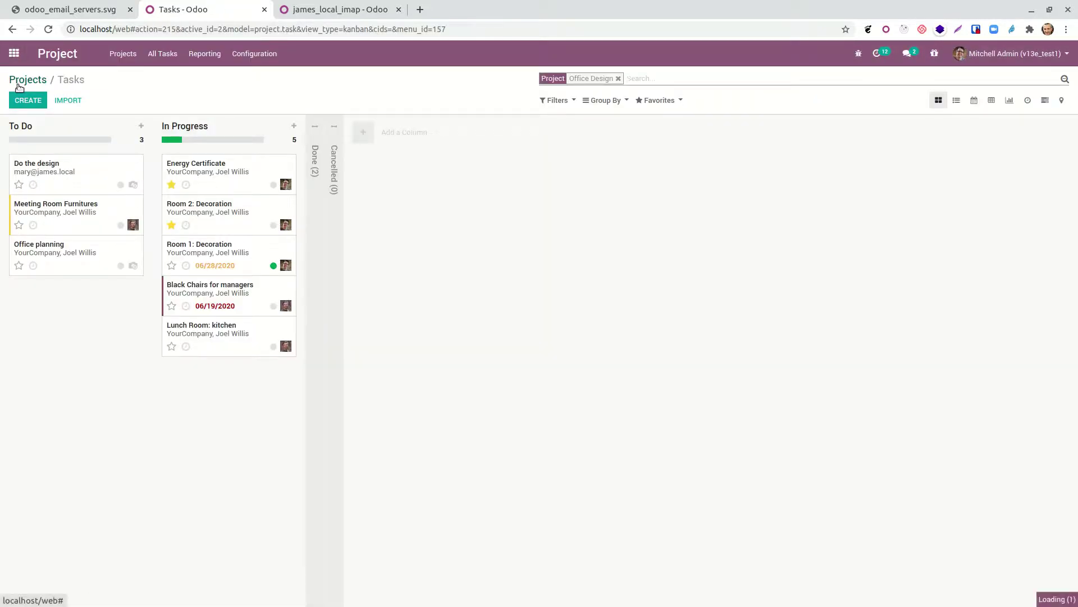
{"action": "left_click", "coordinate": [25, 79]}
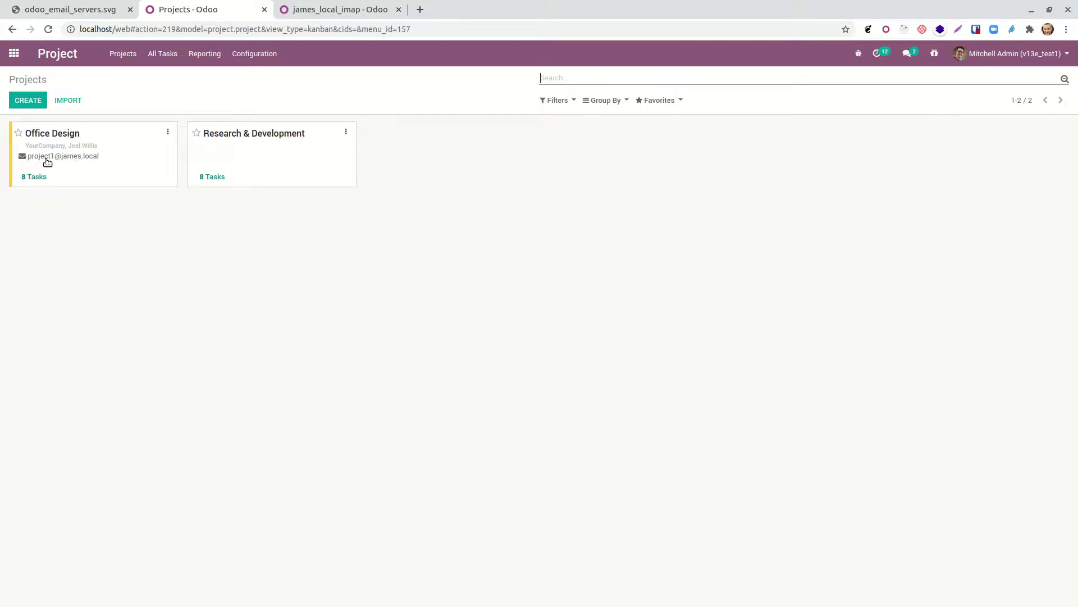
{"action": "left_click", "coordinate": [167, 133]}
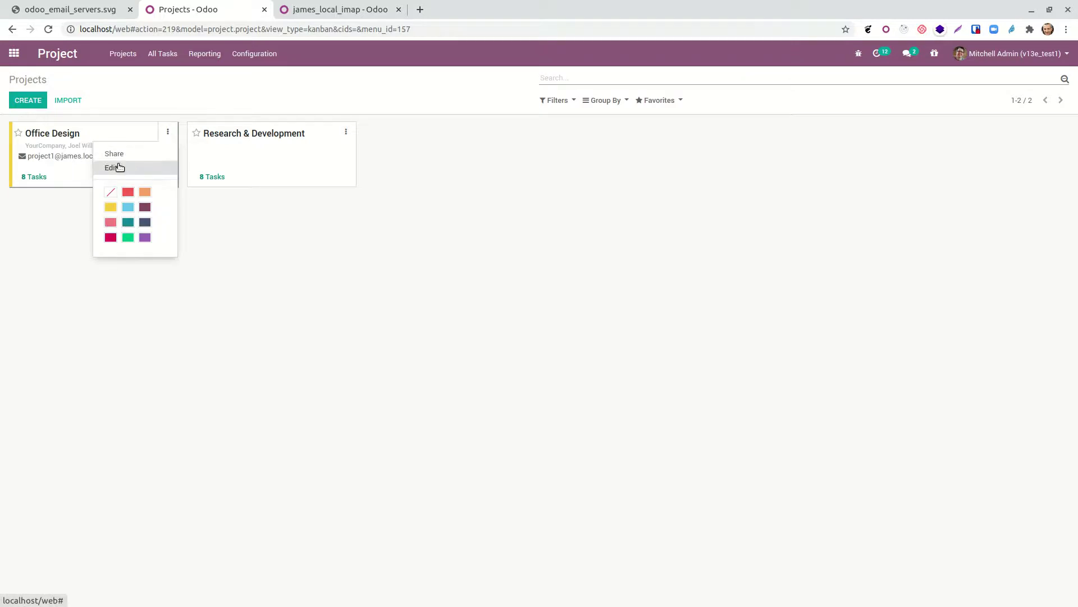
{"action": "left_click", "coordinate": [118, 166]}
{"action": "left_click", "coordinate": [100, 222]}
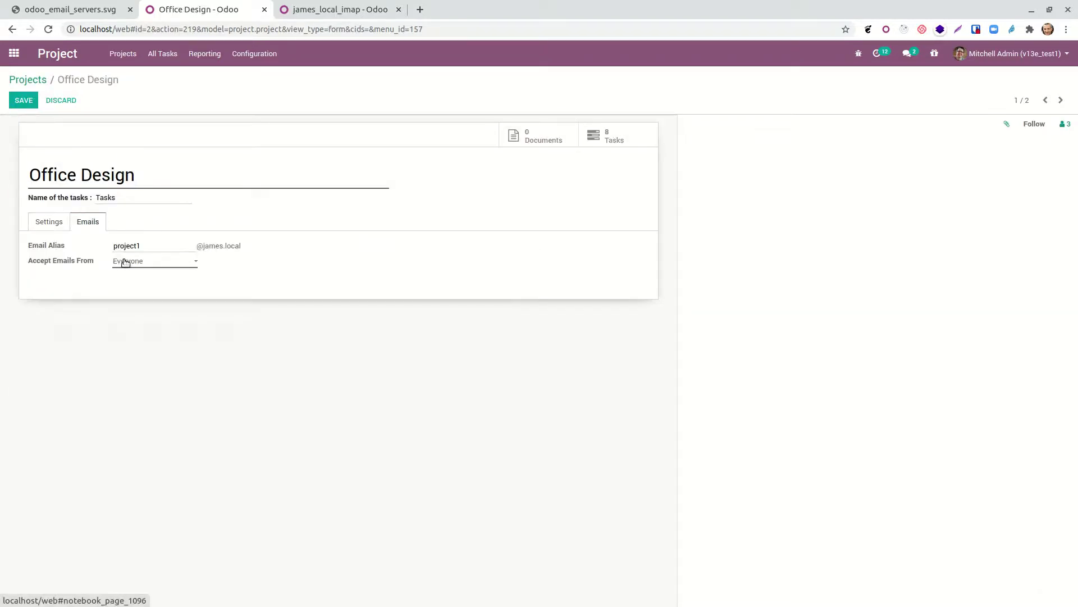
{"action": "left_click", "coordinate": [127, 262]}
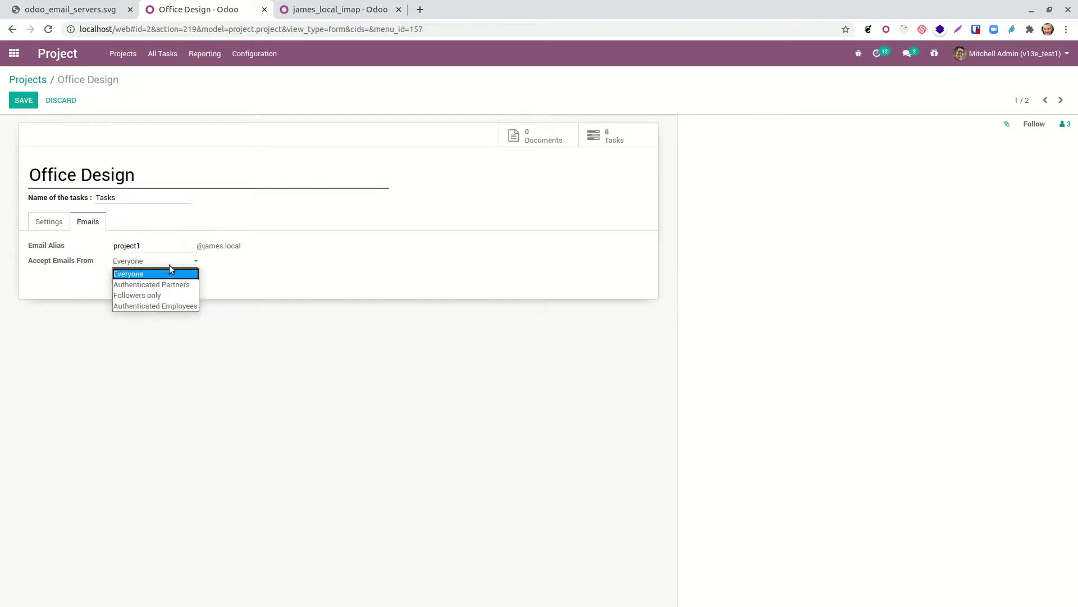
{"action": "left_click", "coordinate": [266, 306]}
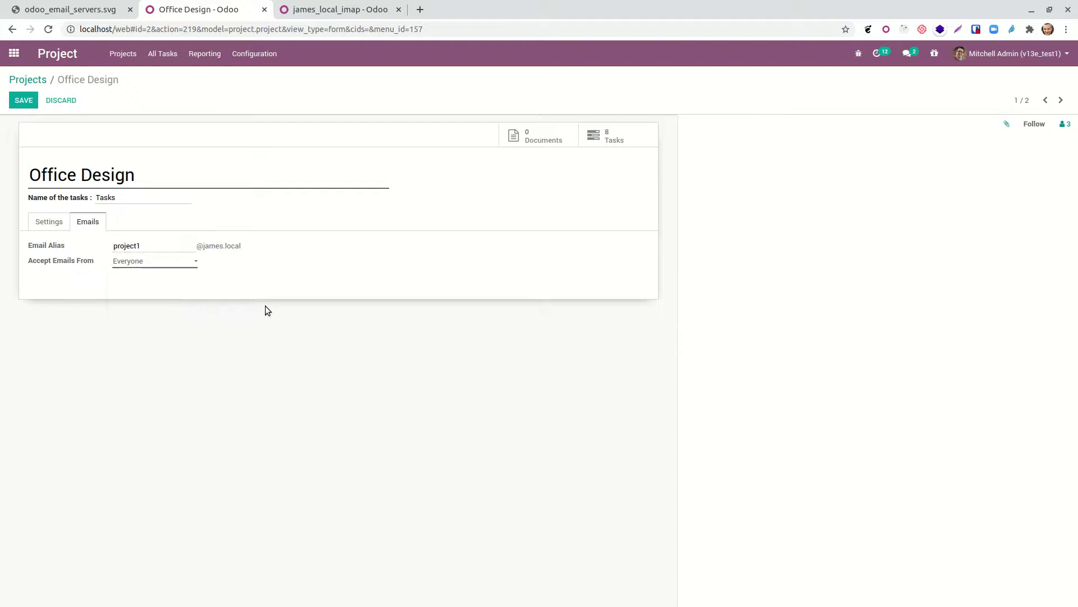
{"action": "left_click", "coordinate": [15, 105]}
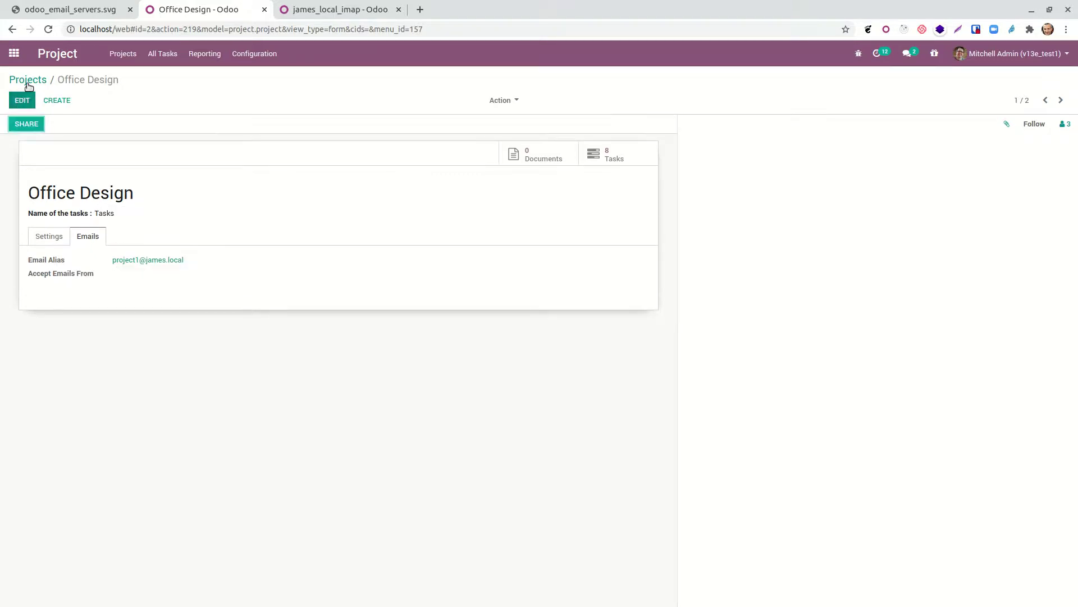
{"action": "left_click", "coordinate": [29, 81]}
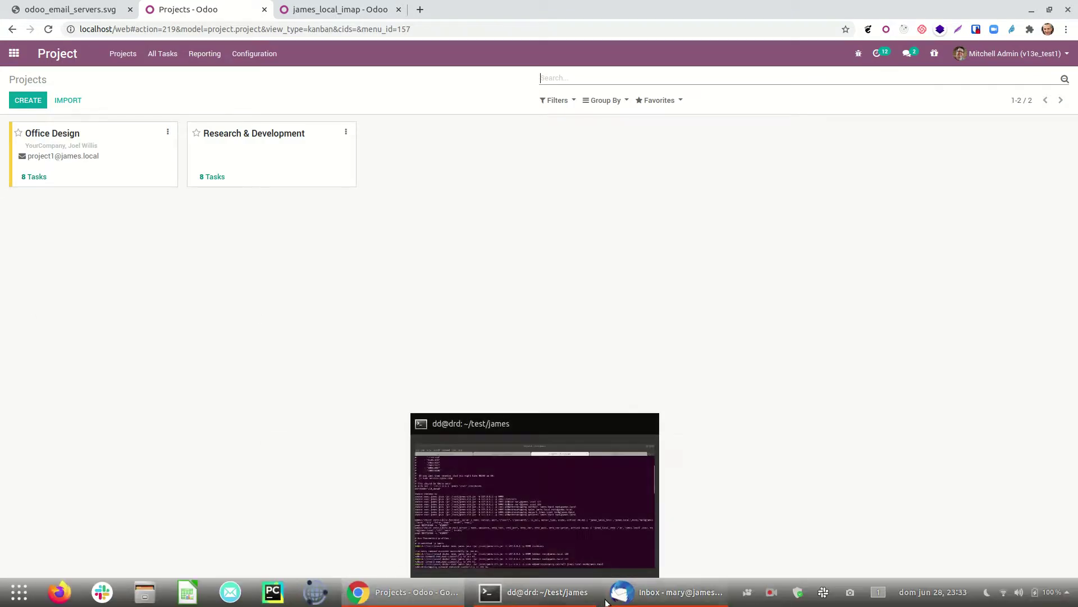
Step: Address a new email to the project1 alias with the subject BUY EGGS
{"action": "left_click", "coordinate": [666, 591]}
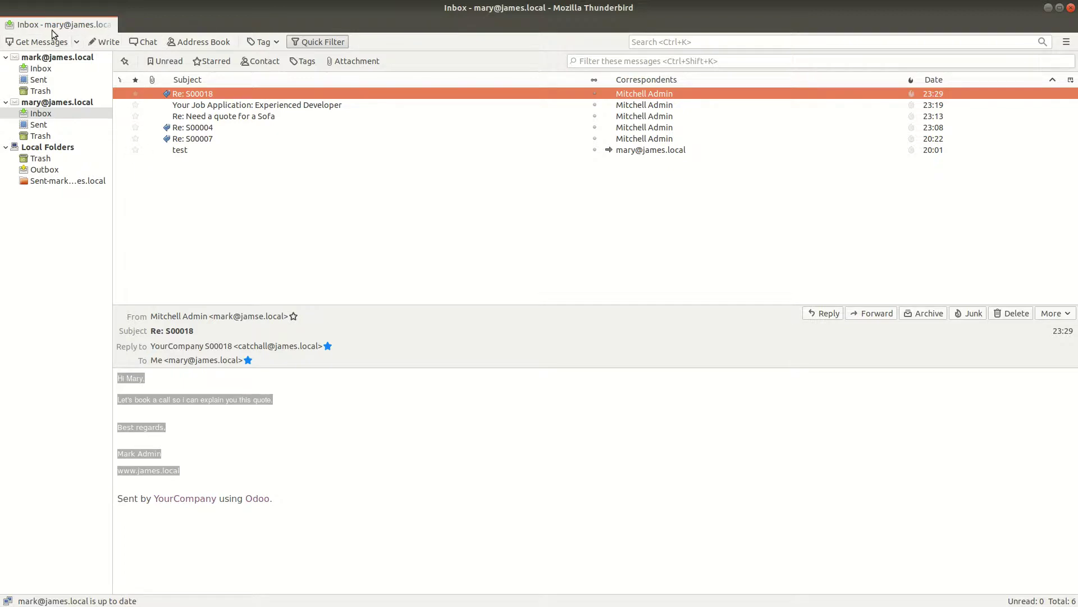
{"action": "left_click", "coordinate": [104, 42]}
{"action": "type", "text": "project"}
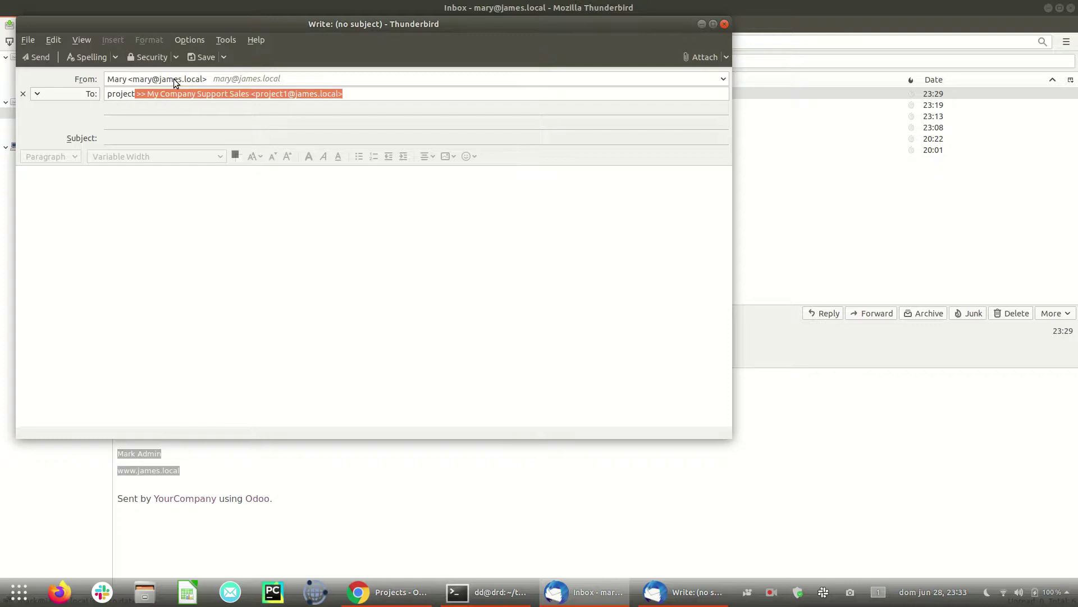
{"action": "type", "text": "1"}
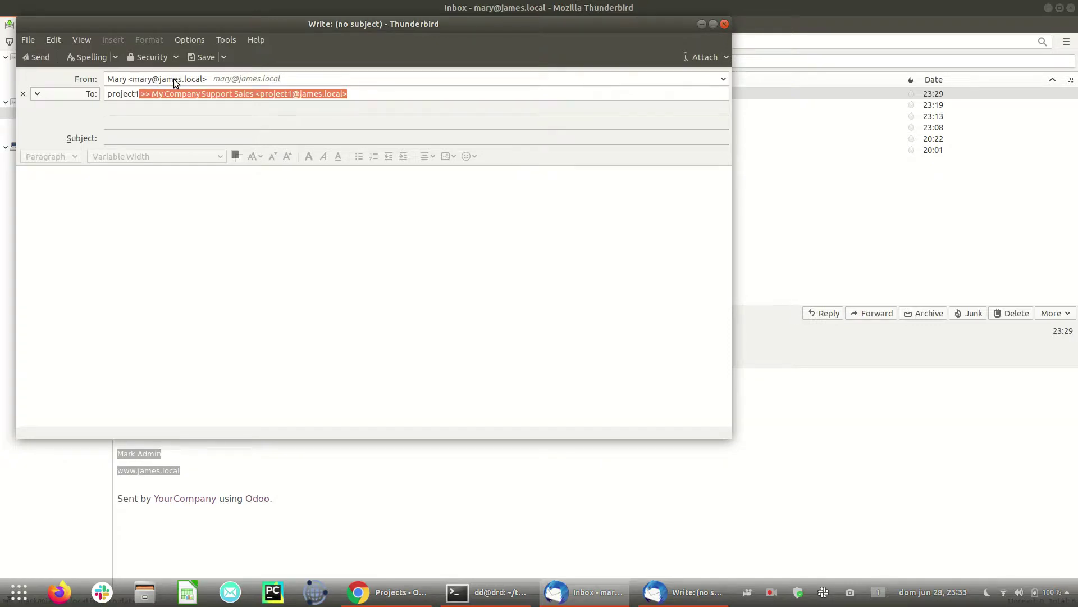
{"action": "key", "text": "Return"}
{"action": "left_click", "coordinate": [115, 132]}
{"action": "type", "text": "BUY E"}
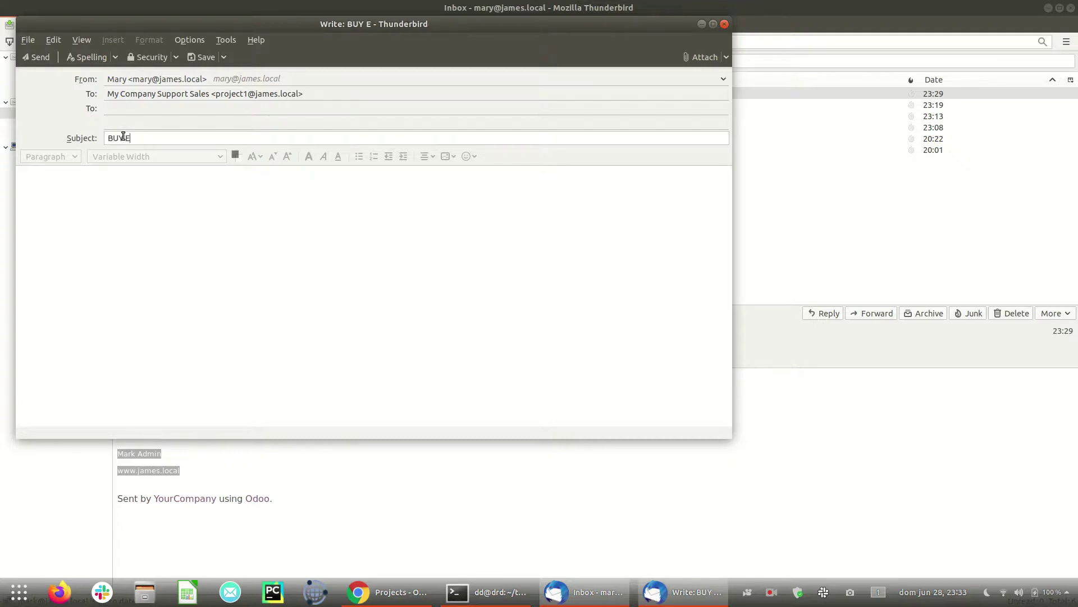
{"action": "type", "text": "GGS"}
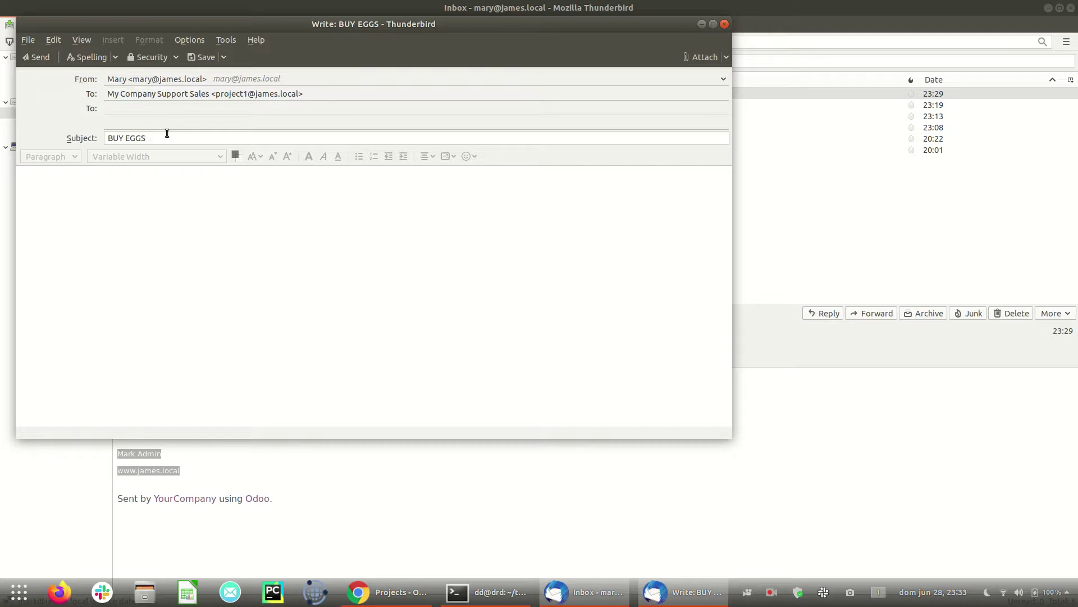
Step: Paste BUY EGGS repeatedly into the body and send the email
{"action": "key", "text": "ctrl+a"}
{"action": "key", "text": "ctrl+c"}
{"action": "left_click", "coordinate": [209, 310]}
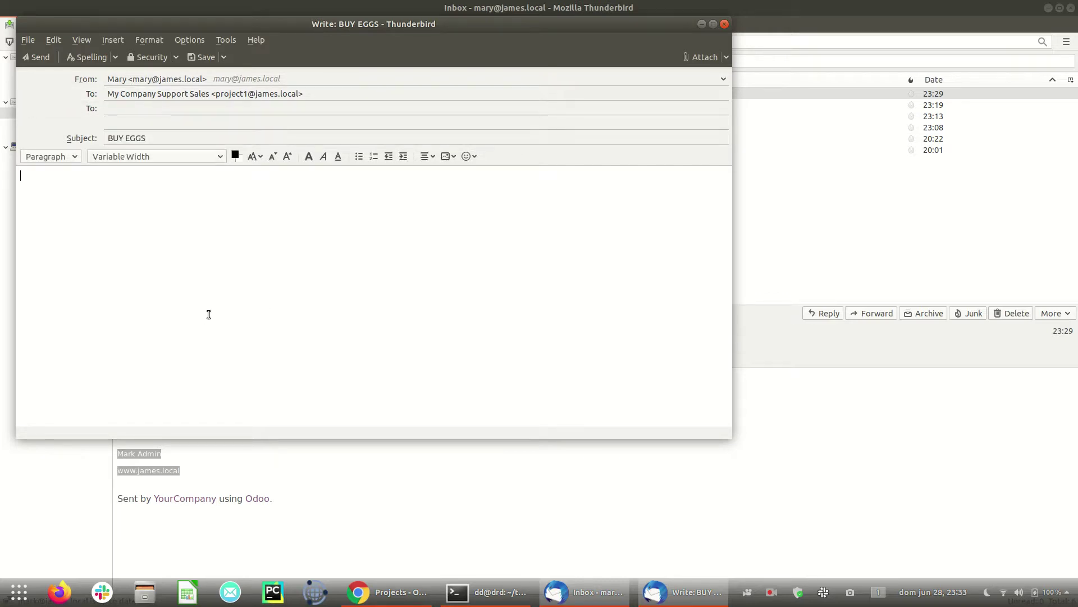
{"action": "key", "text": "ctrl+v"}
{"action": "key", "text": "ctrl+v"}
{"action": "key", "text": "ctrl+v"}
{"action": "key", "text": "ctrl+v"}
{"action": "key", "text": "ctrl+v"}
{"action": "key", "text": "ctrl+v"}
{"action": "key", "text": "ctrl+v"}
{"action": "key", "text": "ctrl+v"}
{"action": "key", "text": "ctrl+v"}
{"action": "key", "text": "ctrl+v"}
{"action": "key", "text": "ctrl+v"}
{"action": "key", "text": "ctrl+v"}
{"action": "key", "text": "ctrl+v"}
{"action": "key", "text": "ctrl+v"}
{"action": "key", "text": "ctrl+v"}
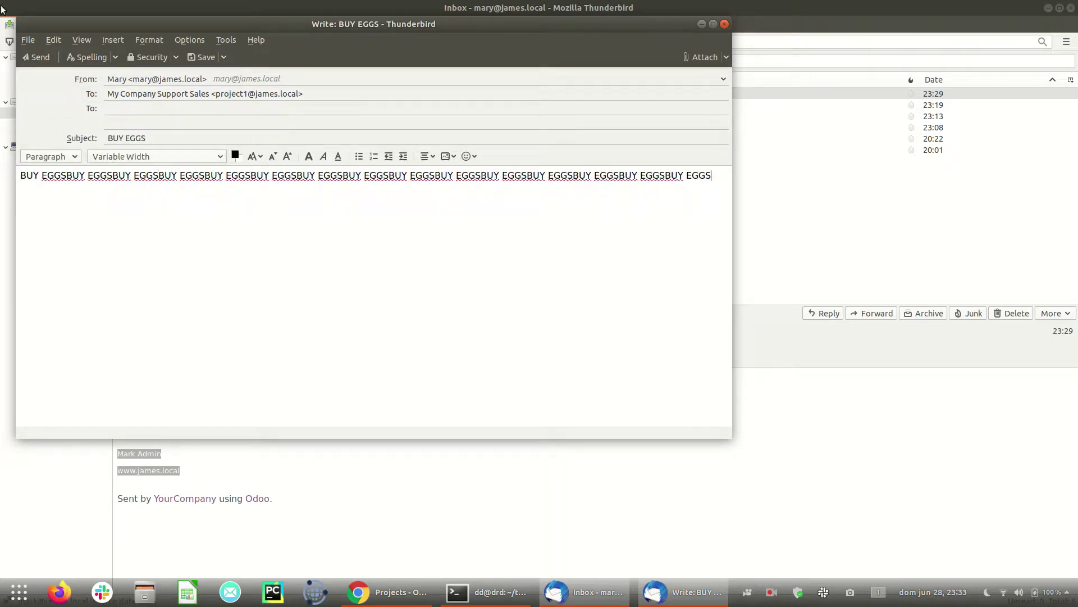
{"action": "left_click", "coordinate": [35, 57]}
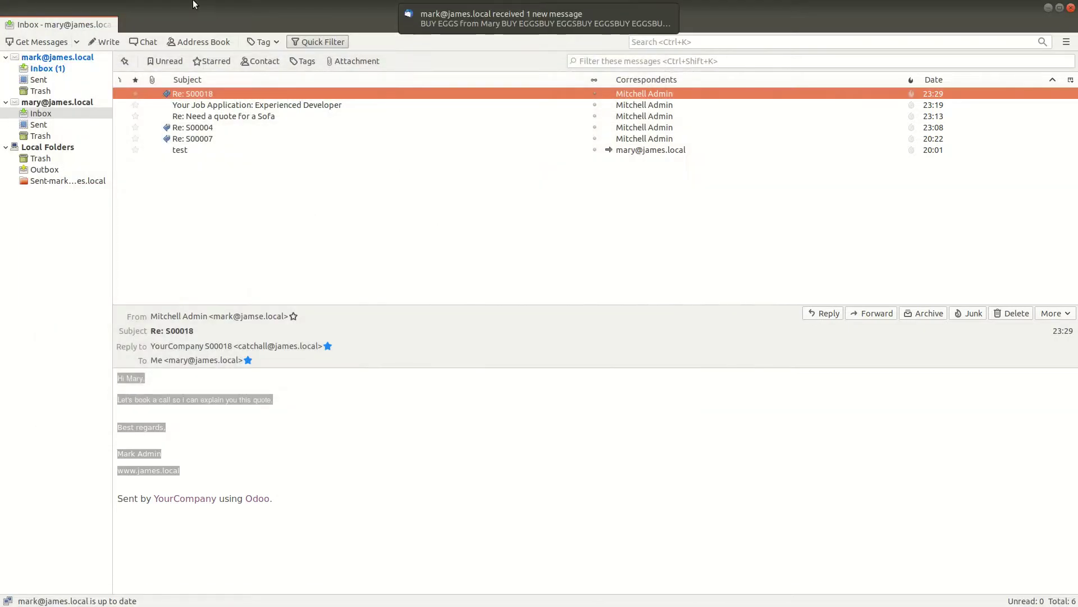
Step: Check Office Design's tasks, then fetch mail twice from the incoming mail server
{"action": "left_click", "coordinate": [404, 600]}
{"action": "left_click", "coordinate": [333, 9]}
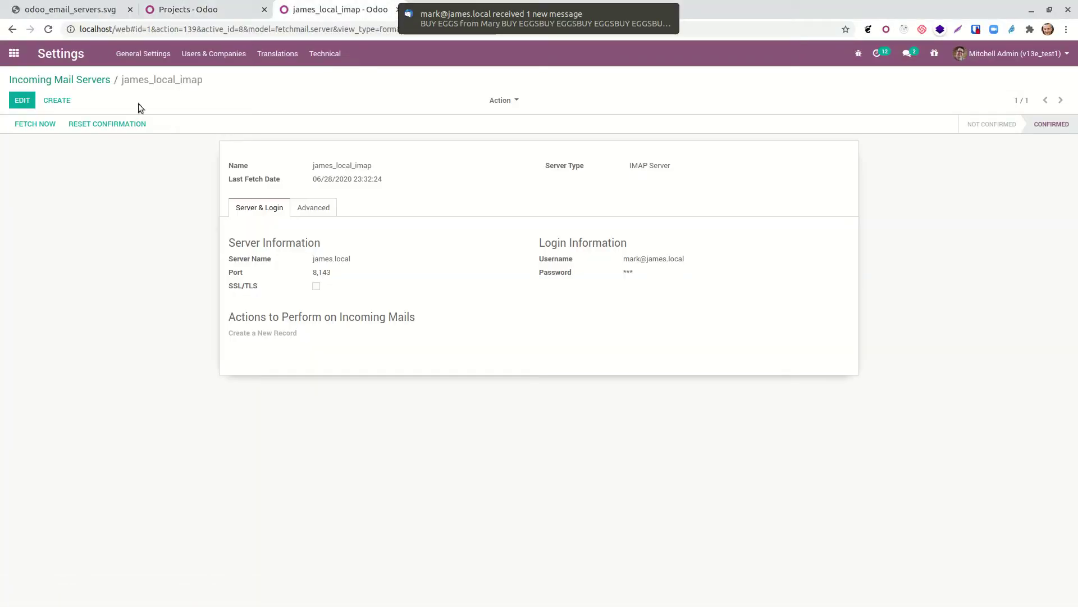
{"action": "left_click", "coordinate": [206, 9]}
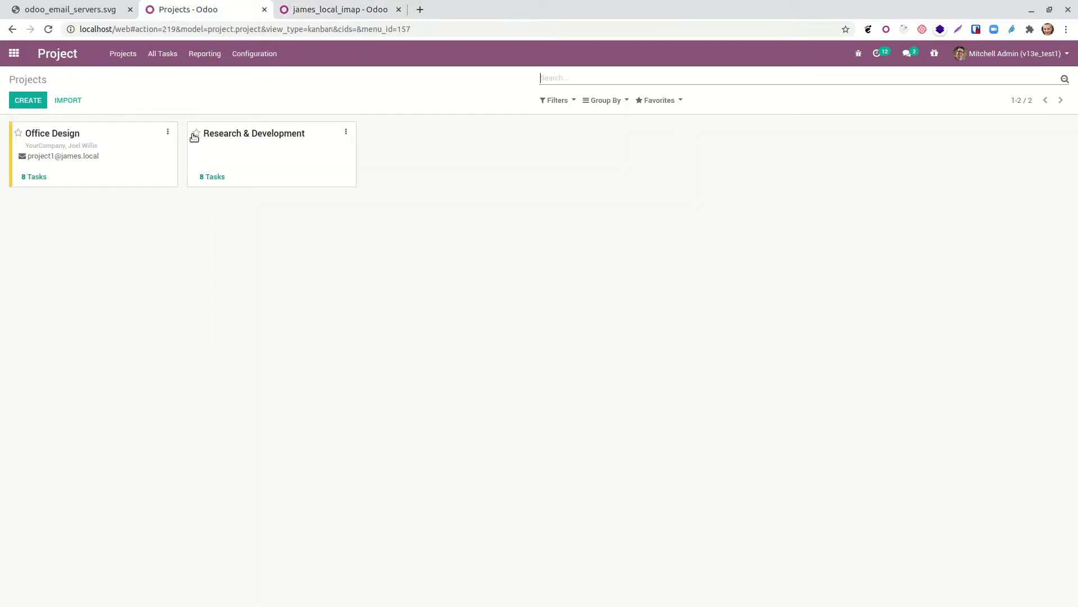
{"action": "left_click", "coordinate": [58, 156]}
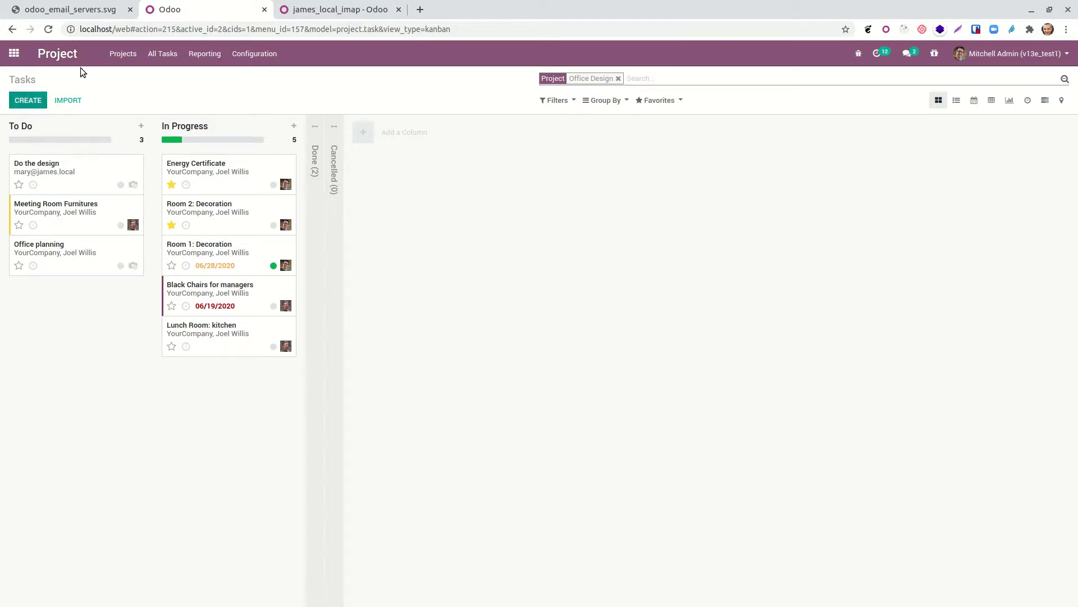
{"action": "left_click", "coordinate": [115, 54]}
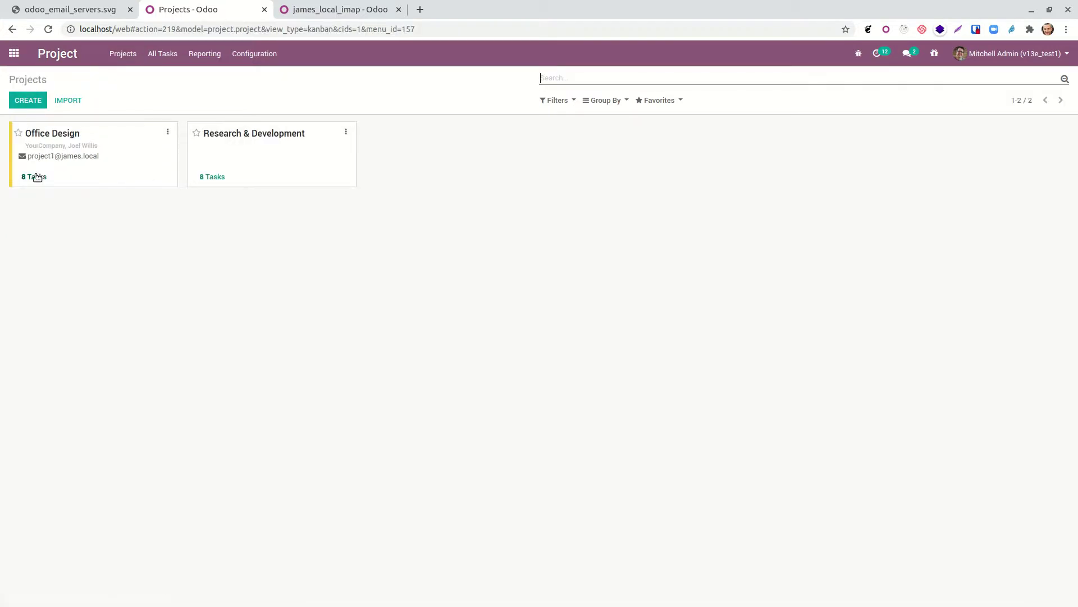
{"action": "left_click", "coordinate": [323, 10]}
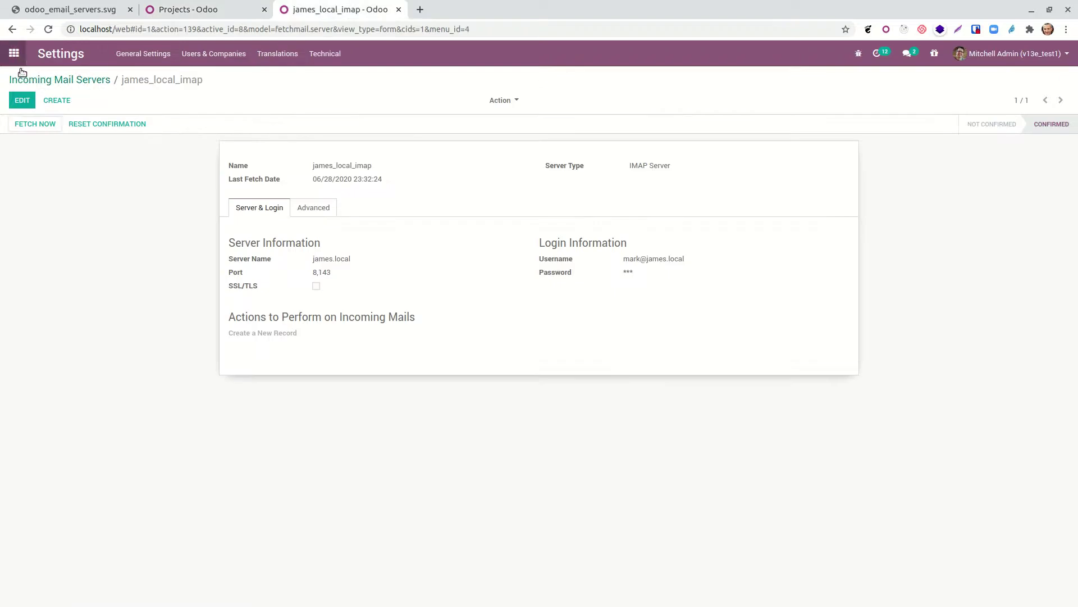
{"action": "left_click", "coordinate": [36, 126]}
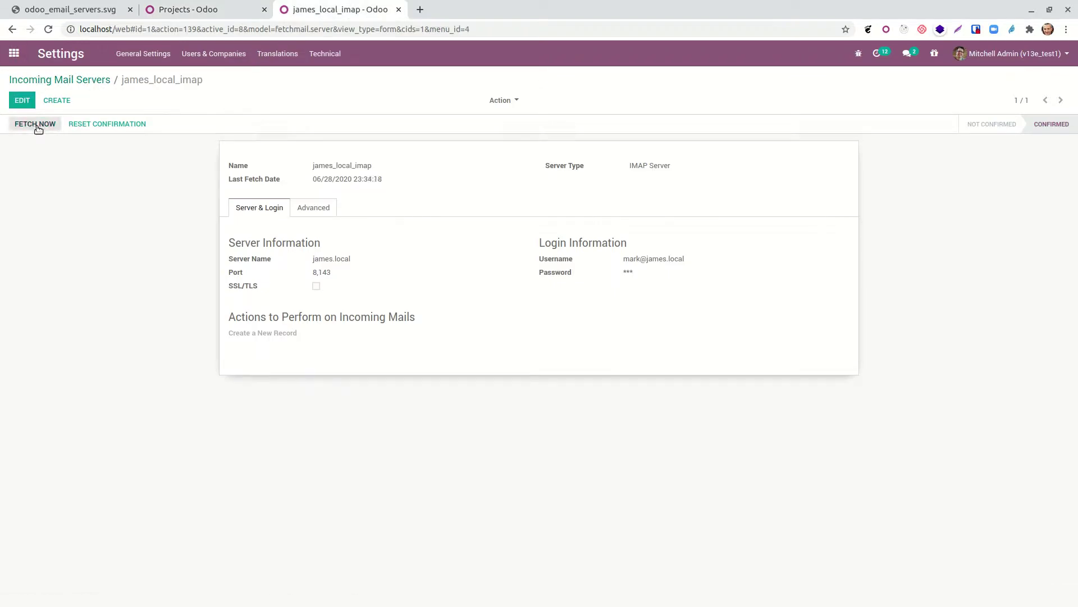
{"action": "left_click", "coordinate": [37, 126]}
Step: Open the new BUY EGGS task in Office Design and review its Extra Info and email log
{"action": "left_click", "coordinate": [663, 597]}
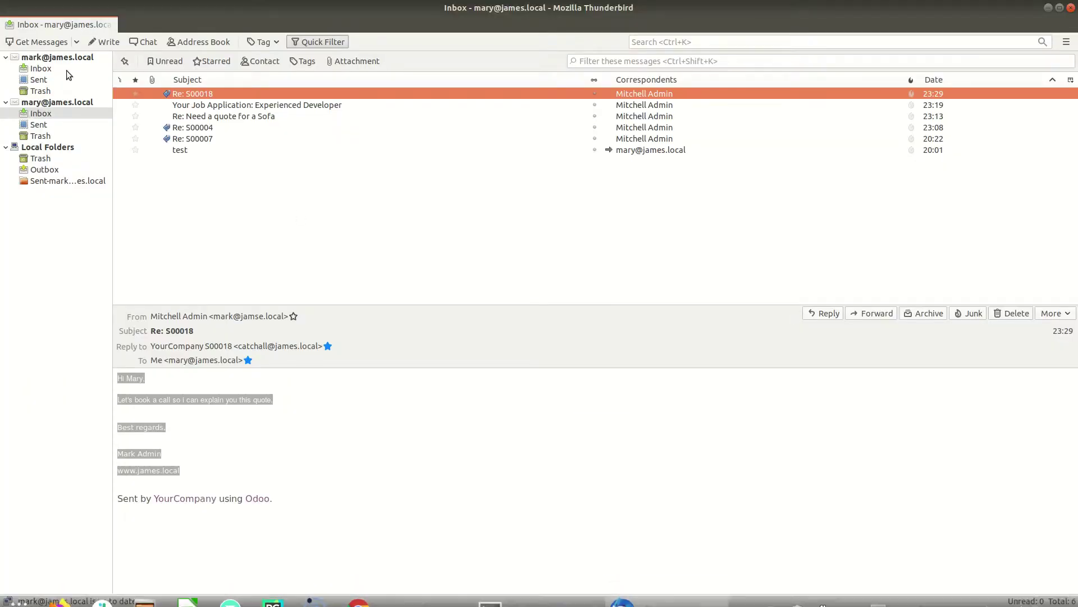
{"action": "double_click", "coordinate": [255, 3]}
{"action": "left_click", "coordinate": [90, 290]}
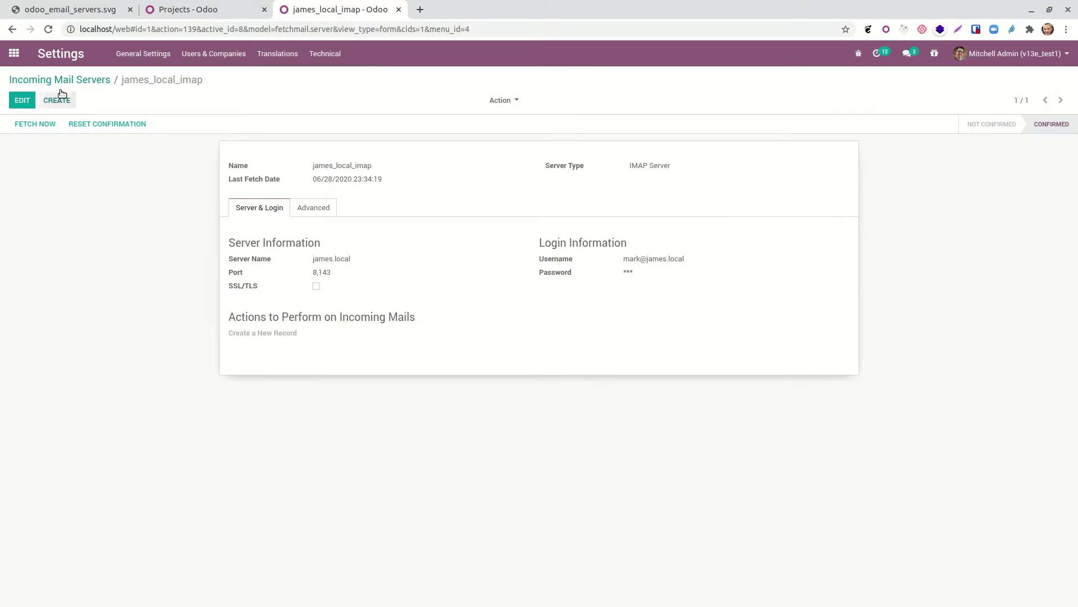
{"action": "left_click", "coordinate": [174, 10]}
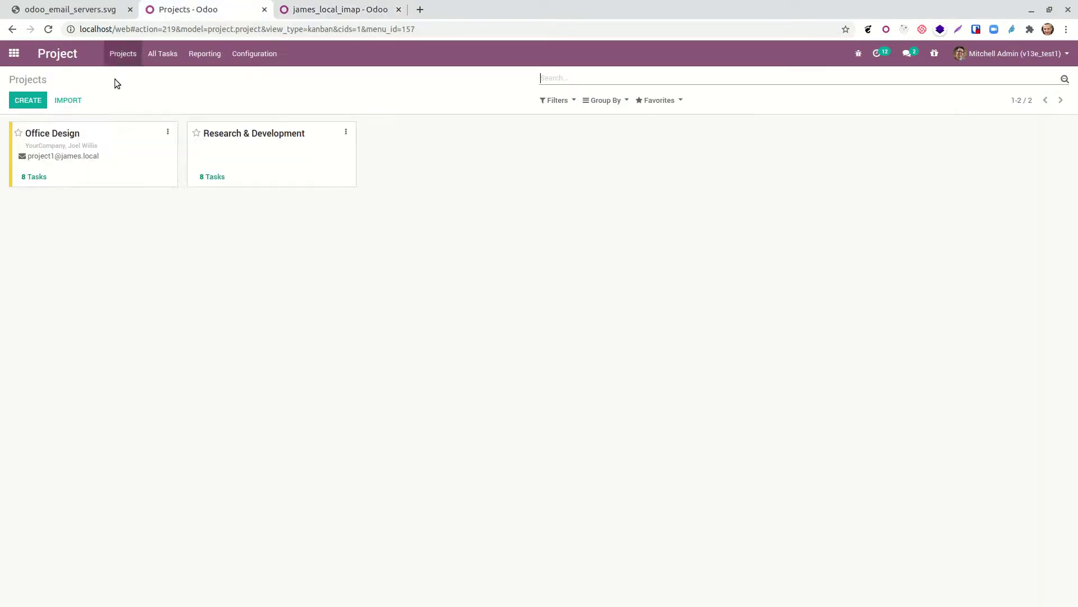
{"action": "left_click", "coordinate": [30, 176]}
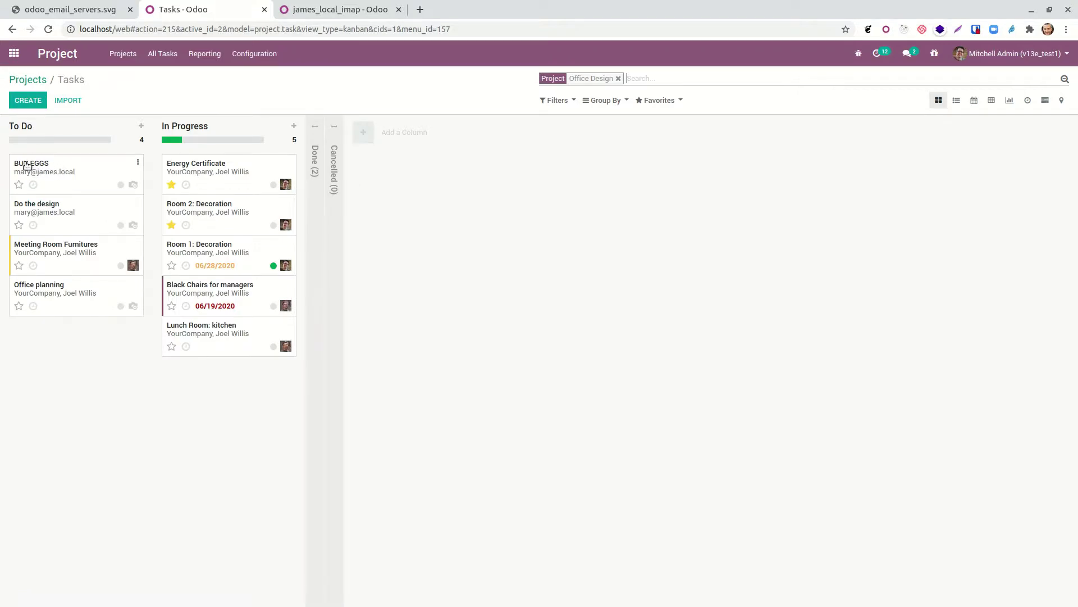
{"action": "left_click", "coordinate": [40, 171]}
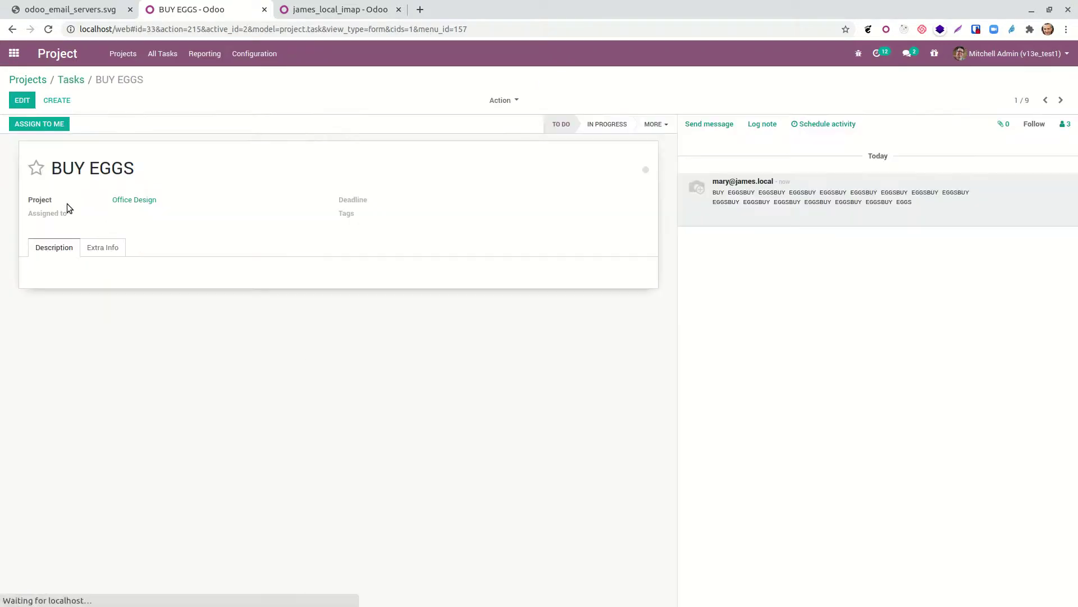
{"action": "left_click", "coordinate": [89, 246]}
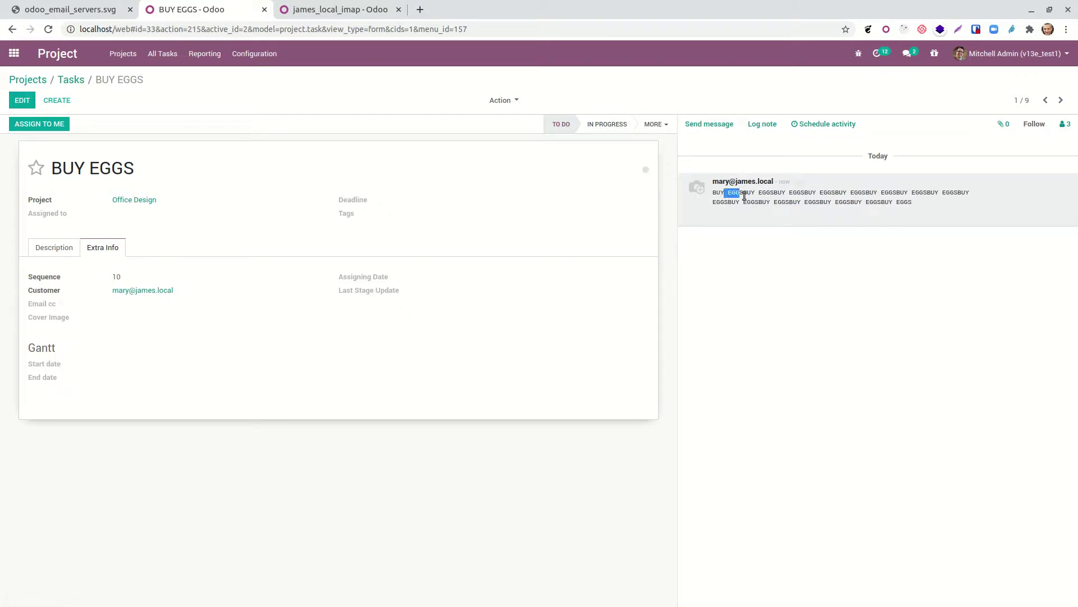
{"action": "left_click_drag", "start_coordinate": [756, 197], "coordinate": [944, 211]}
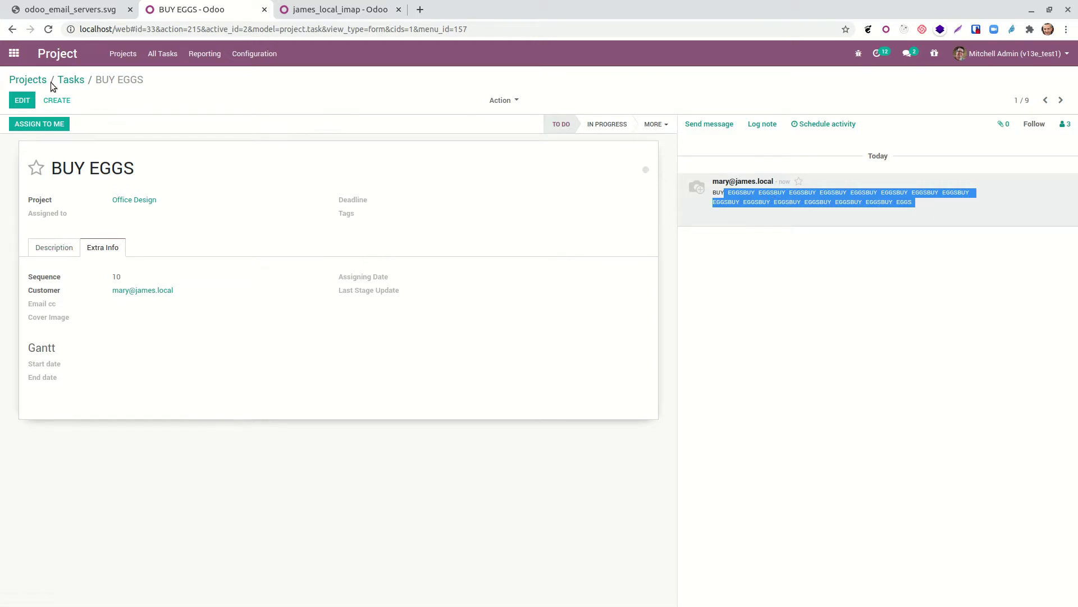
{"action": "left_click", "coordinate": [15, 53]}
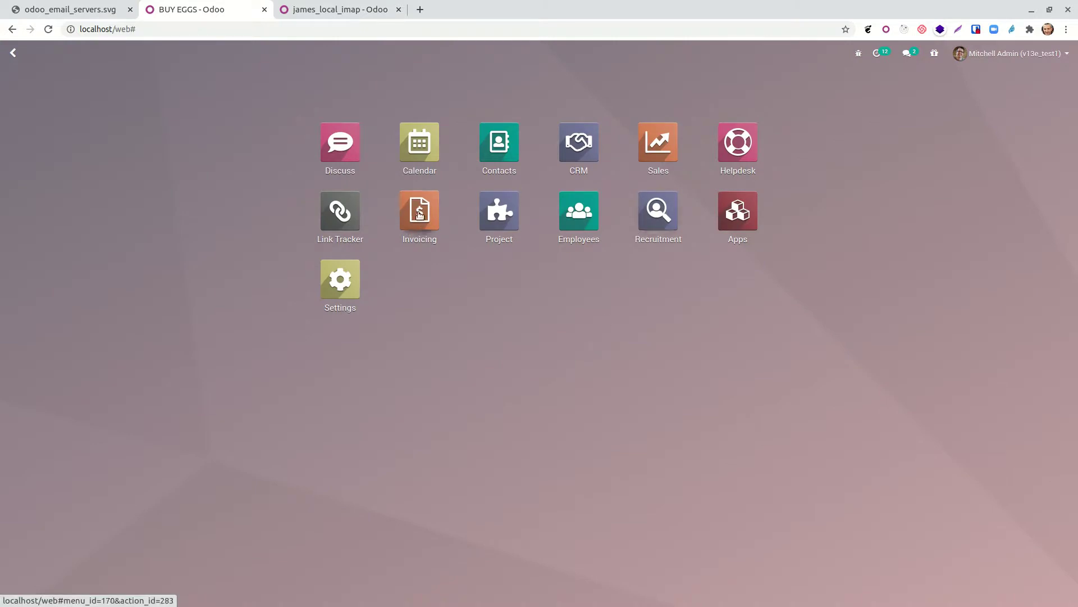
{"action": "left_click", "coordinate": [756, 139]}
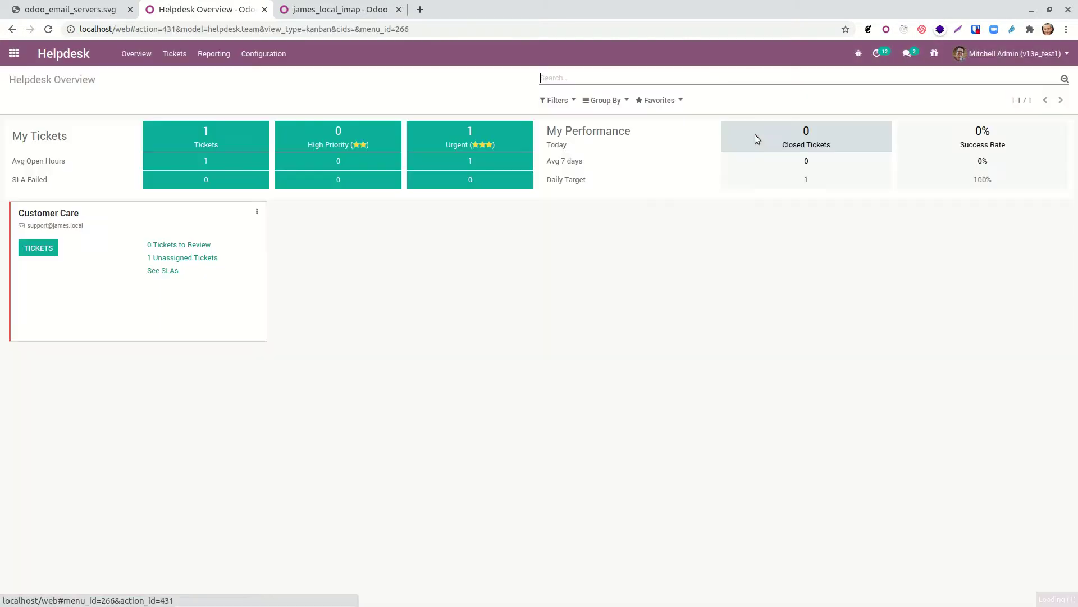
{"action": "left_click", "coordinate": [260, 213]}
{"action": "left_click", "coordinate": [229, 243]}
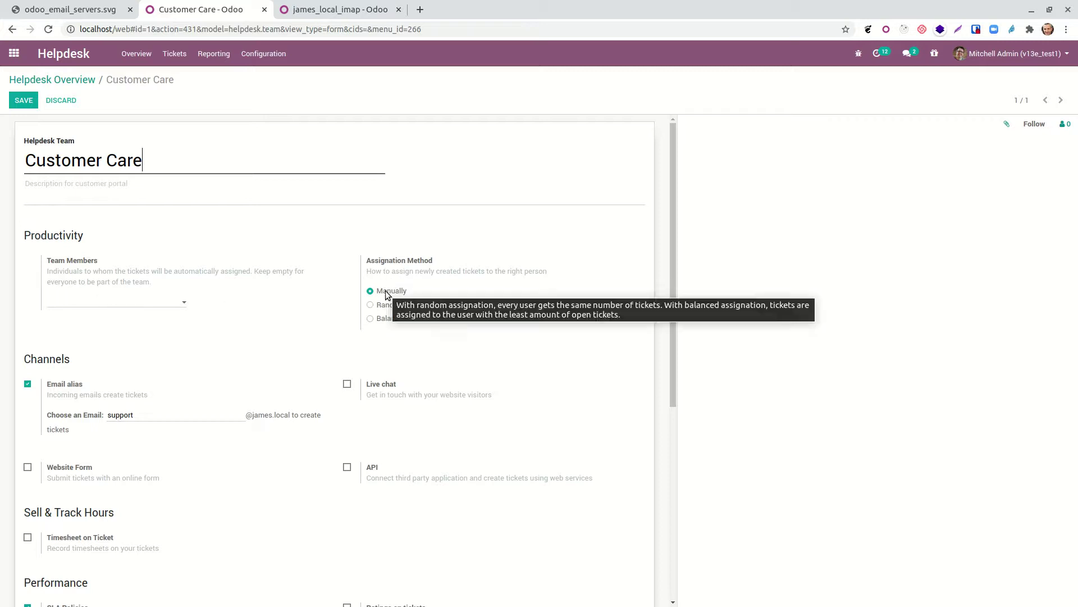
{"action": "left_click", "coordinate": [370, 319]}
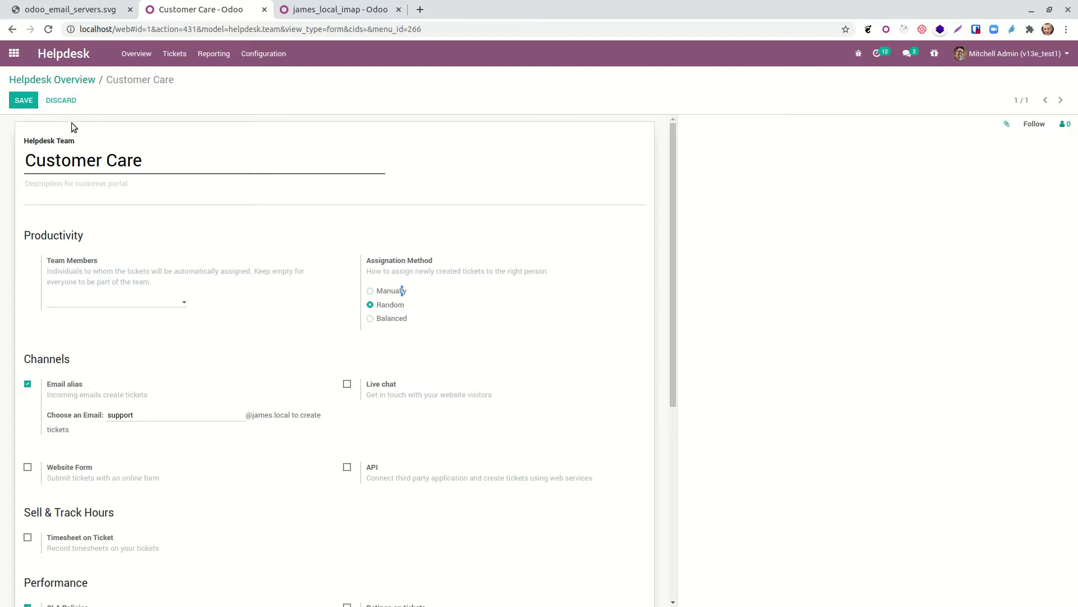
{"action": "left_click", "coordinate": [14, 54]}
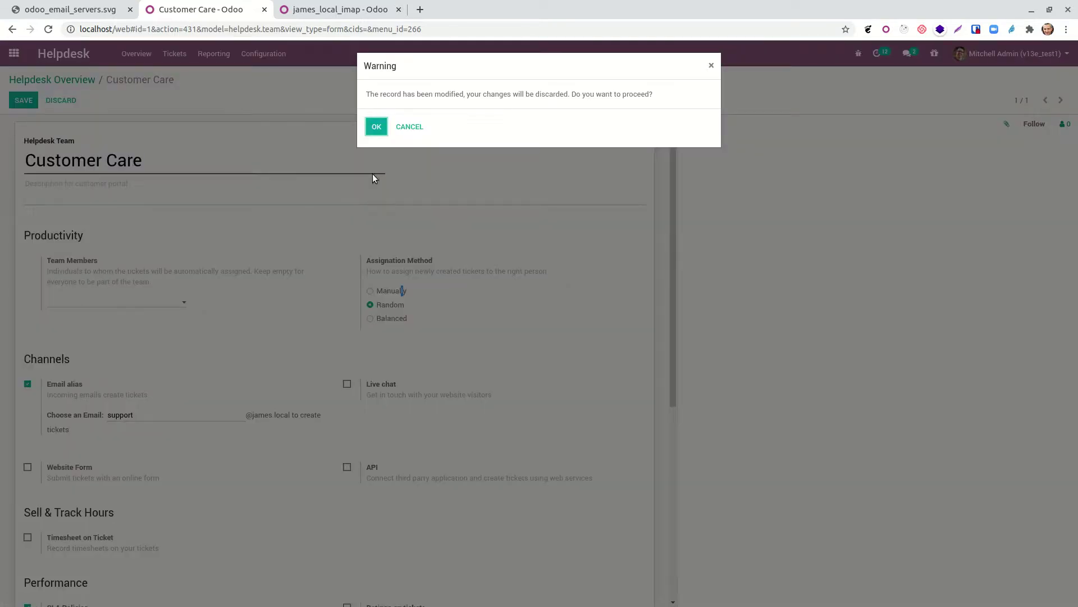
{"action": "left_click", "coordinate": [377, 128]}
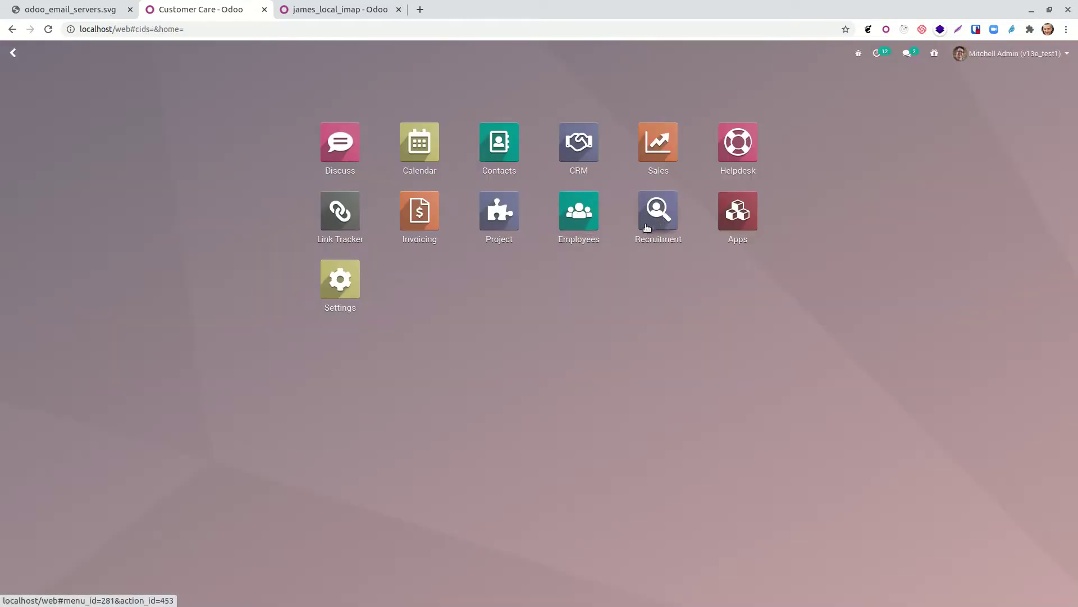
Step: Copy the Experienced Developer email alias and move the newest applicant back to Initial Qualification
{"action": "left_click", "coordinate": [646, 245]}
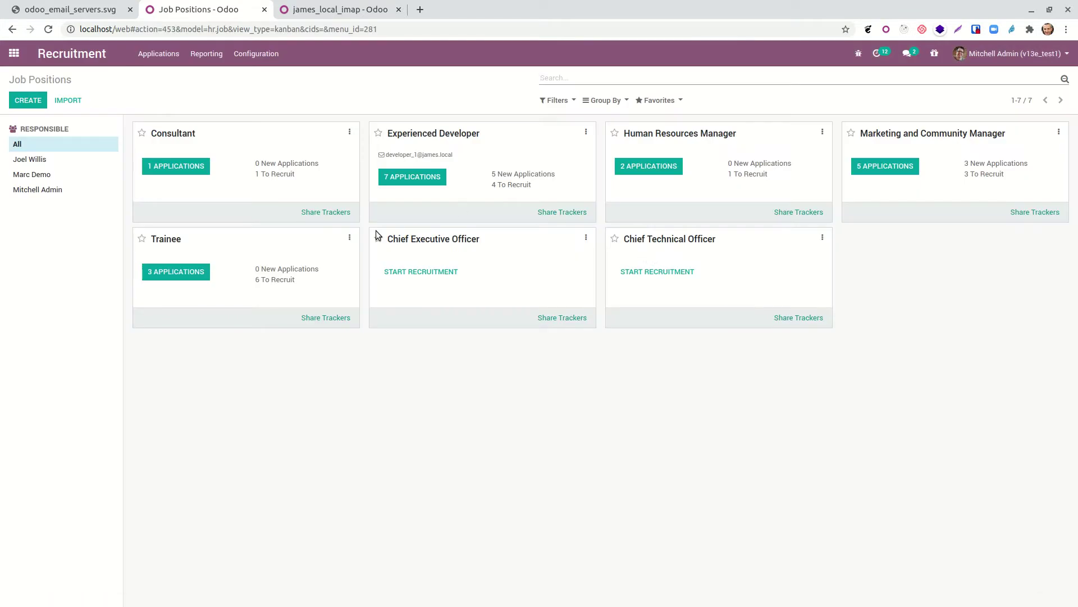
{"action": "left_click_drag", "start_coordinate": [455, 154], "coordinate": [385, 157]}
{"action": "right_click", "coordinate": [392, 157]}
{"action": "left_click", "coordinate": [409, 163]}
{"action": "left_click", "coordinate": [396, 177]}
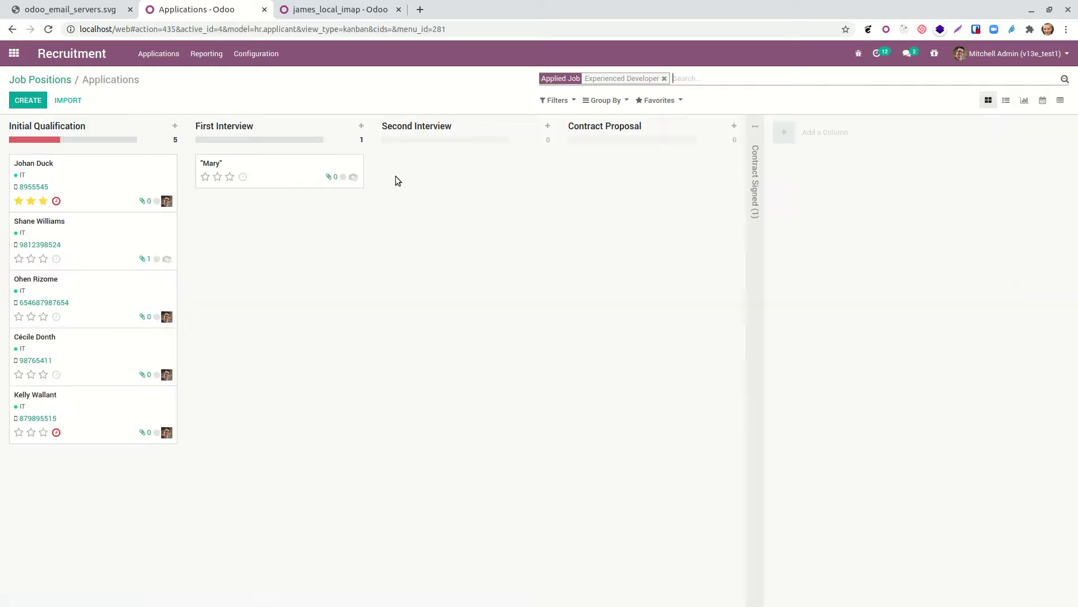
{"action": "left_click_drag", "start_coordinate": [230, 177], "coordinate": [34, 169]}
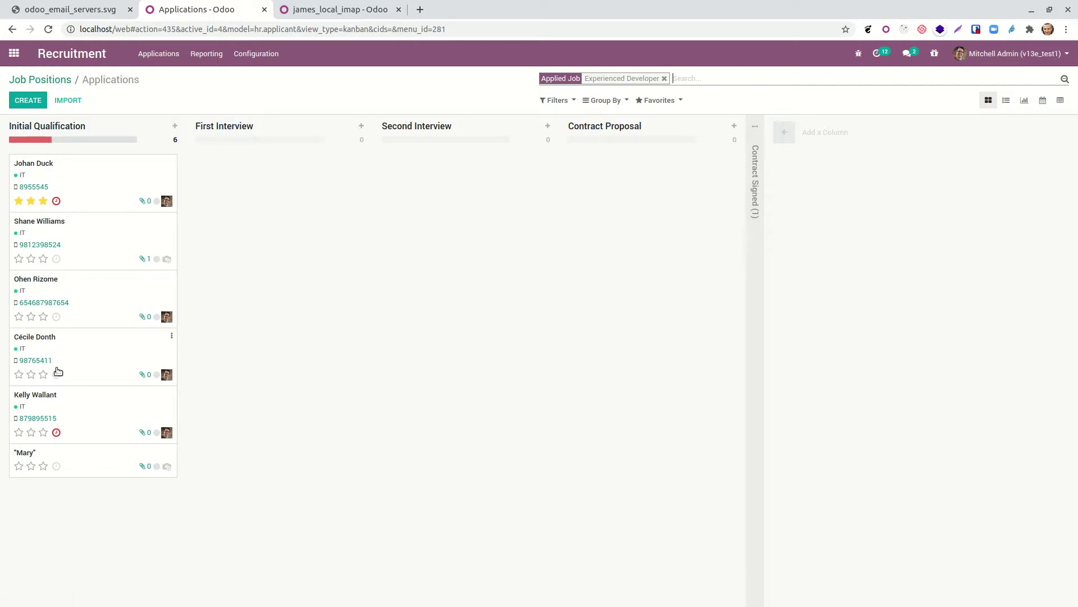
Step: Open the Experienced Developer position for editing and select its developer_1 alias name
{"action": "left_click", "coordinate": [59, 80]}
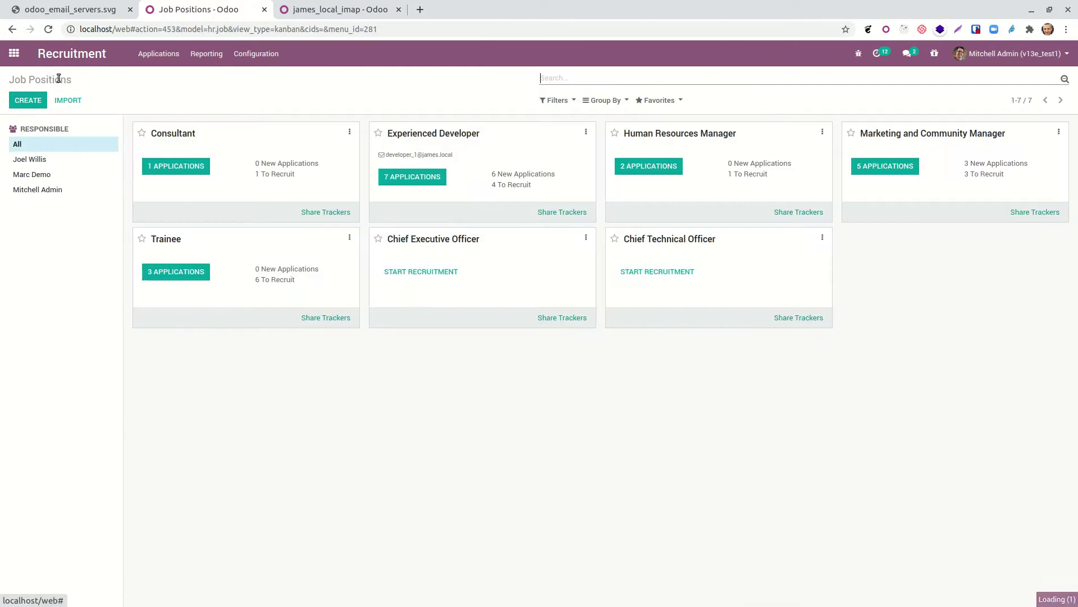
{"action": "left_click", "coordinate": [586, 132]}
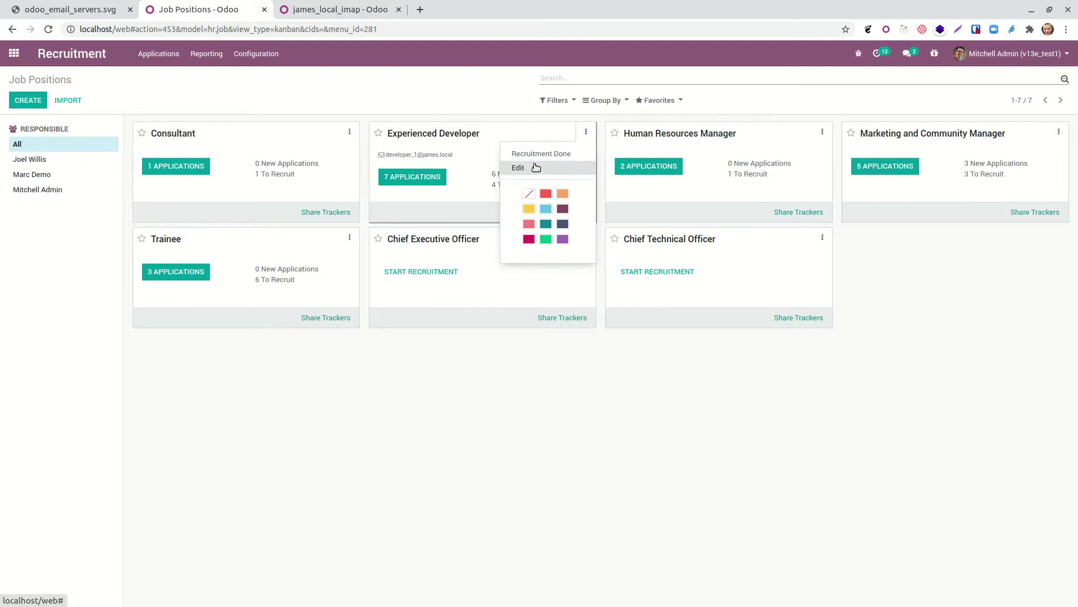
{"action": "left_click", "coordinate": [533, 168]}
{"action": "left_click", "coordinate": [153, 268]}
{"action": "double_click", "coordinate": [116, 268]}
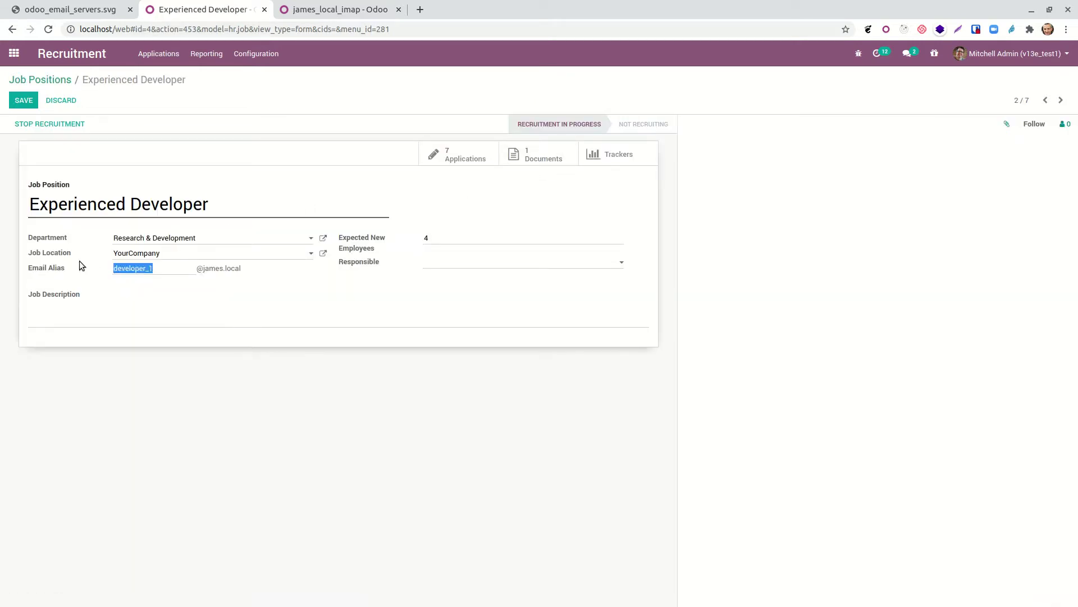
{"action": "left_click", "coordinate": [60, 81]}
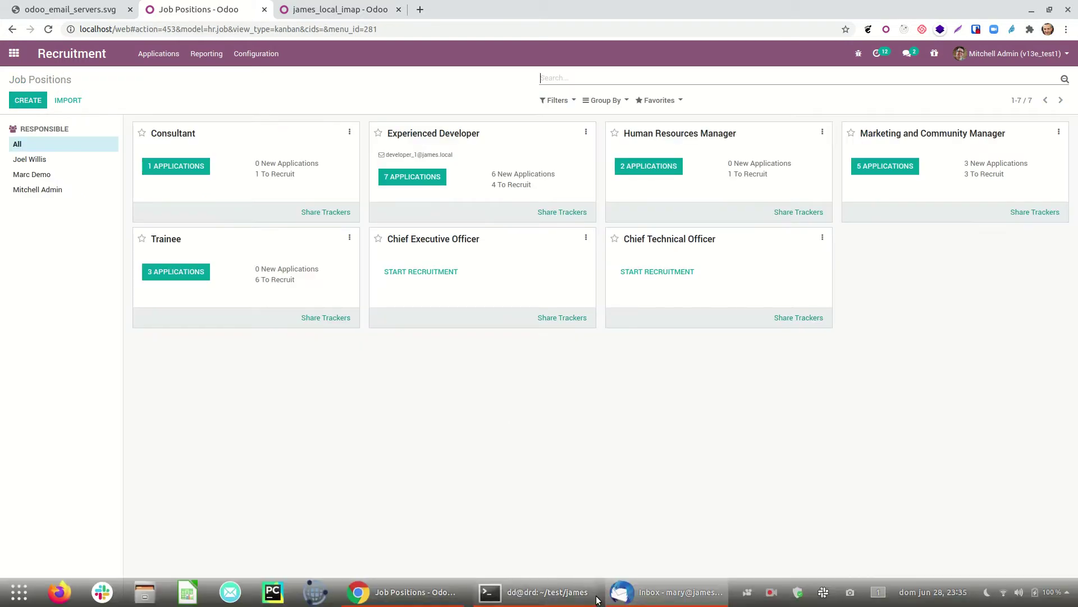
Step: Address a new message to the copied developer_1 alias with subject 'I want to work for you'
{"action": "left_click", "coordinate": [629, 599]}
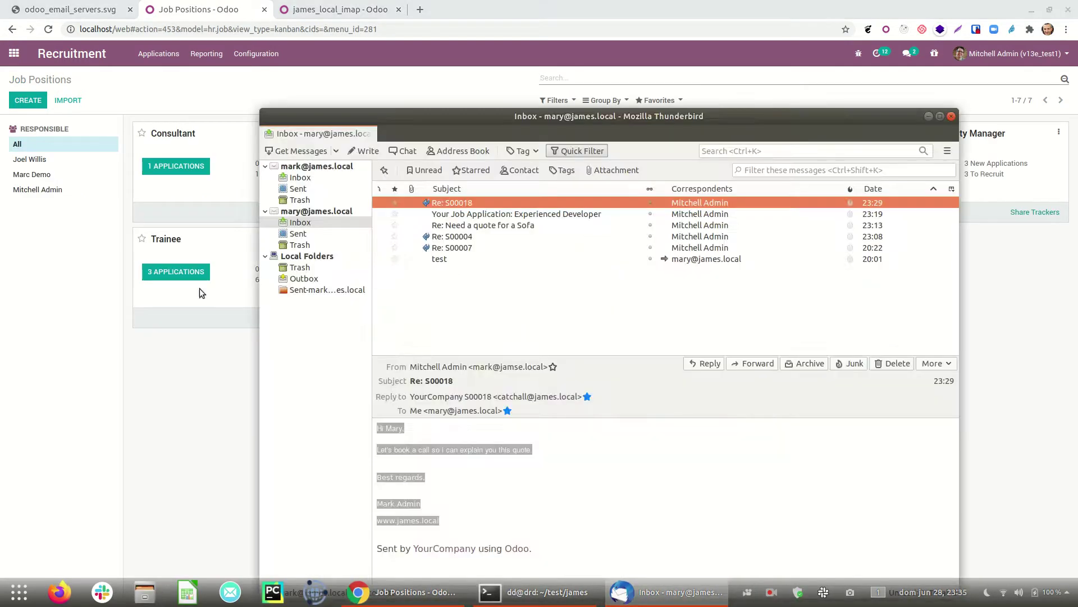
{"action": "left_click", "coordinate": [363, 152]}
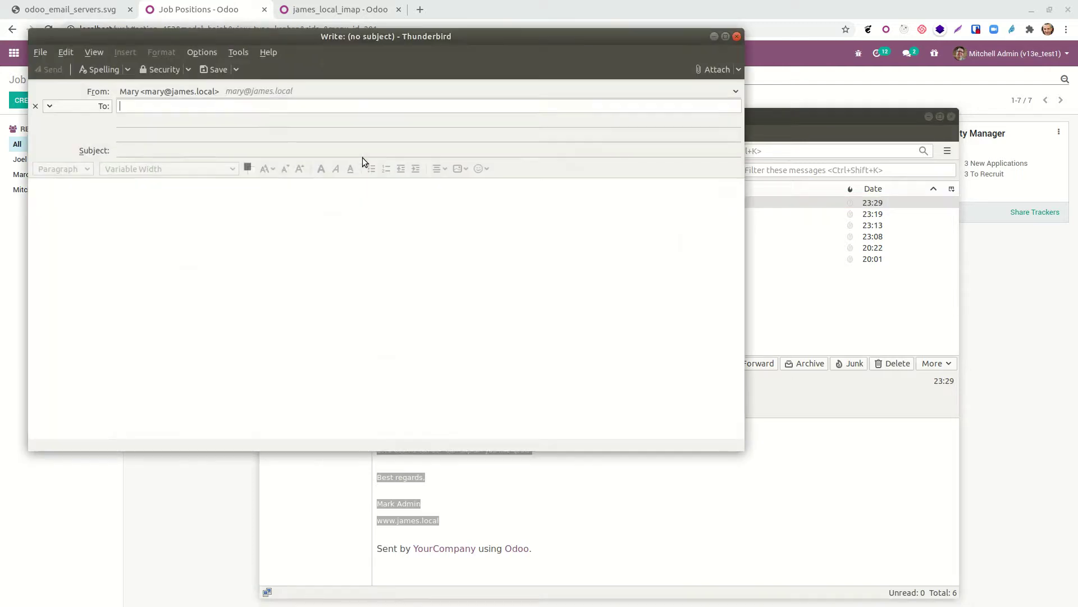
{"action": "key", "text": "ctrl+v"}
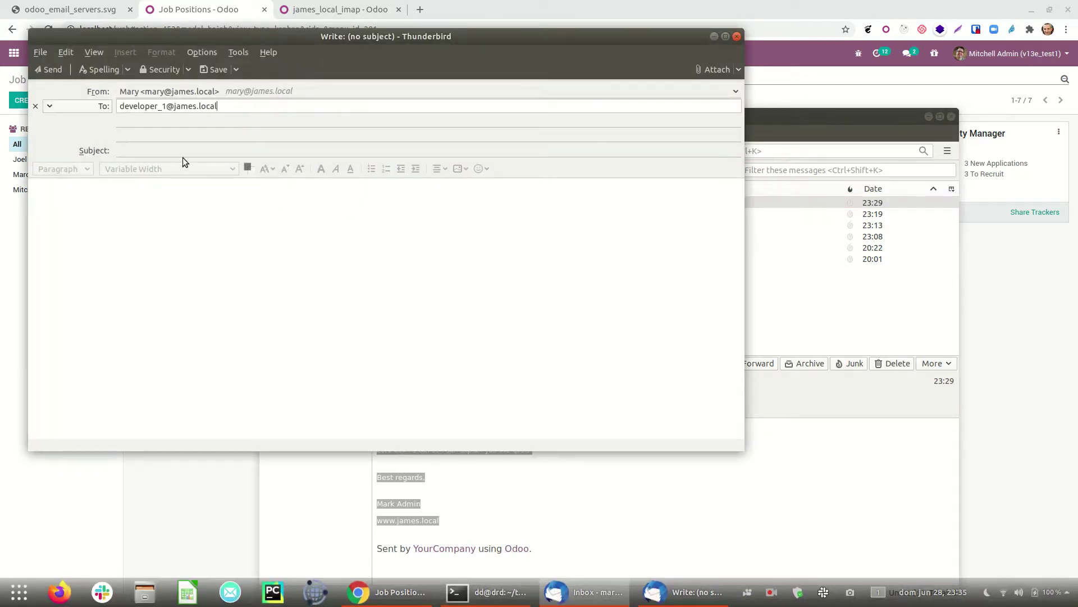
{"action": "left_click", "coordinate": [185, 151]}
{"action": "type", "text": "HI"}
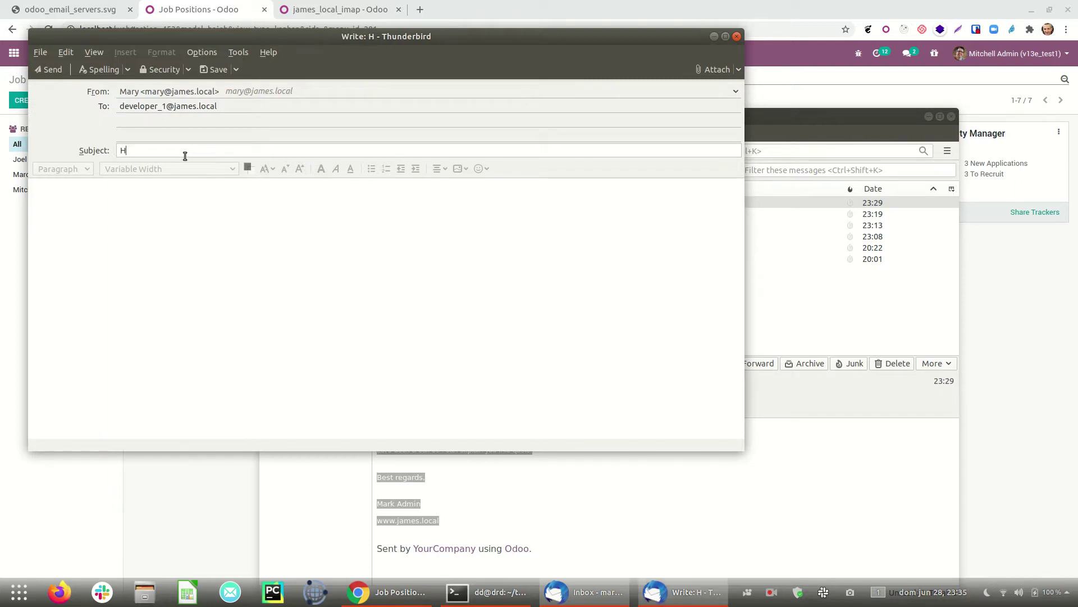
{"action": "key", "text": "BackSpace"}
{"action": "key", "text": "BackSpace"}
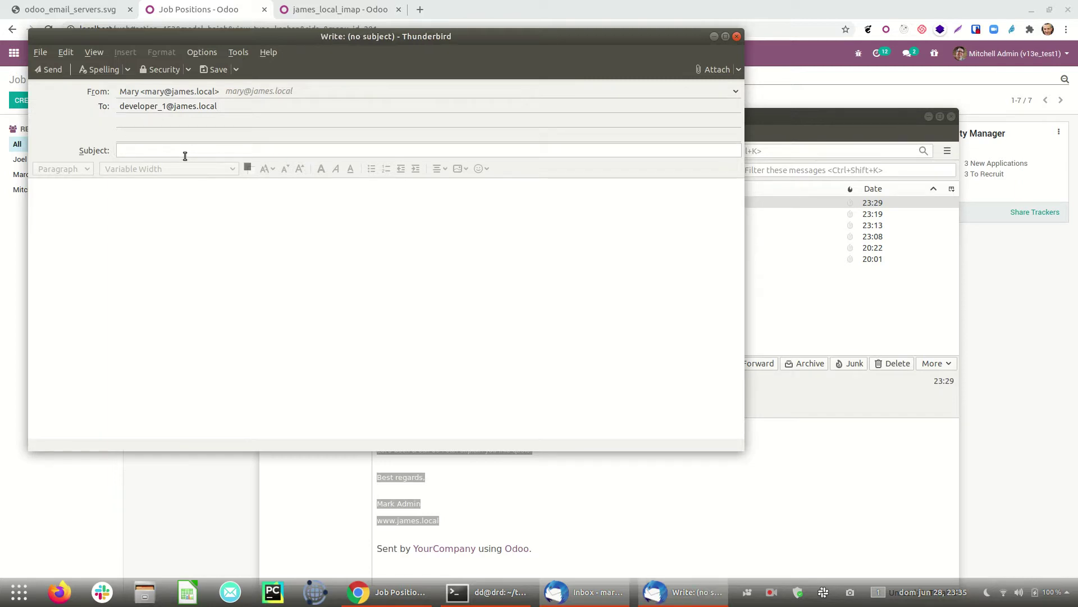
{"action": "type", "text": "I want to work for yo"}
Step: Paste the subject sentence repeatedly into the body and attach ECLA (3).pdf
{"action": "left_click_drag", "start_coordinate": [206, 151], "coordinate": [10, 115]}
{"action": "left_click", "coordinate": [278, 306]}
{"action": "key", "text": "ctrl+v"}
{"action": "key", "text": "ctrl+v"}
{"action": "key", "text": "ctrl+v"}
{"action": "key", "text": "ctrl+v"}
{"action": "key", "text": "ctrl+v"}
{"action": "key", "text": "ctrl+v"}
{"action": "key", "text": "ctrl+v"}
{"action": "key", "text": "ctrl+v"}
{"action": "key", "text": "ctrl+v"}
{"action": "key", "text": "ctrl+v"}
{"action": "key", "text": "ctrl+v"}
{"action": "key", "text": "ctrl+v"}
{"action": "key", "text": "ctrl+v"}
{"action": "key", "text": "ctrl+v"}
{"action": "key", "text": "ctrl+v"}
{"action": "key", "text": "ctrl+v"}
{"action": "key", "text": "ctrl+v"}
{"action": "left_click", "coordinate": [713, 69]}
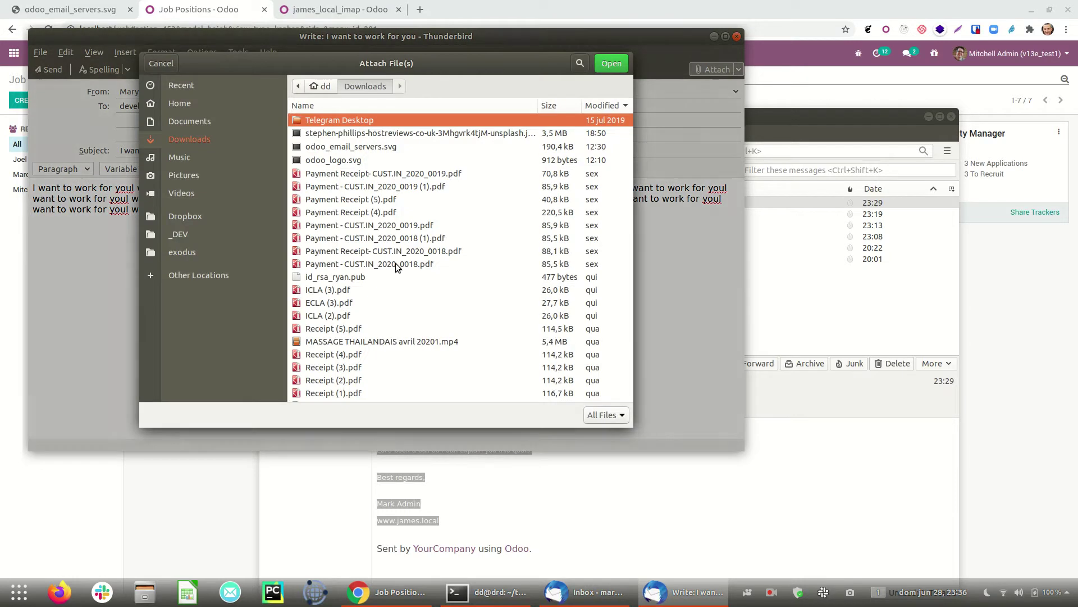
{"action": "double_click", "coordinate": [337, 302]}
Step: Send the application, fetch mail twice, and reload Job Positions to show 8 Experienced Developer applications
{"action": "left_click", "coordinate": [56, 71]}
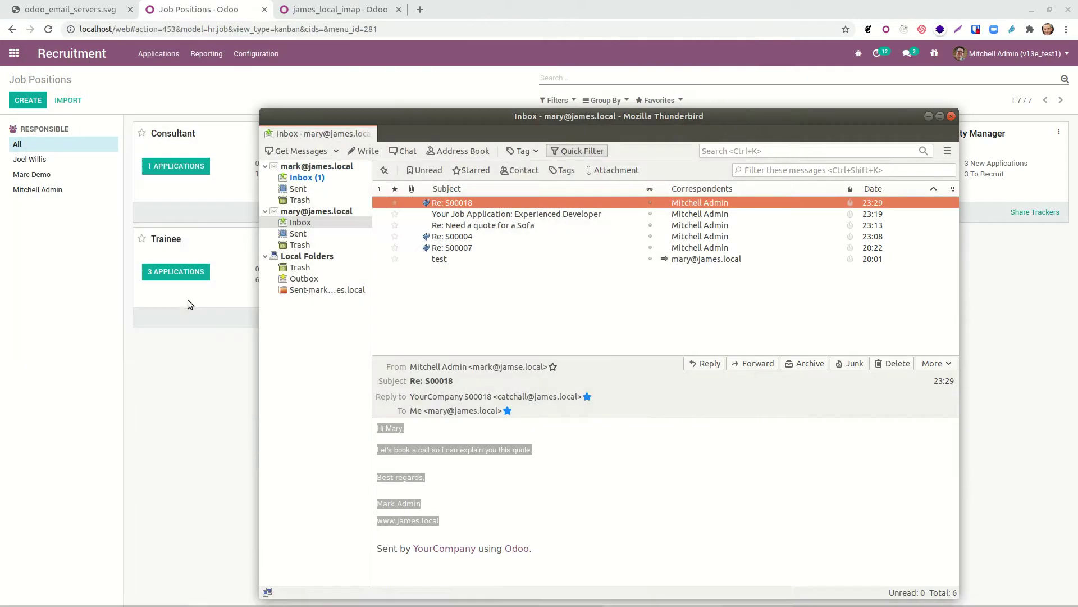
{"action": "left_click", "coordinate": [337, 9]}
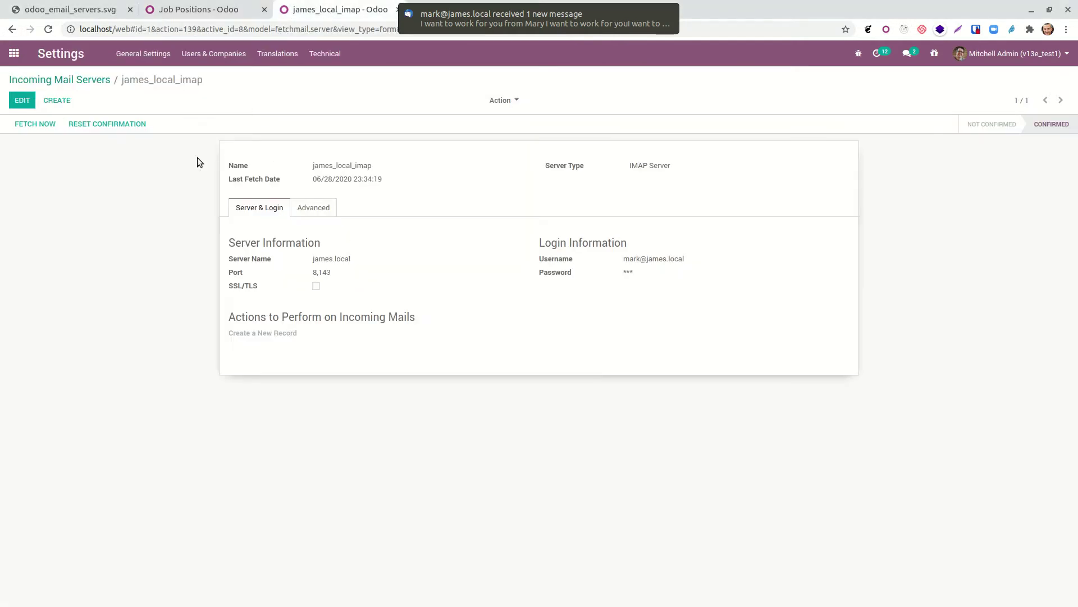
{"action": "left_click", "coordinate": [47, 123]}
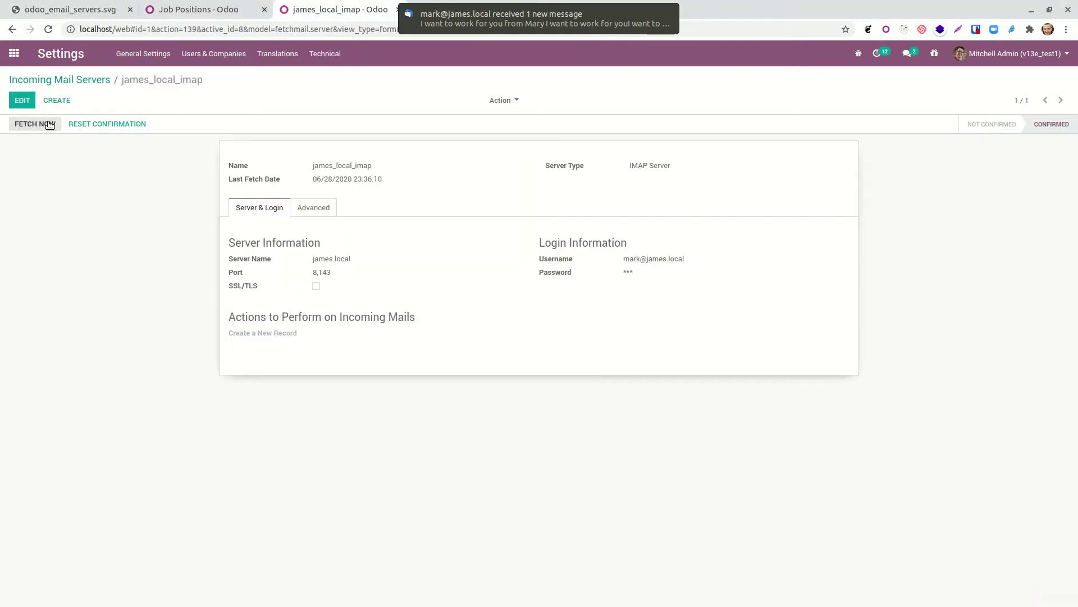
{"action": "left_click", "coordinate": [49, 124]}
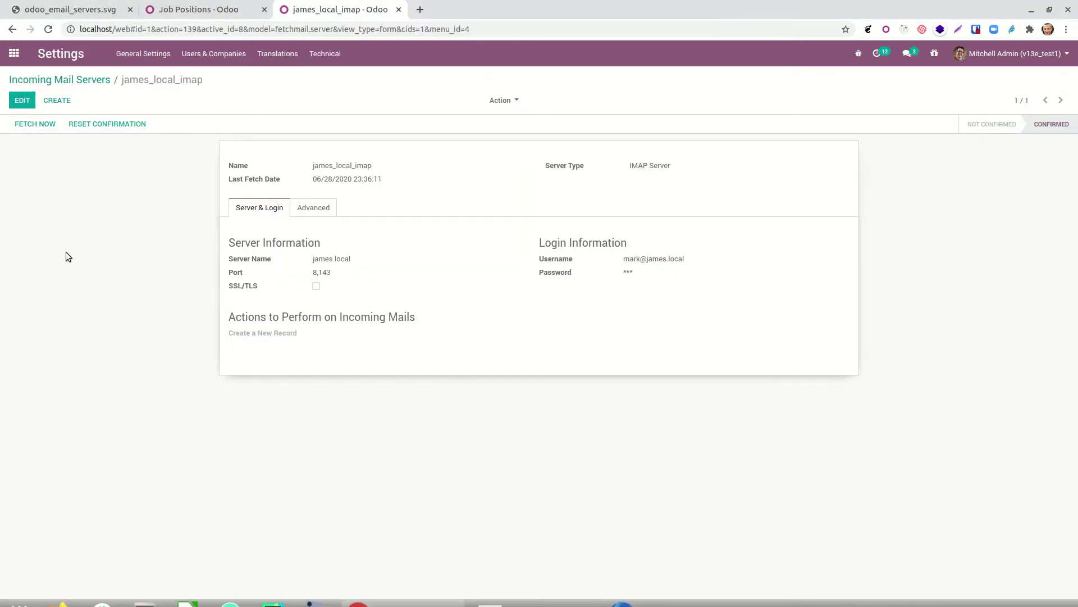
{"action": "left_click", "coordinate": [228, 12]}
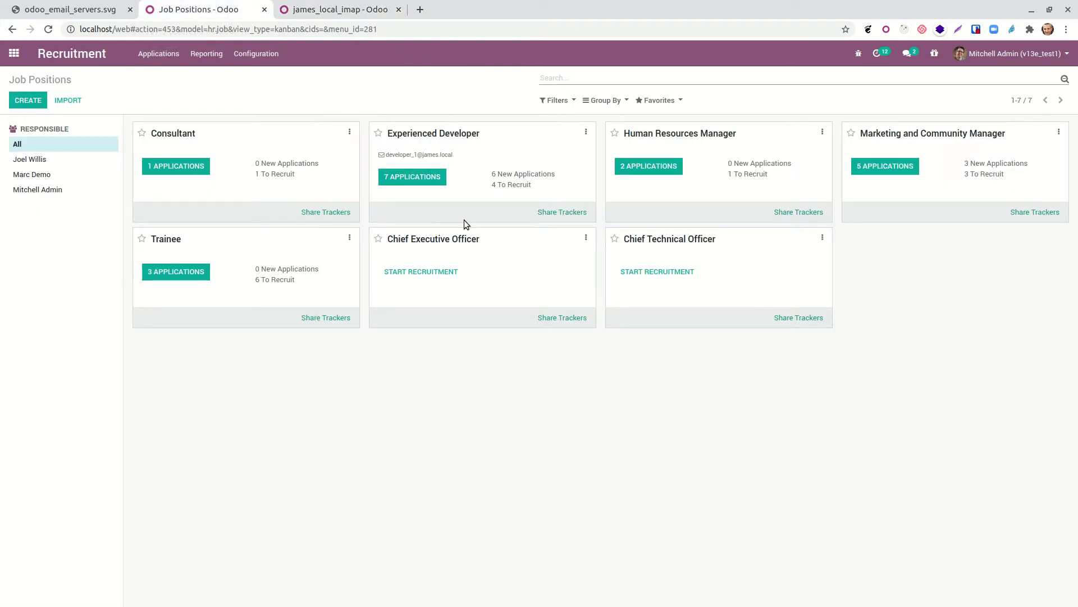
{"action": "left_click", "coordinate": [48, 29]}
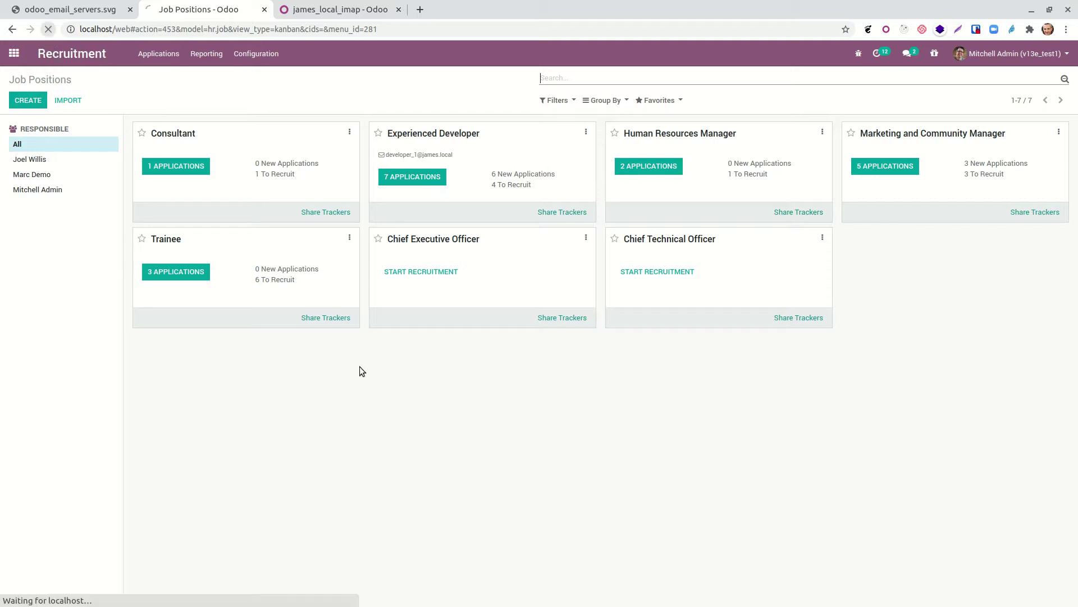
Step: Drag the emailed application on the Experienced Developer board into First Interview
{"action": "left_click", "coordinate": [435, 178]}
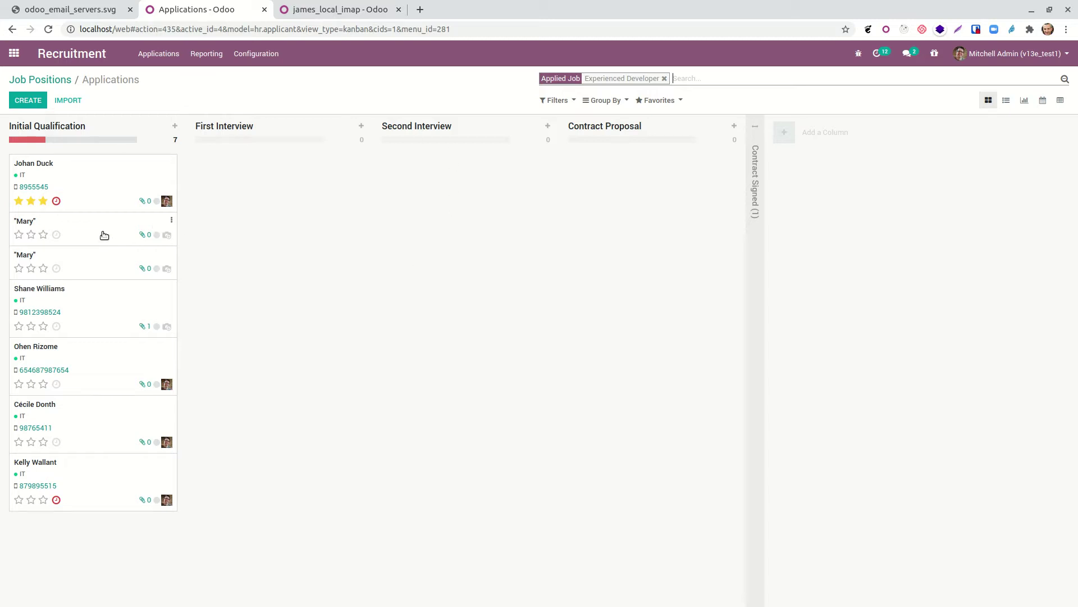
{"action": "left_click_drag", "start_coordinate": [104, 234], "coordinate": [276, 205]}
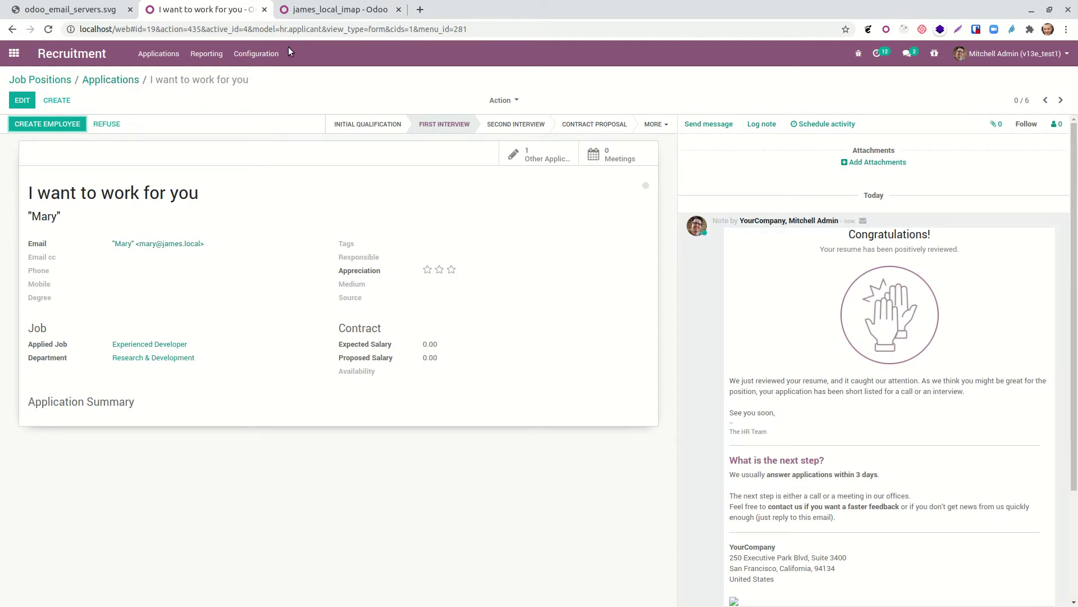
{"action": "left_click", "coordinate": [96, 79]}
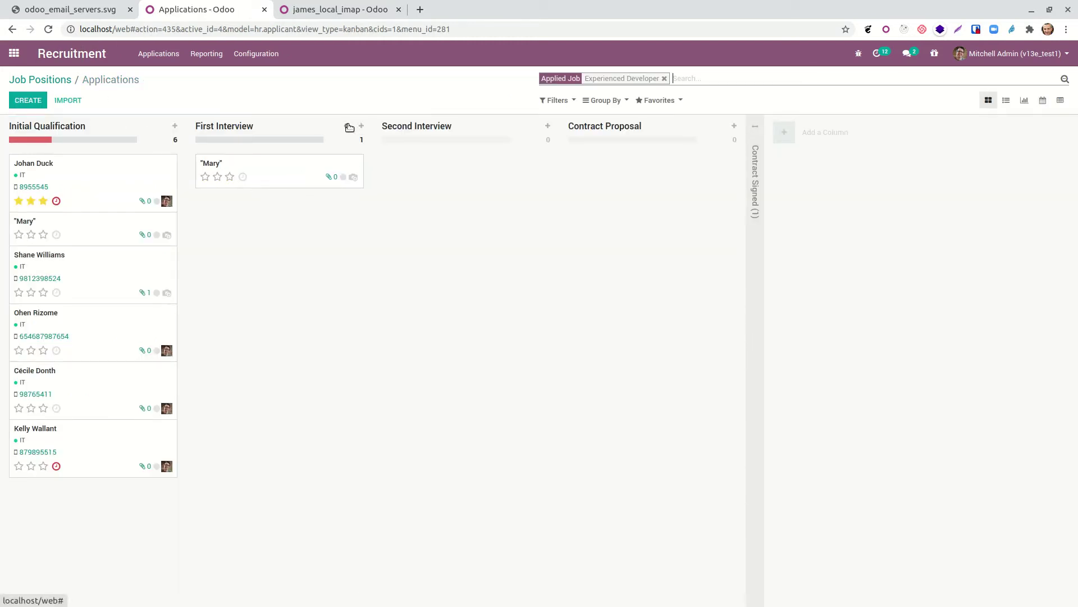
Step: Review the First Interview stage settings with the Applicant: Interest template and close them unchanged
{"action": "left_click", "coordinate": [347, 126]}
{"action": "left_click", "coordinate": [359, 163]}
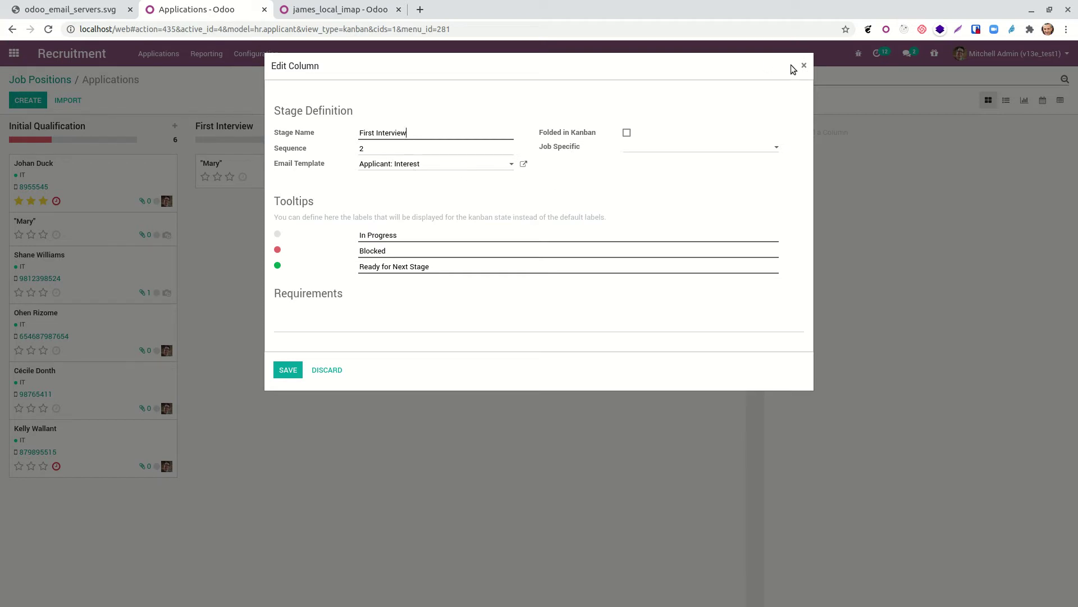
{"action": "left_click", "coordinate": [805, 66]}
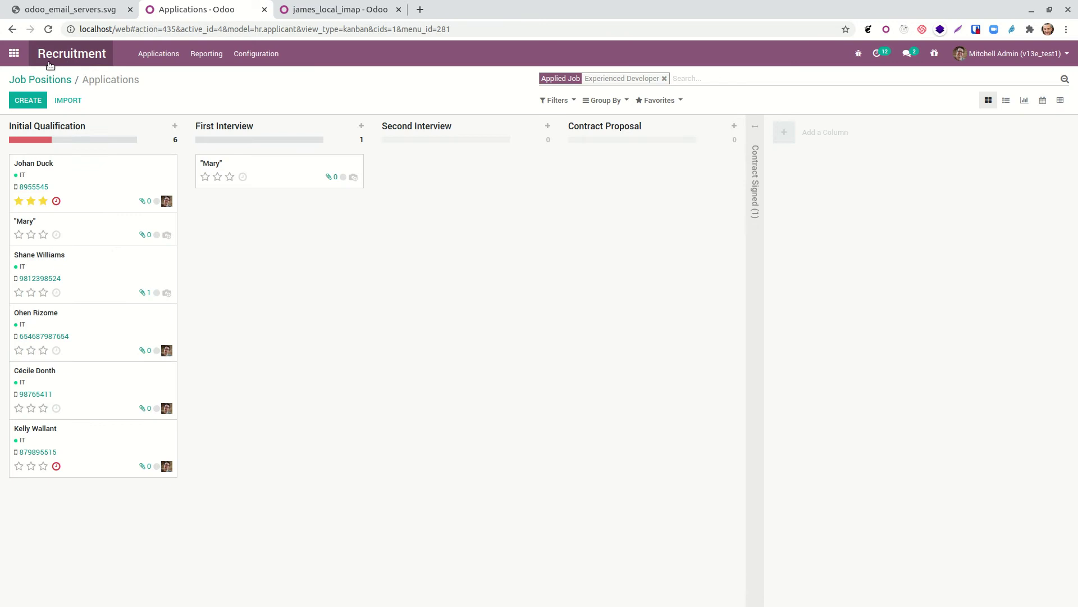
Step: Leave the Experienced Developer applications board and return to the Odoo home menu
{"action": "left_click", "coordinate": [7, 57]}
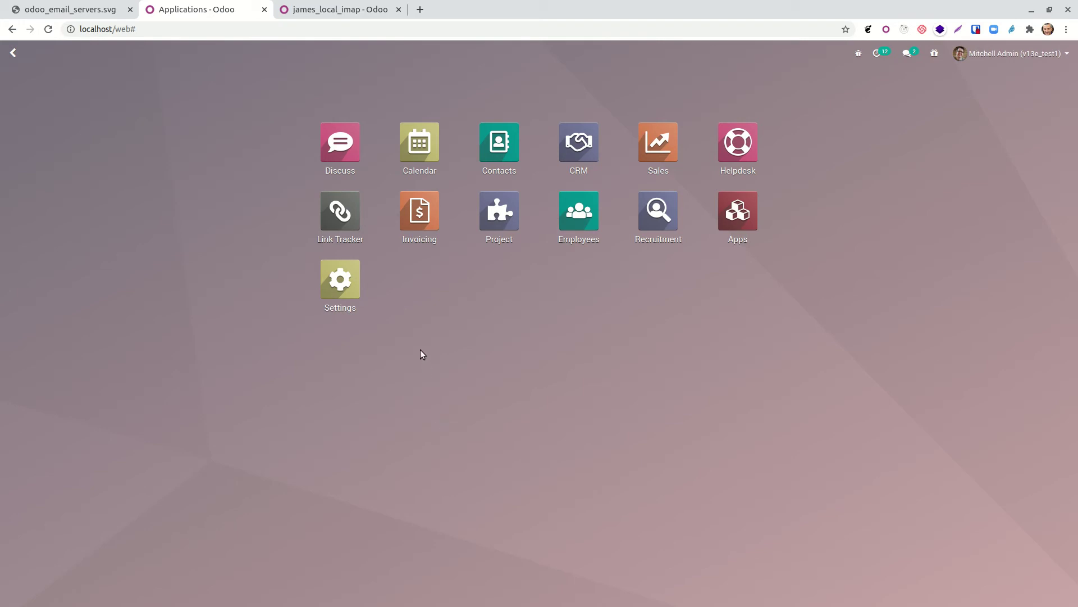
{"action": "left_click", "coordinate": [341, 129]}
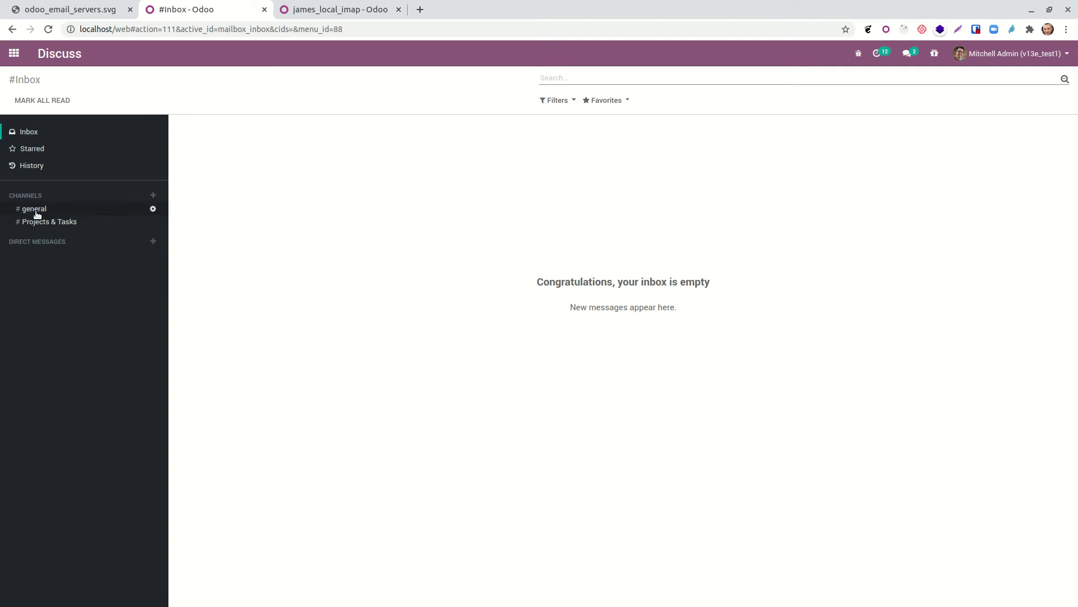
{"action": "left_click", "coordinate": [153, 209]}
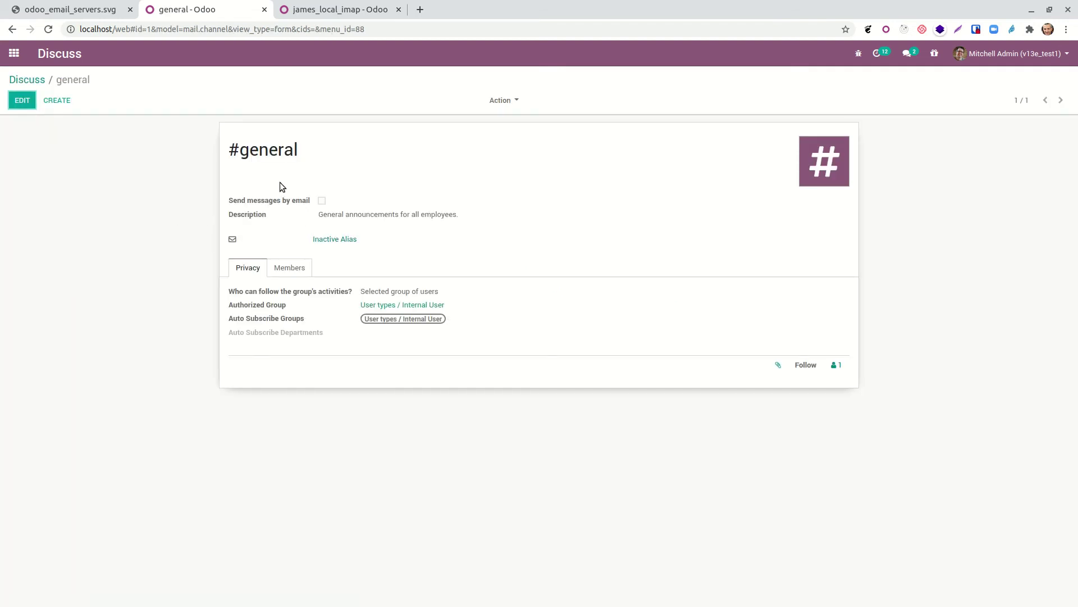
{"action": "left_click", "coordinate": [22, 101]}
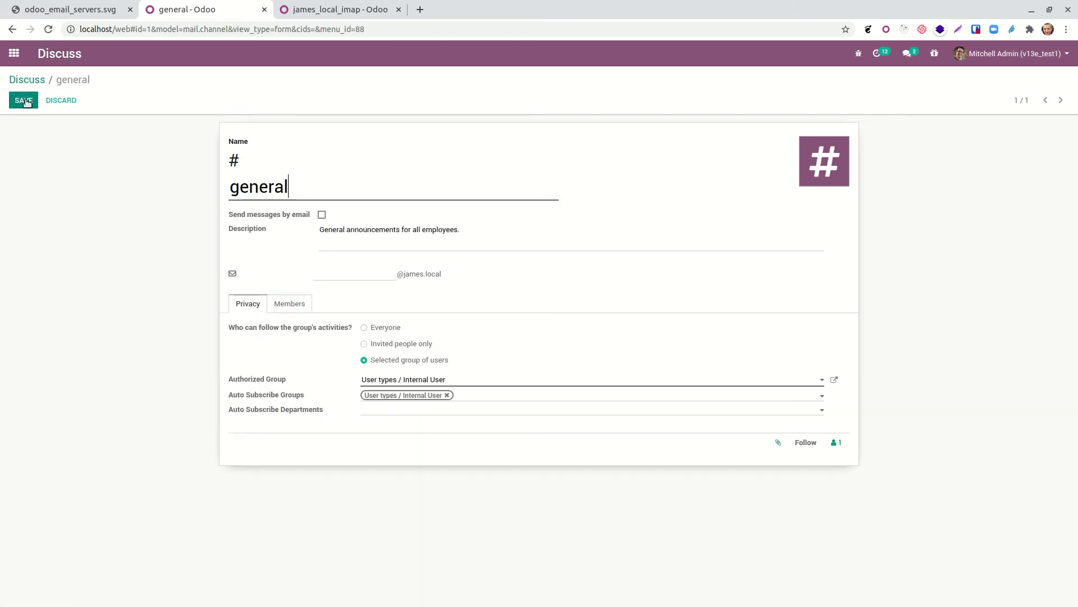
{"action": "left_click", "coordinate": [340, 273]}
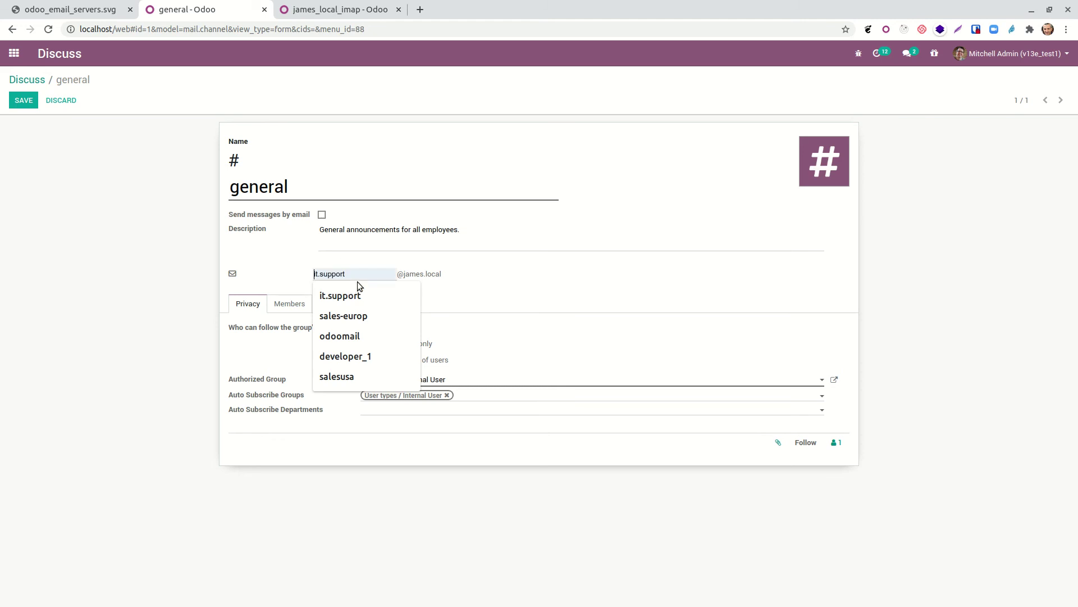
{"action": "left_click", "coordinate": [33, 82]}
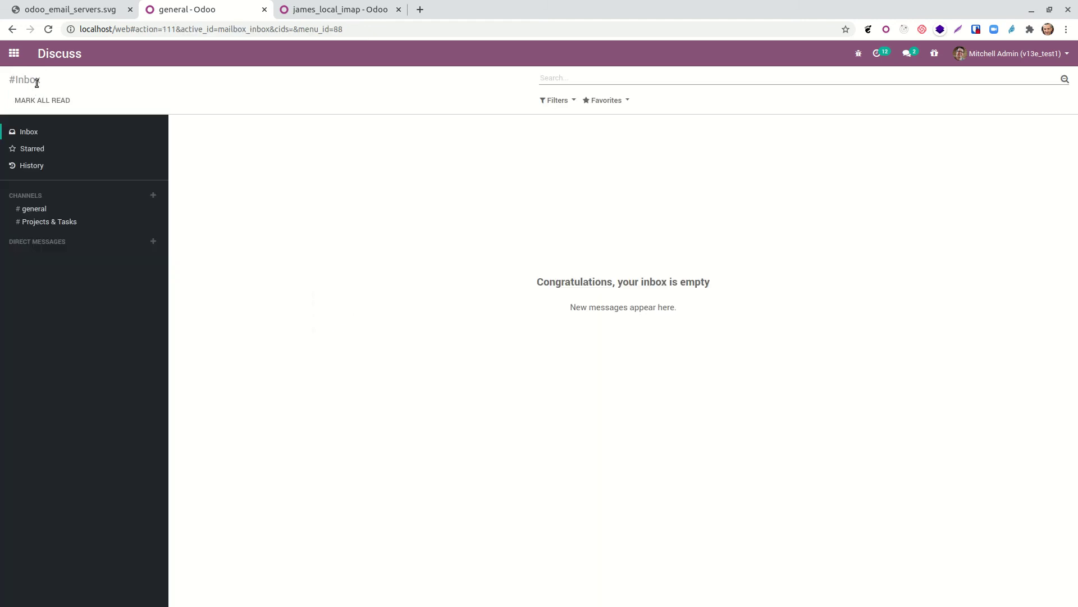
{"action": "left_click", "coordinate": [40, 209]}
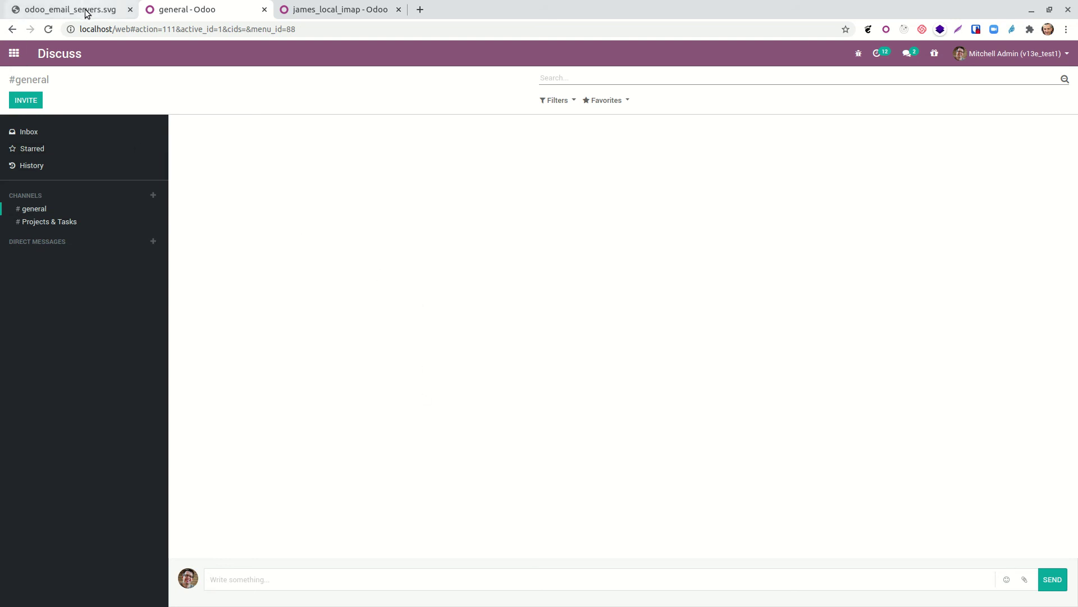
{"action": "left_click", "coordinate": [14, 53]}
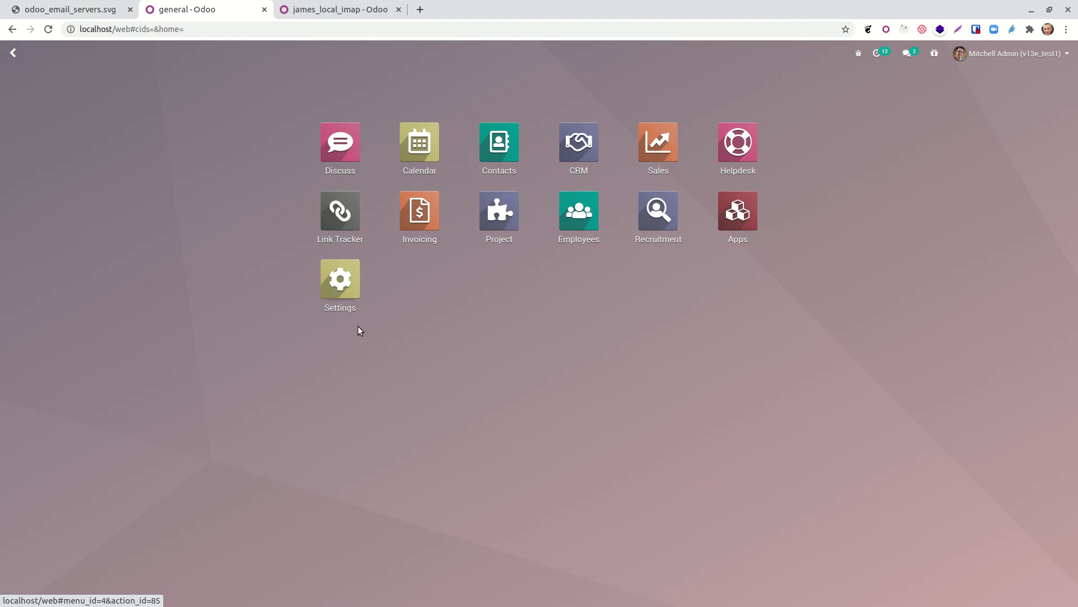